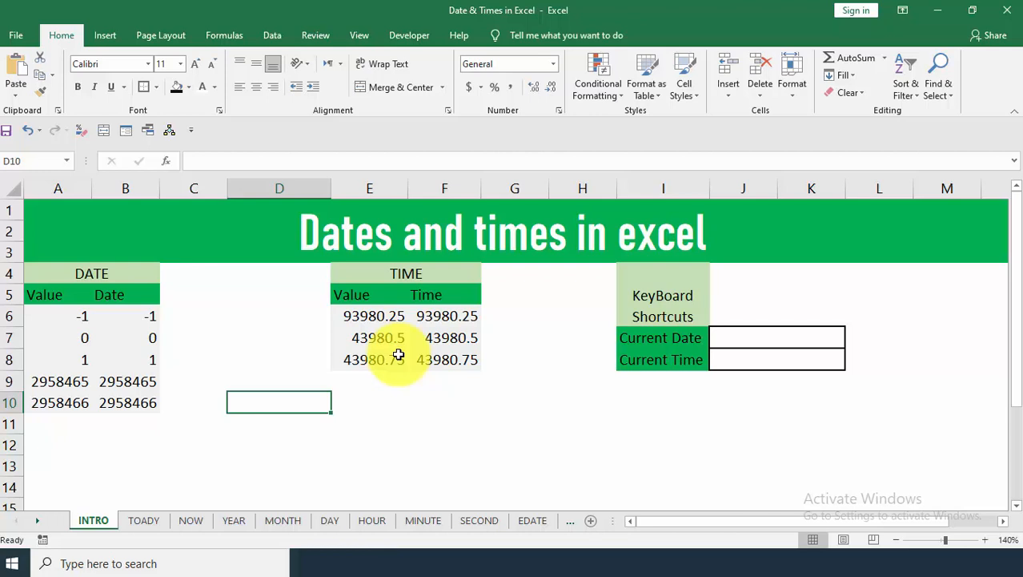
{"action": "left_click", "coordinate": [246, 299]}
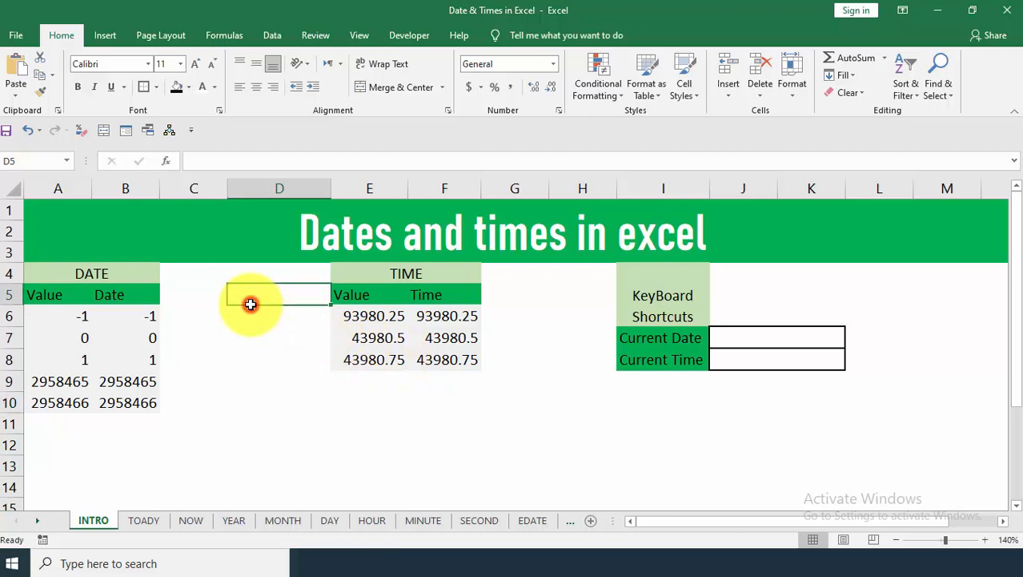
{"action": "left_click", "coordinate": [201, 286]}
{"action": "left_click", "coordinate": [182, 274]}
{"action": "left_click", "coordinate": [190, 289]}
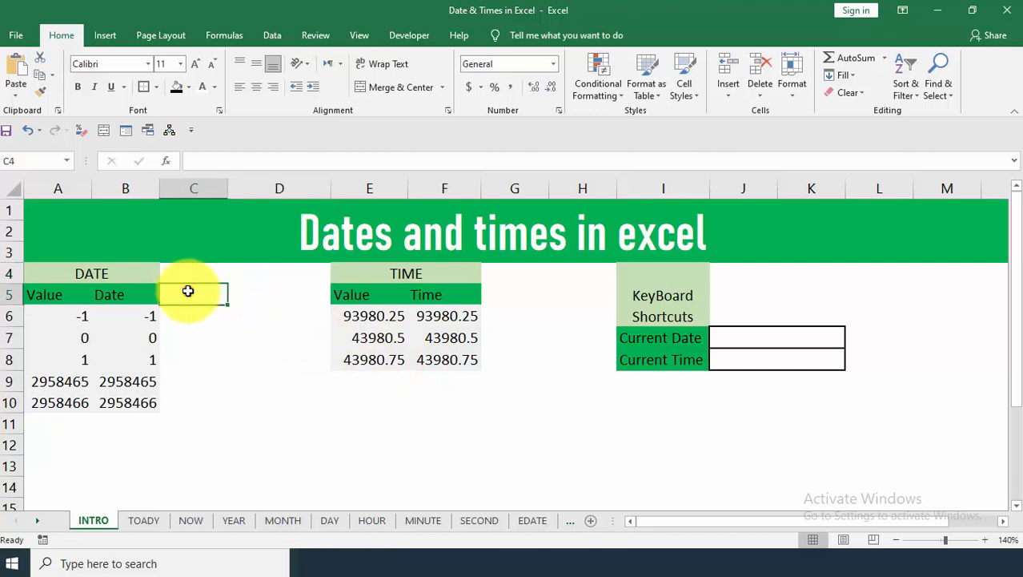
{"action": "left_click", "coordinate": [183, 314]}
{"action": "left_click", "coordinate": [179, 336]}
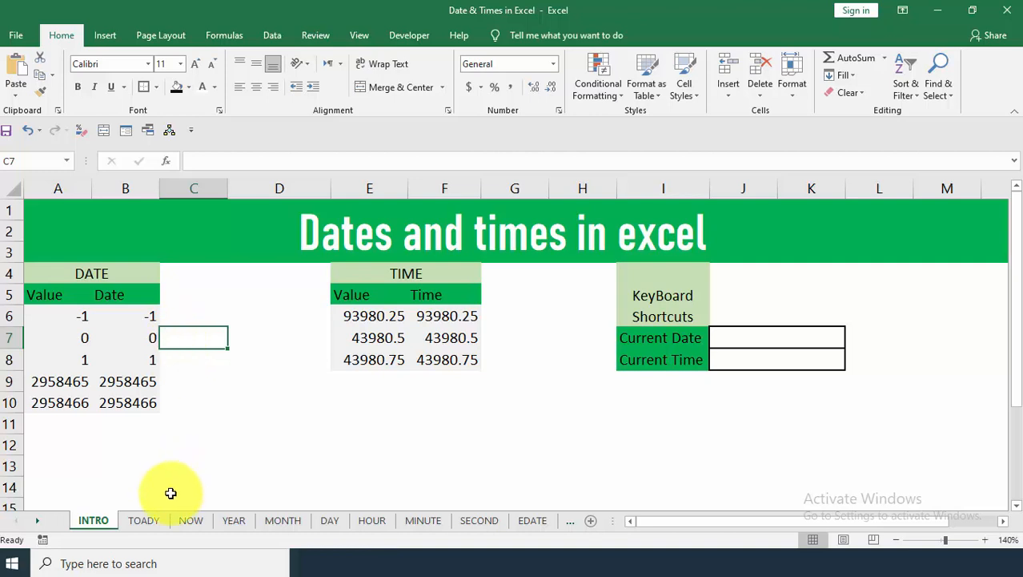
{"action": "left_click", "coordinate": [196, 454]}
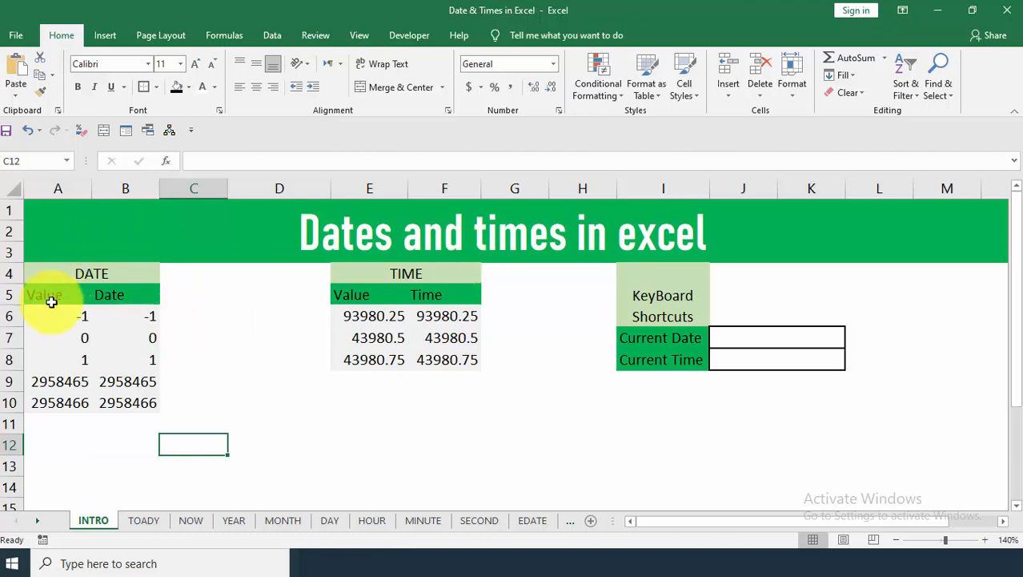
Apply the Short Date format to the Date column values in B6:B10
{"action": "left_click_drag", "start_coordinate": [55, 314], "coordinate": [65, 402]}
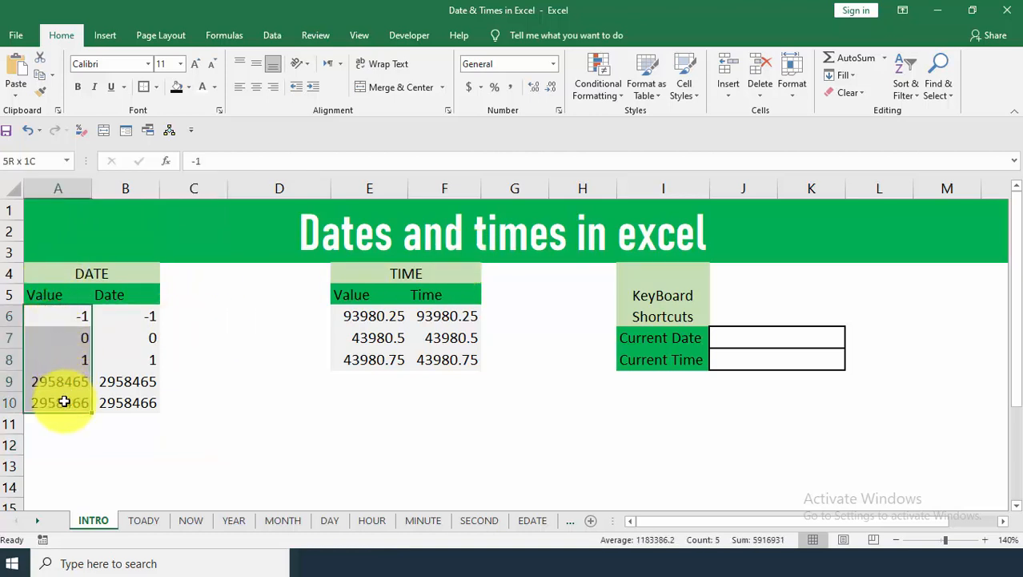
{"action": "left_click_drag", "start_coordinate": [146, 318], "coordinate": [138, 396]}
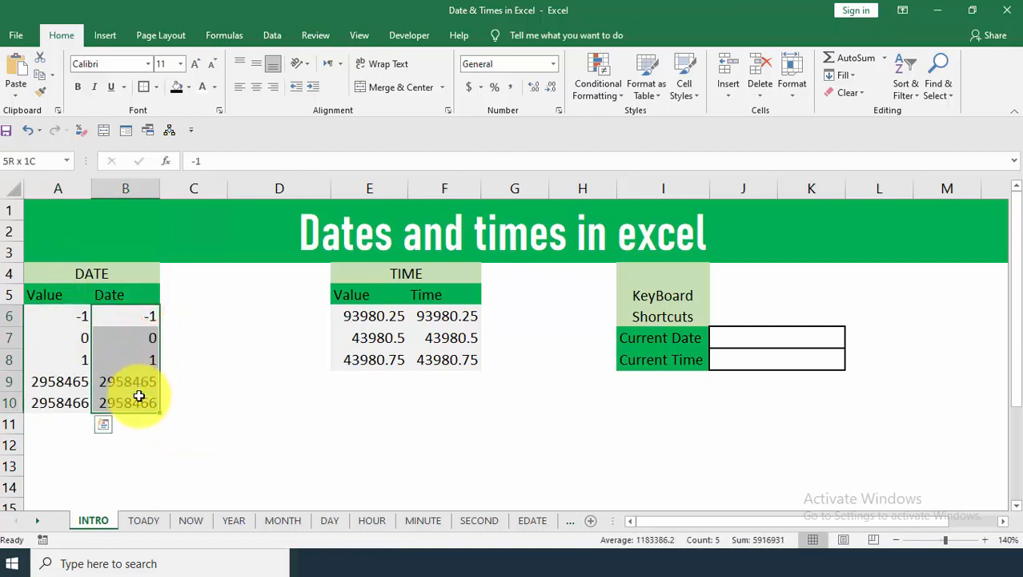
{"action": "left_click", "coordinate": [552, 64]}
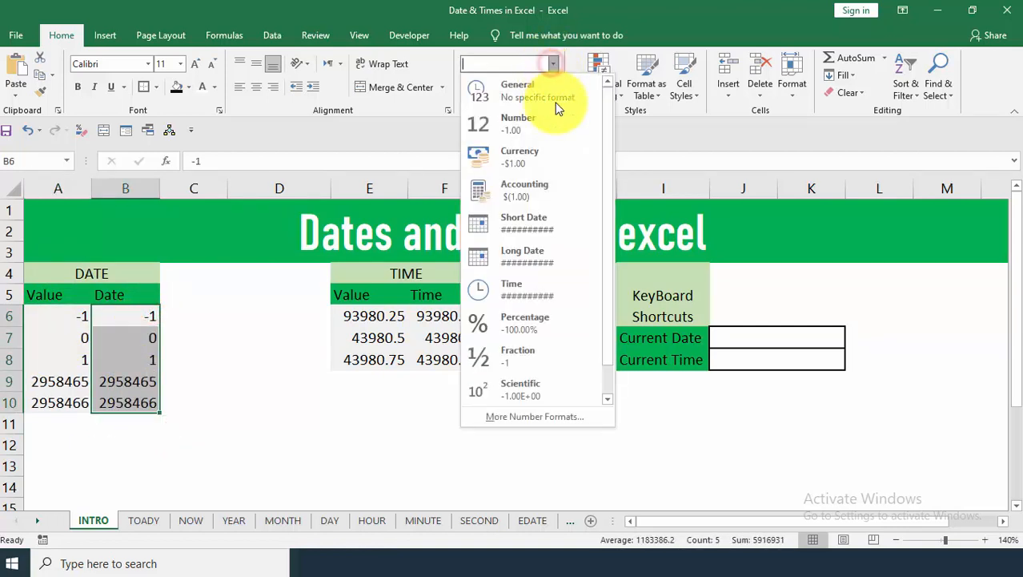
{"action": "left_click", "coordinate": [555, 222]}
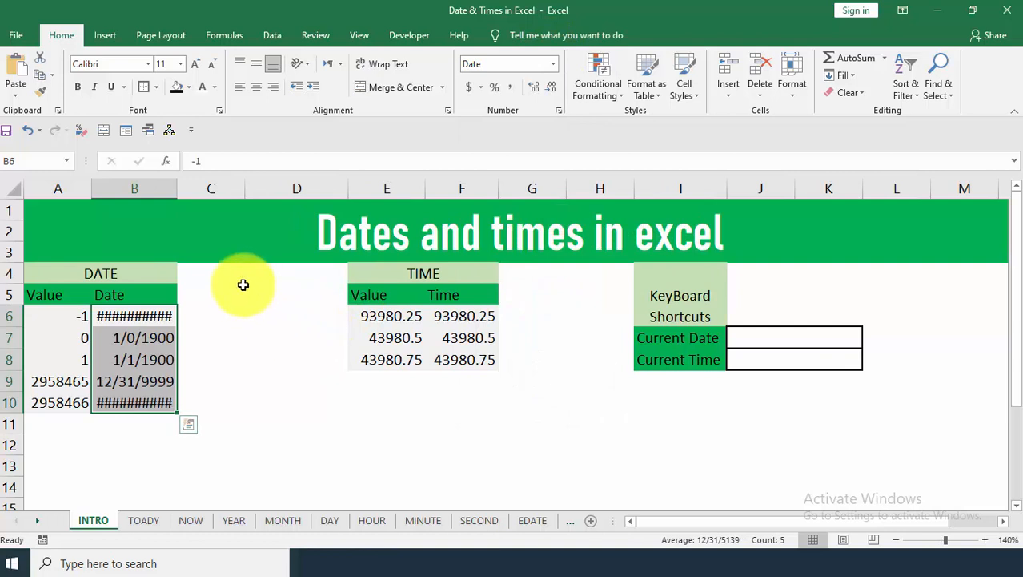
Widen column B beyond its auto-fitted width and undo the last excess widening
{"action": "double_click", "coordinate": [175, 190]}
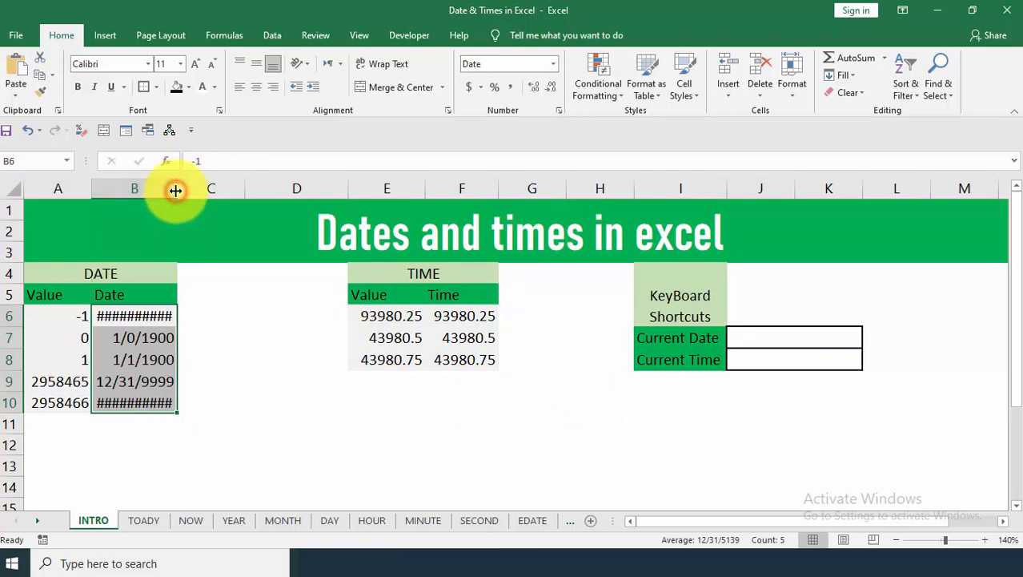
{"action": "left_click_drag", "start_coordinate": [175, 191], "coordinate": [279, 195]}
{"action": "key", "text": "ctrl+z"}
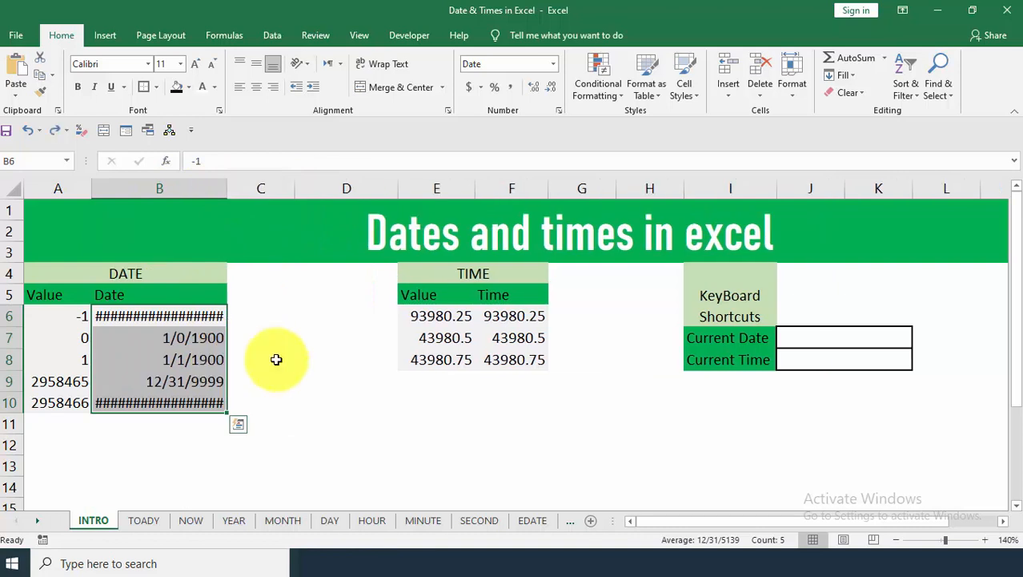
Replace the negative serial number in cell B6 with 455552
{"action": "left_click", "coordinate": [77, 320]}
{"action": "left_click", "coordinate": [178, 318]}
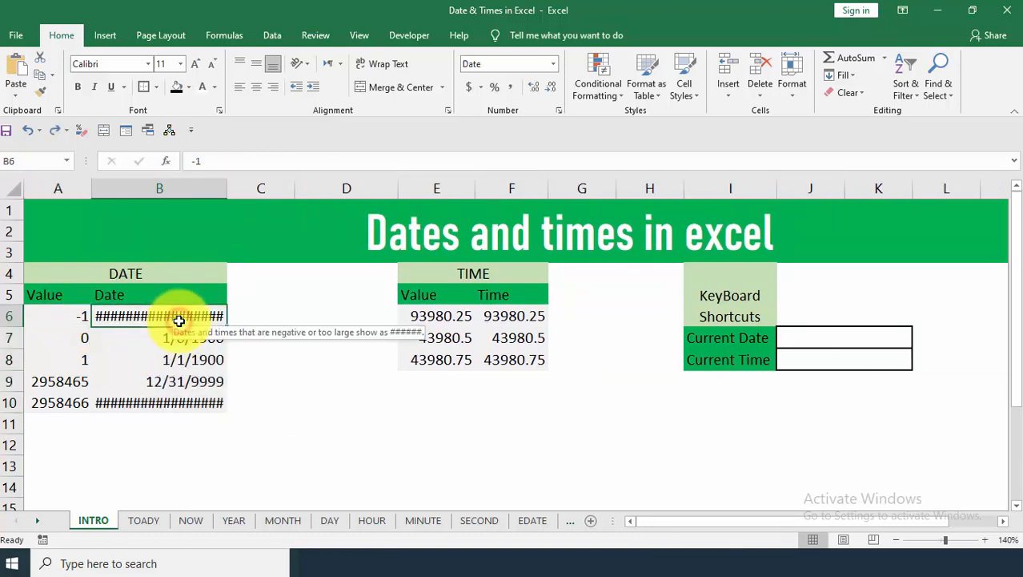
{"action": "left_click", "coordinate": [212, 161]}
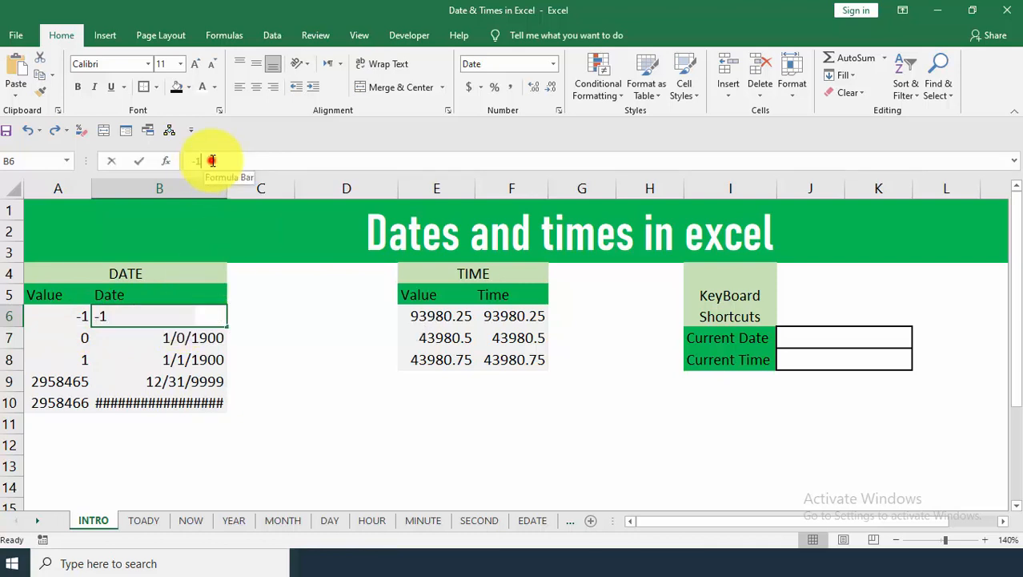
{"action": "left_click_drag", "start_coordinate": [212, 161], "coordinate": [185, 160]}
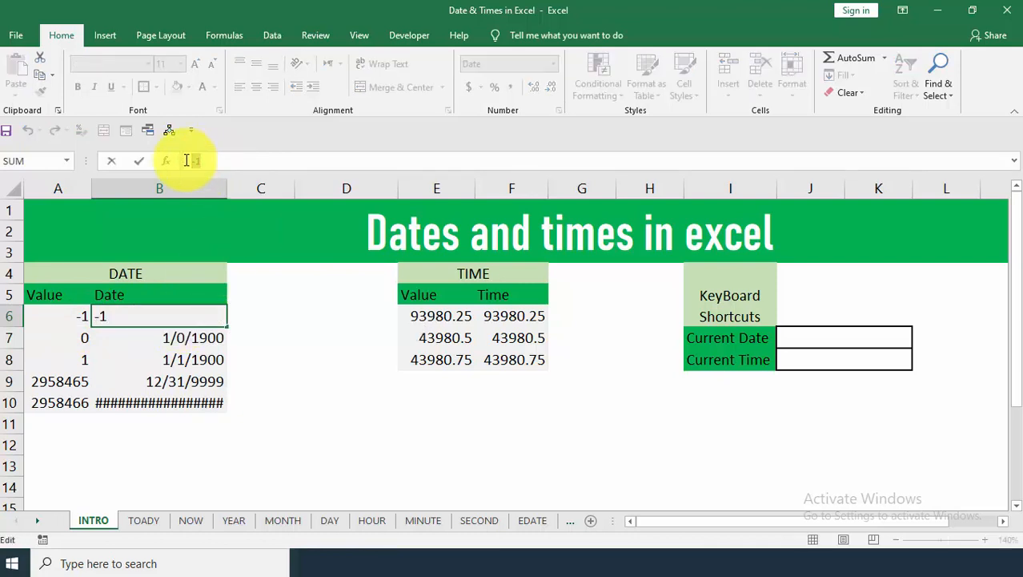
{"action": "type", "text": "455552"}
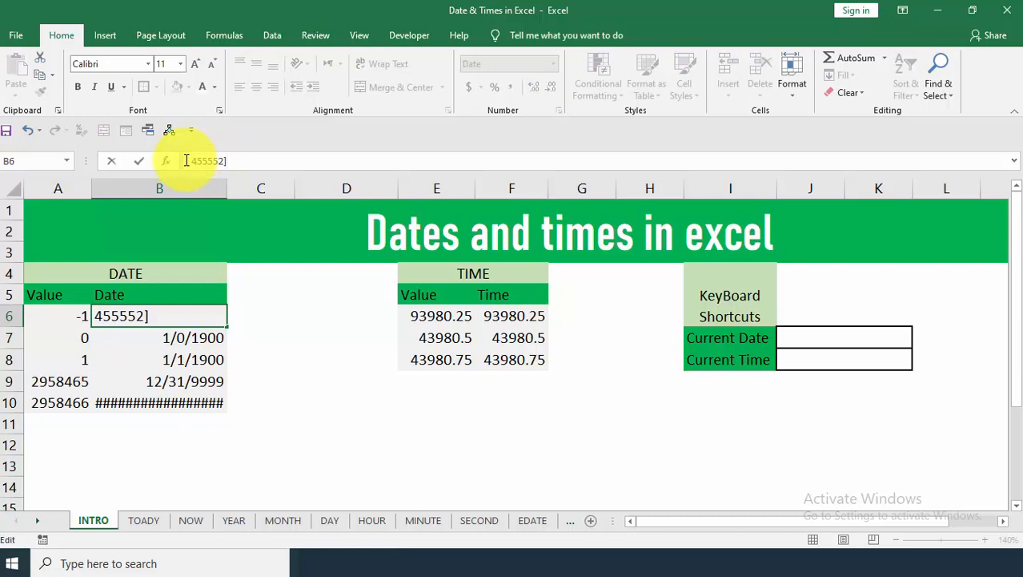
{"action": "key", "text": "Return"}
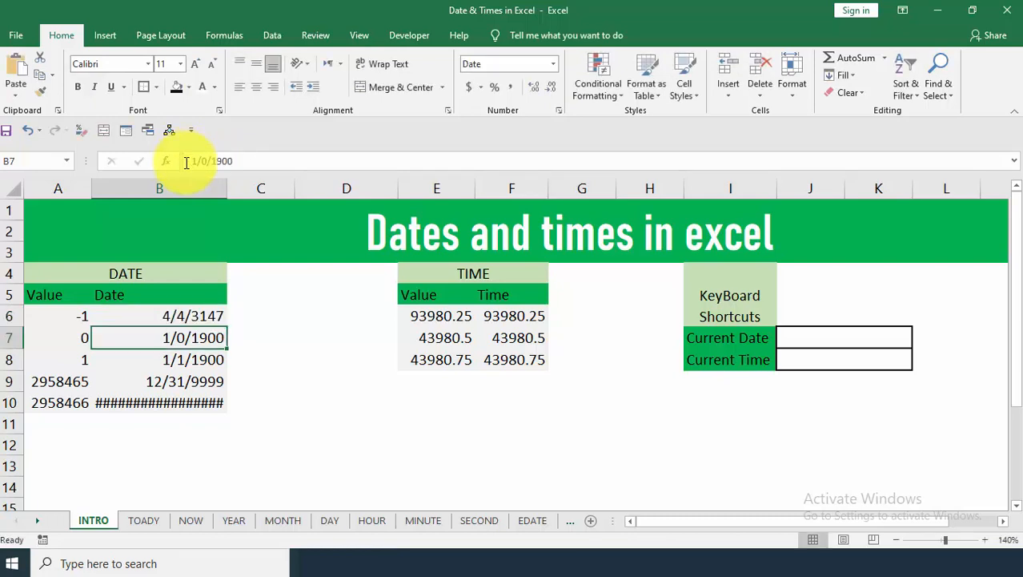
{"action": "left_click", "coordinate": [201, 316]}
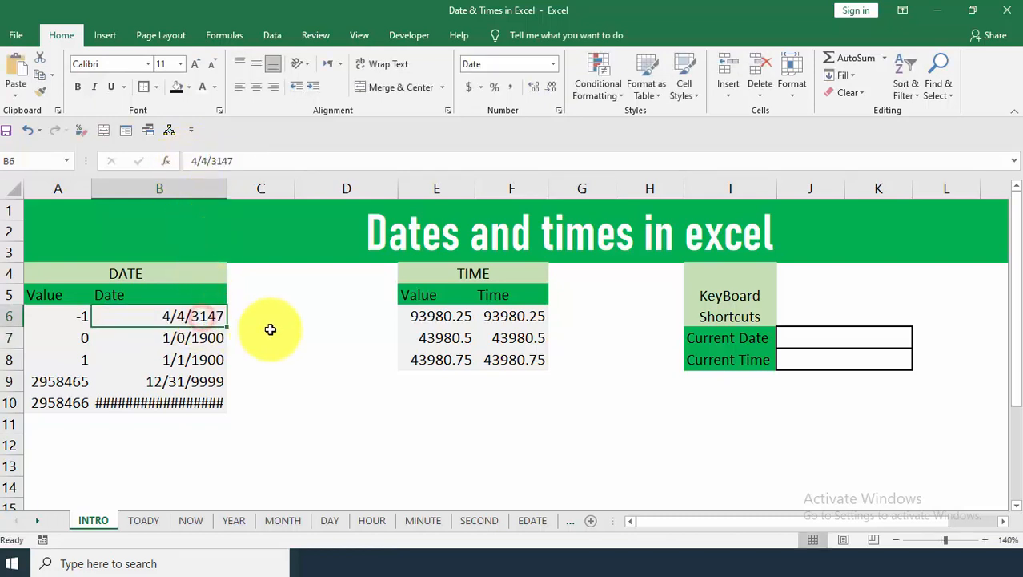
{"action": "left_click", "coordinate": [213, 338]}
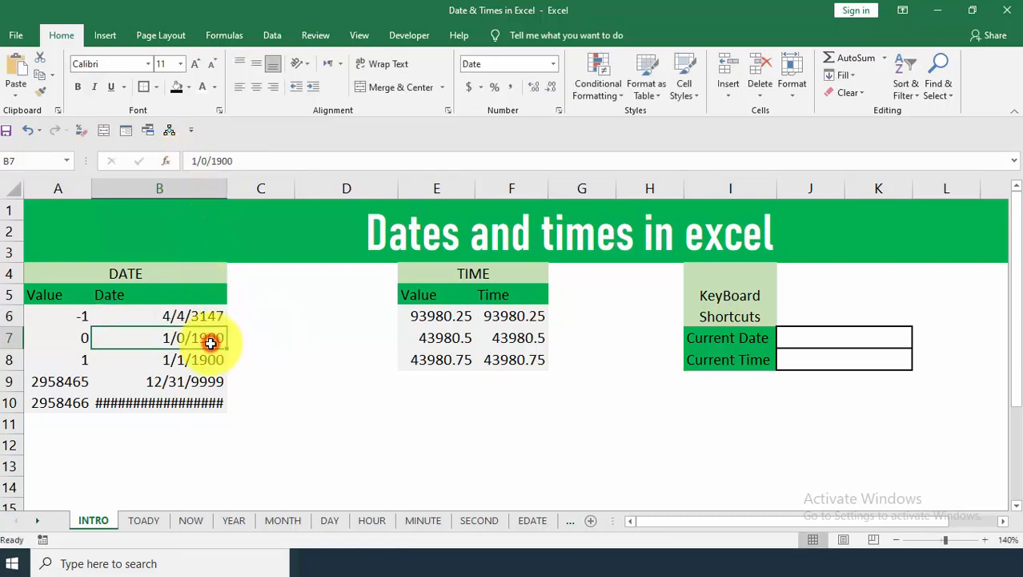
{"action": "left_click", "coordinate": [75, 338]}
{"action": "left_click", "coordinate": [206, 337]}
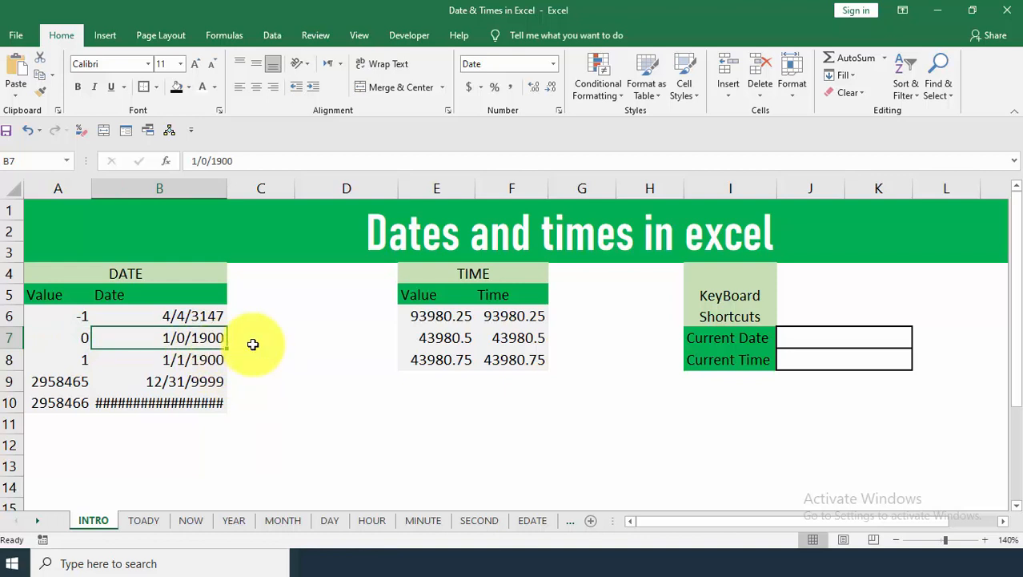
{"action": "left_click", "coordinate": [206, 398]}
Enter the serial number 455225 in cell C7 and keep that cell selected
{"action": "left_click", "coordinate": [275, 330]}
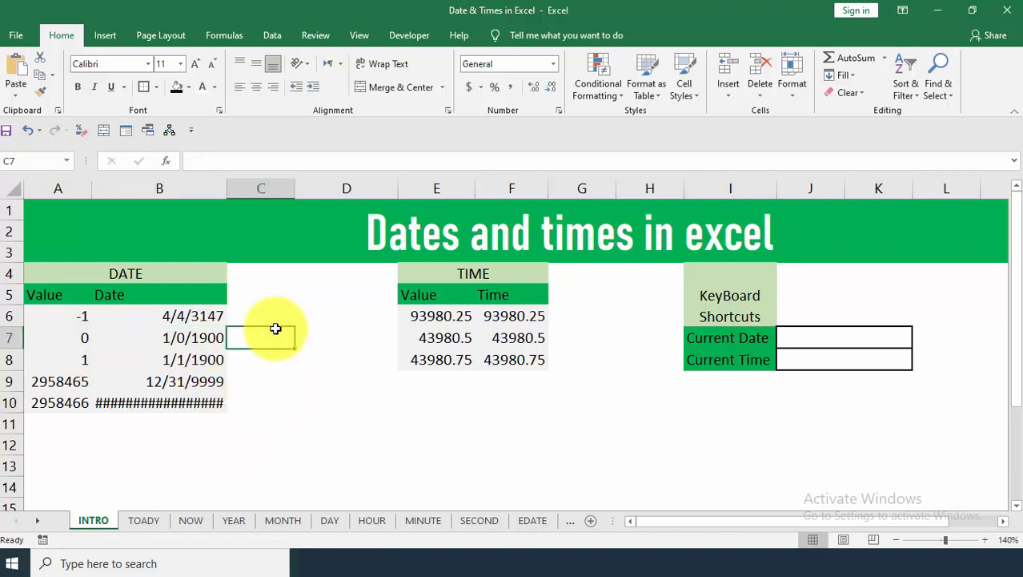
{"action": "type", "text": "455225"}
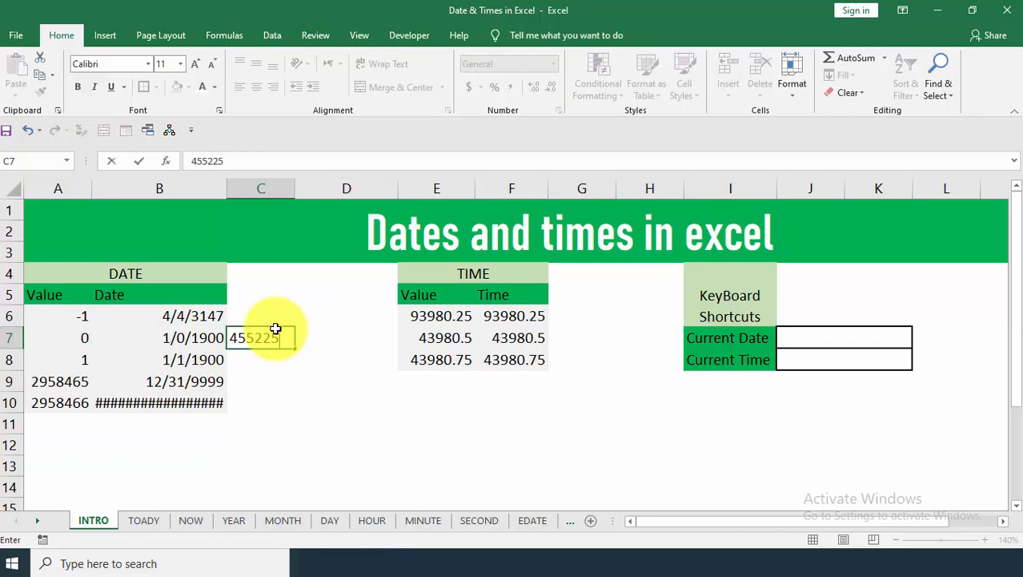
{"action": "key", "text": "Return"}
{"action": "left_click", "coordinate": [269, 333]}
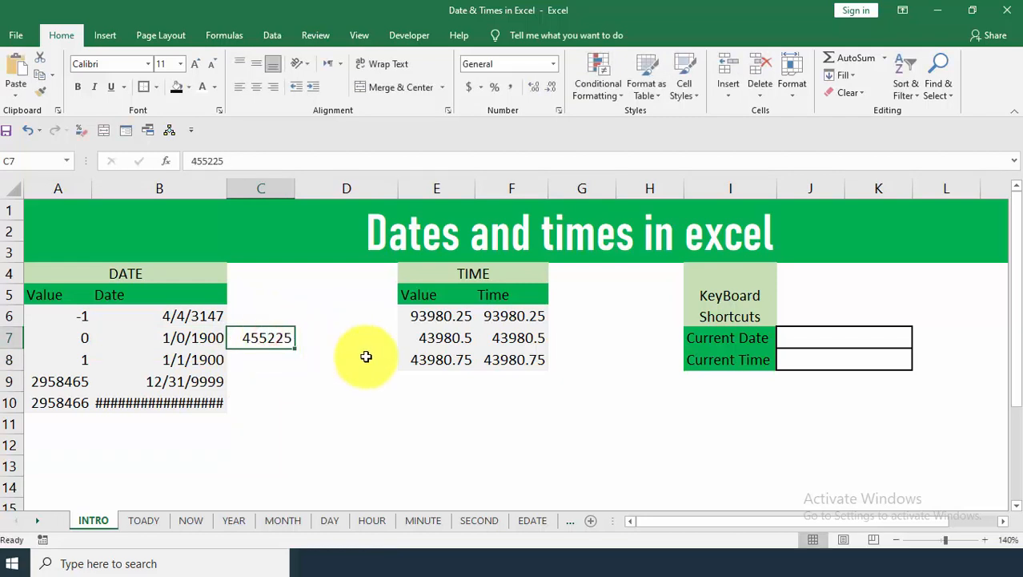
Apply the hour-and-minute AM/PM time format to cell C7, try a wider column C and undo the widening
{"action": "key", "text": "ctrl+shift+2"}
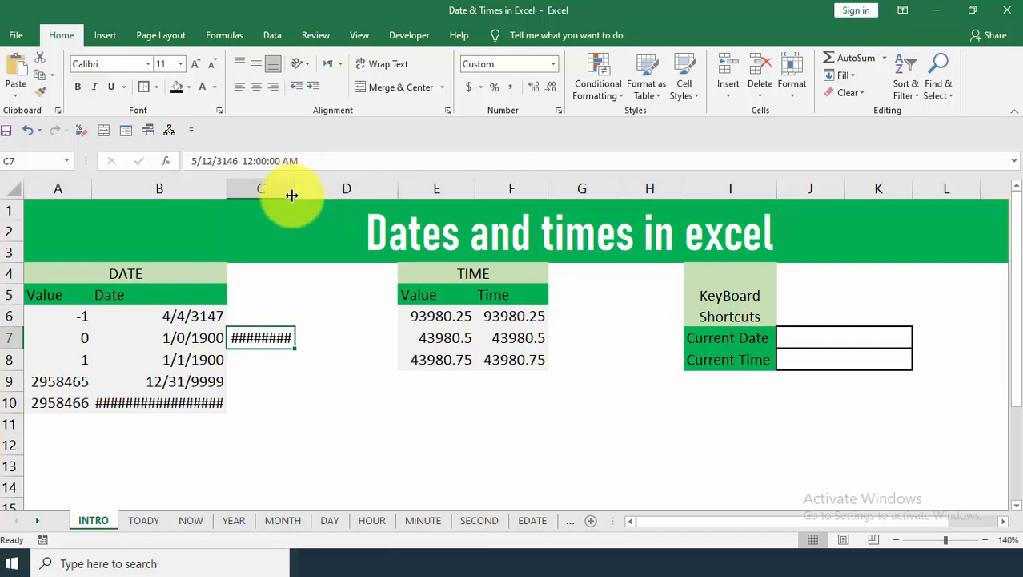
{"action": "left_click_drag", "start_coordinate": [293, 194], "coordinate": [333, 196]}
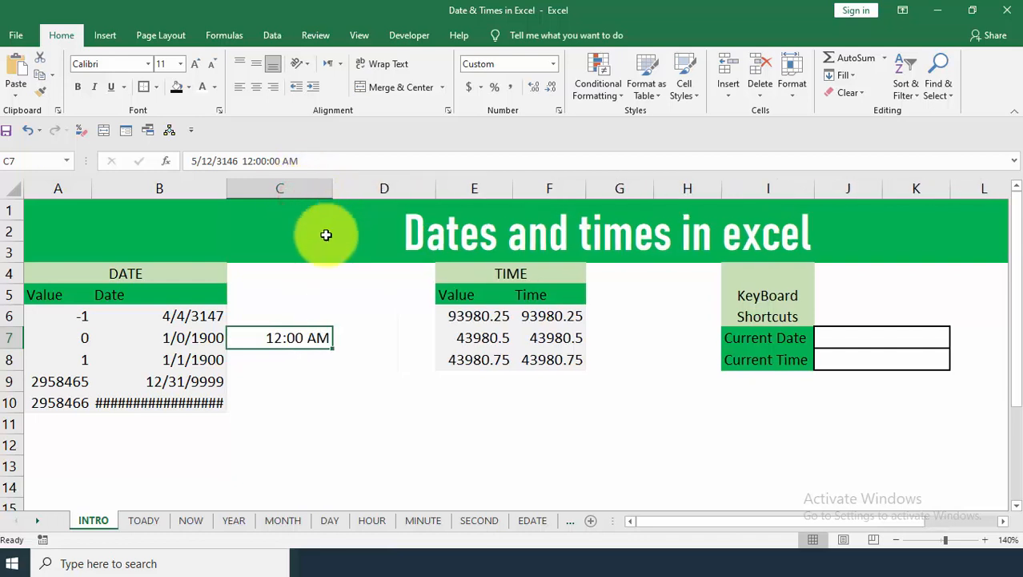
{"action": "key", "text": "ctrl+z"}
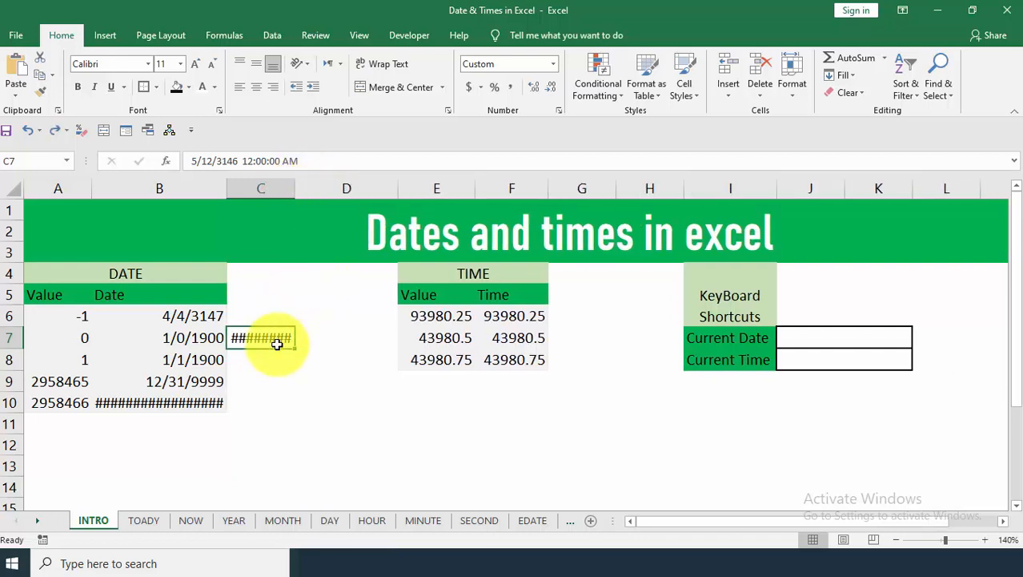
Apply the day-month-year date format to cell C7 and widen column C to fit the date
{"action": "key", "text": "ctrl+shift+3"}
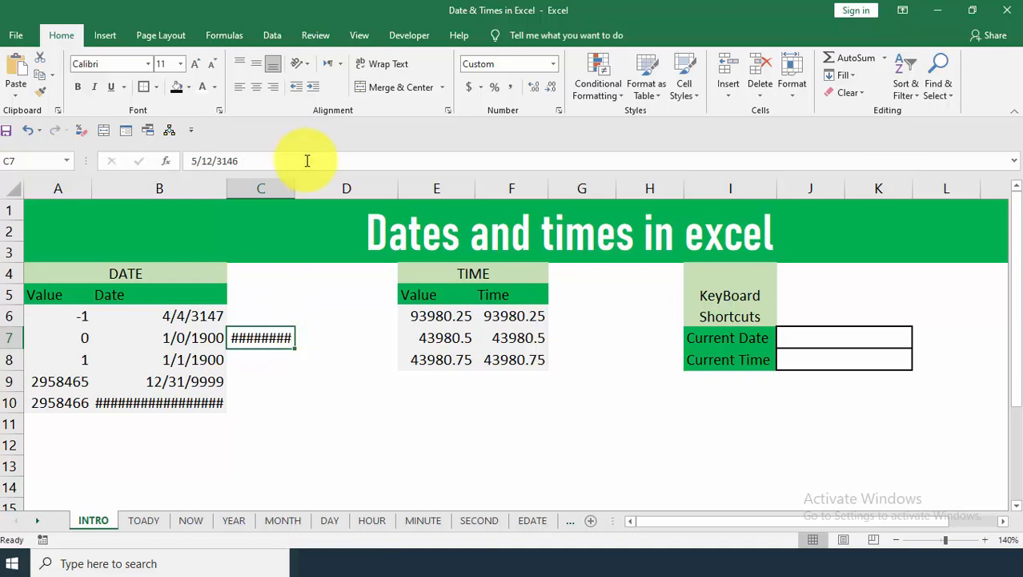
{"action": "left_click_drag", "start_coordinate": [295, 188], "coordinate": [330, 189]}
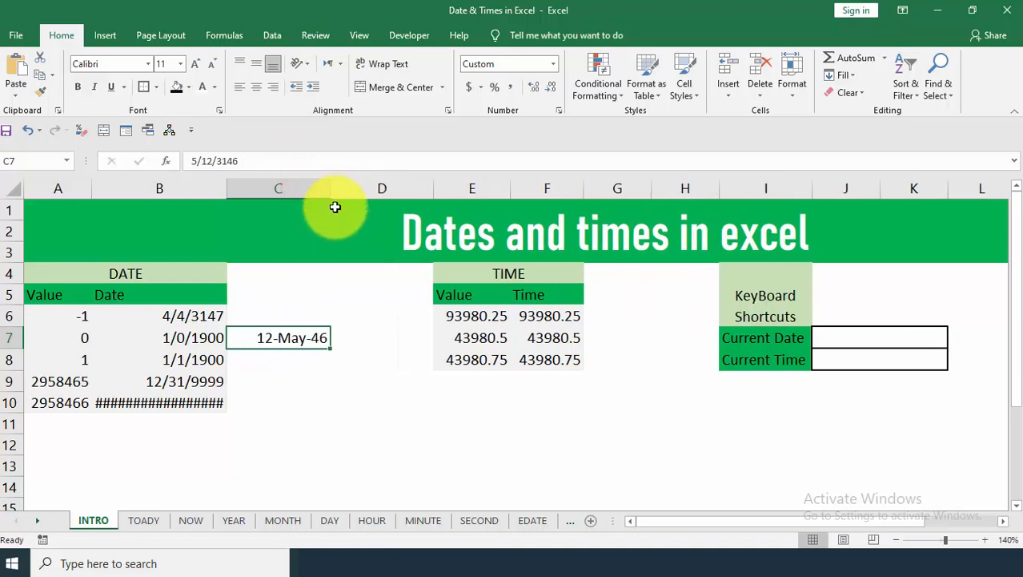
{"action": "left_click", "coordinate": [336, 383]}
{"action": "left_click", "coordinate": [299, 337]}
{"action": "left_click", "coordinate": [311, 361]}
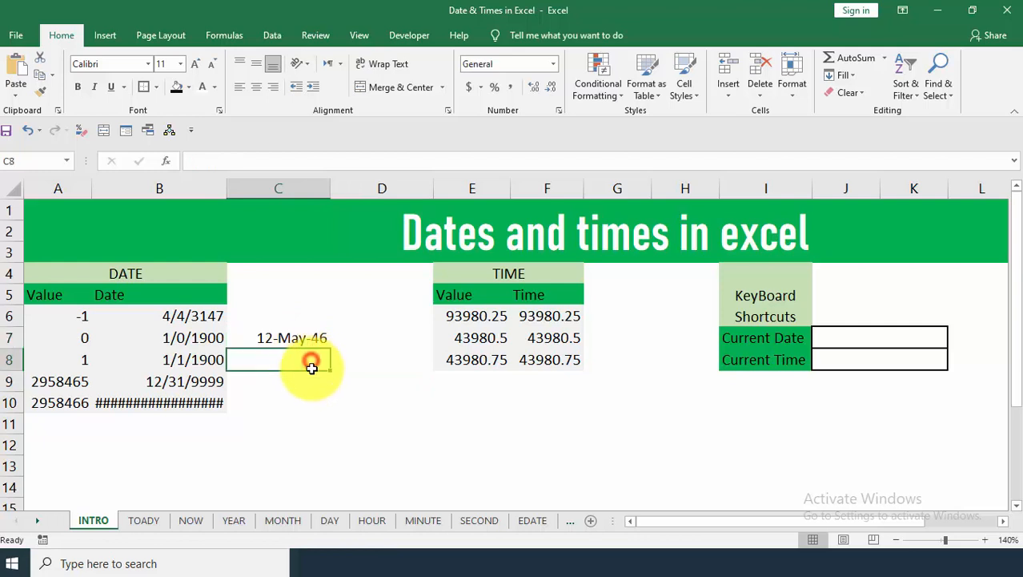
Apply the Time format to the Time column values in F6:F8
{"action": "left_click", "coordinate": [562, 315]}
{"action": "left_click", "coordinate": [560, 381]}
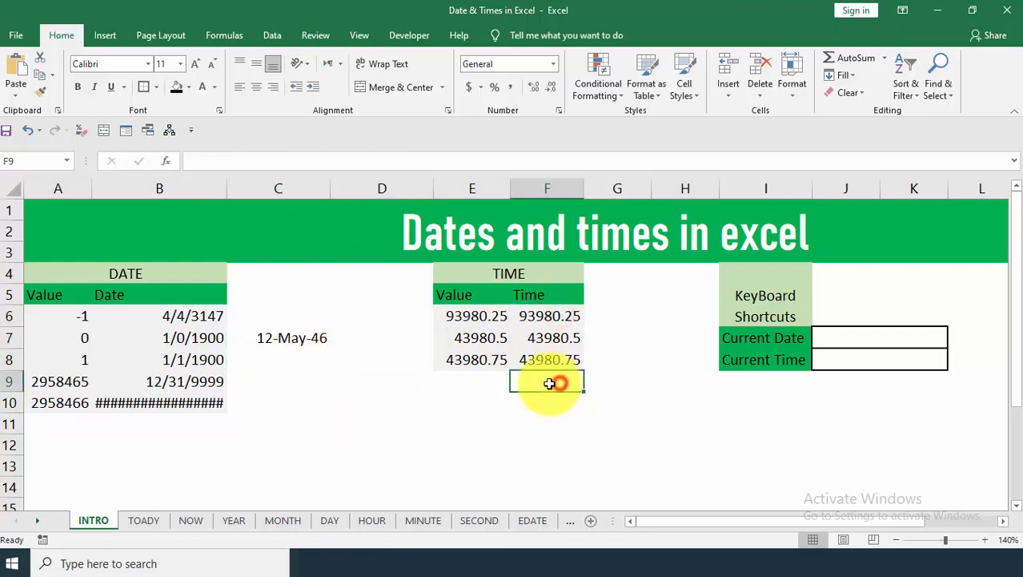
{"action": "left_click", "coordinate": [571, 317]}
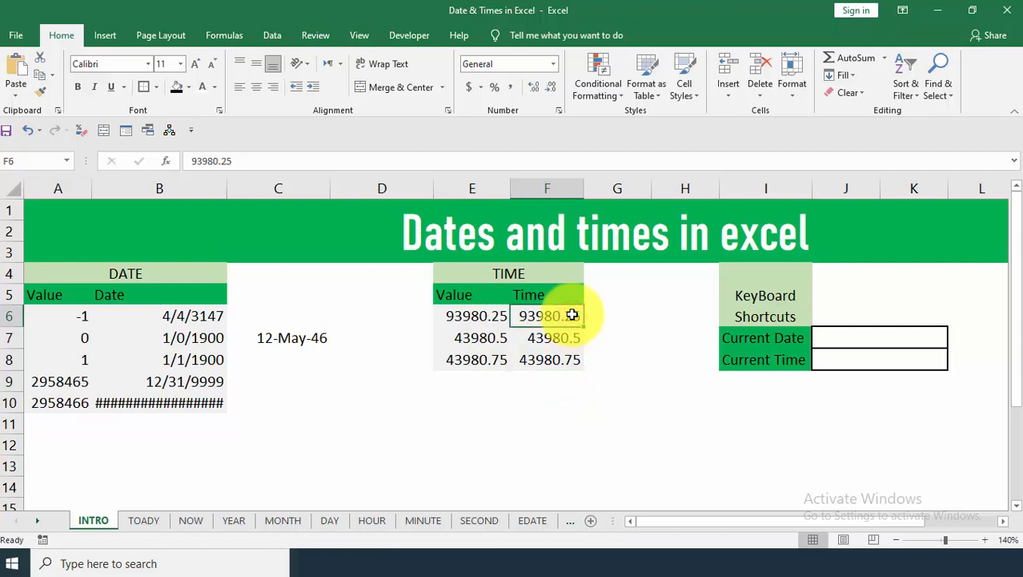
{"action": "left_click", "coordinate": [491, 337]}
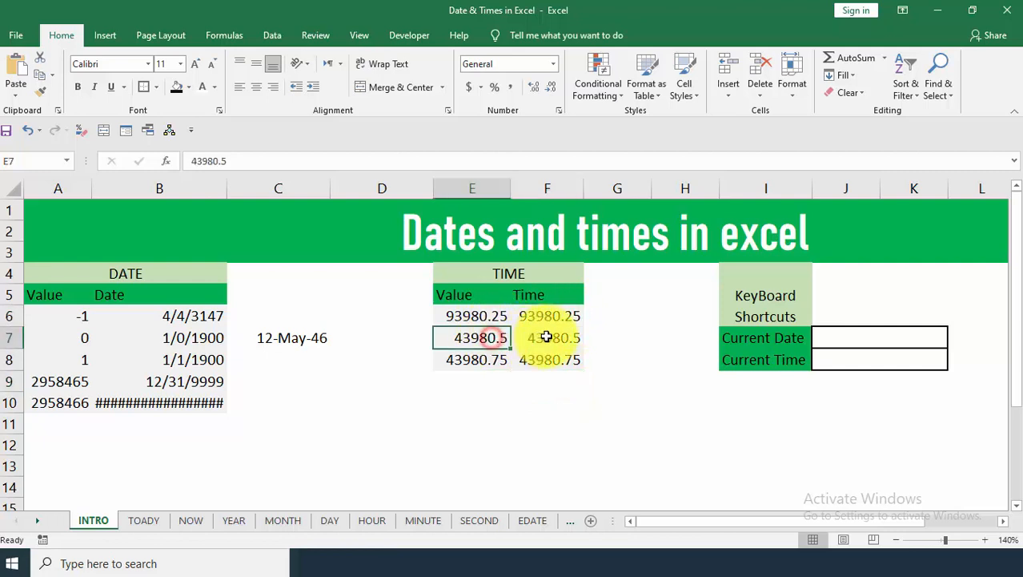
{"action": "left_click_drag", "start_coordinate": [558, 314], "coordinate": [560, 359]}
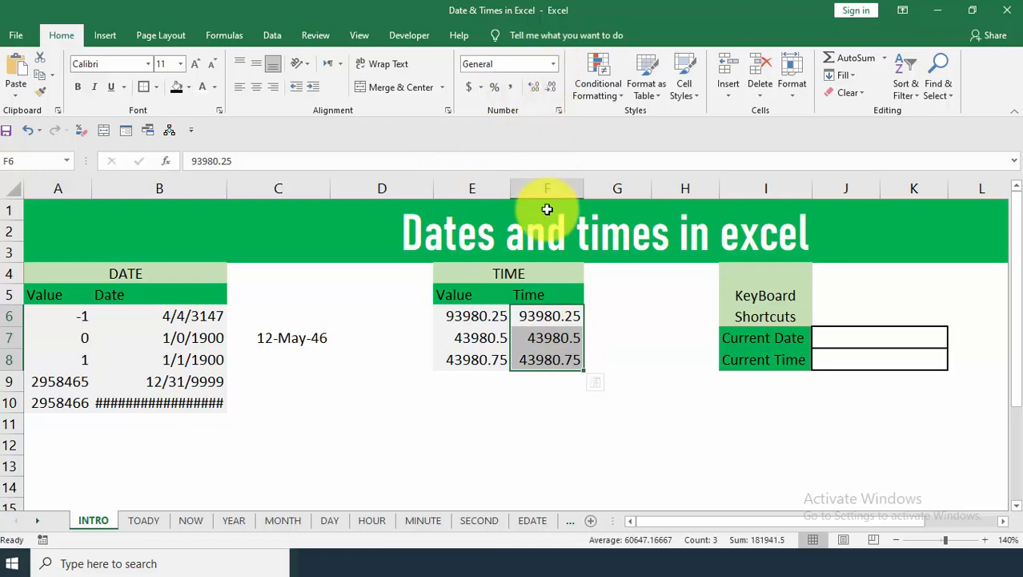
{"action": "left_click", "coordinate": [551, 64]}
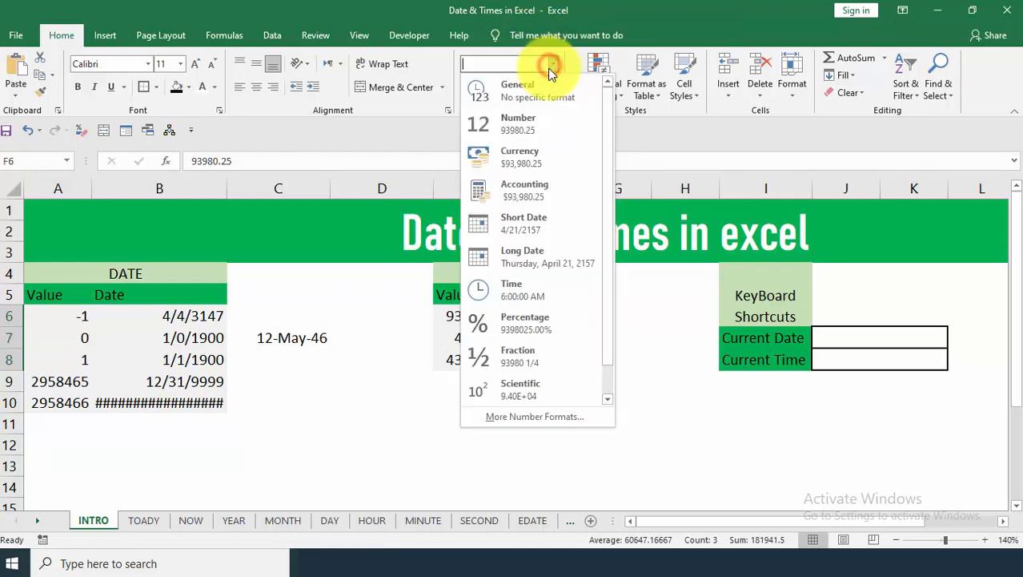
{"action": "left_click", "coordinate": [545, 293]}
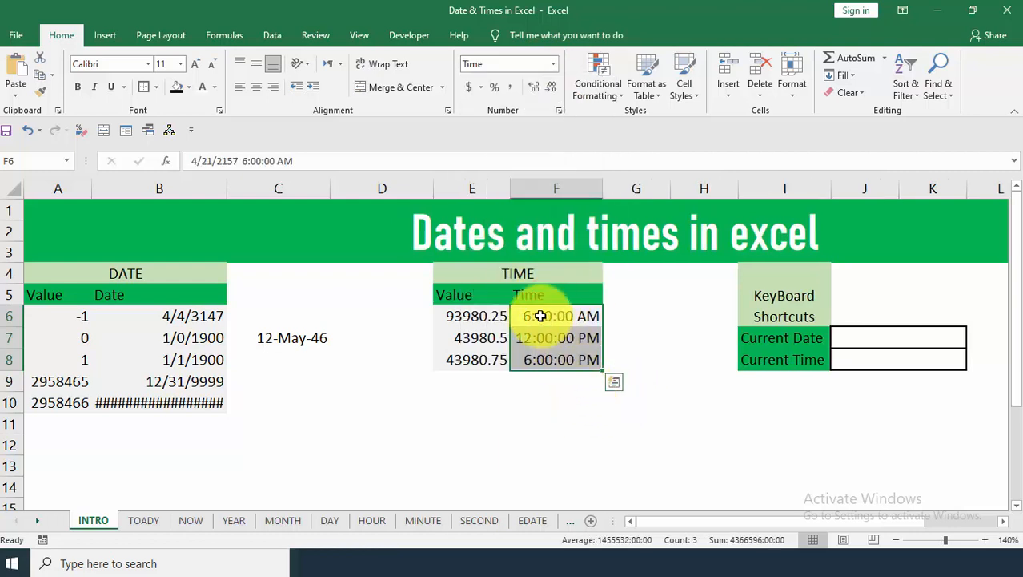
{"action": "left_click", "coordinate": [516, 359]}
{"action": "left_click", "coordinate": [531, 317]}
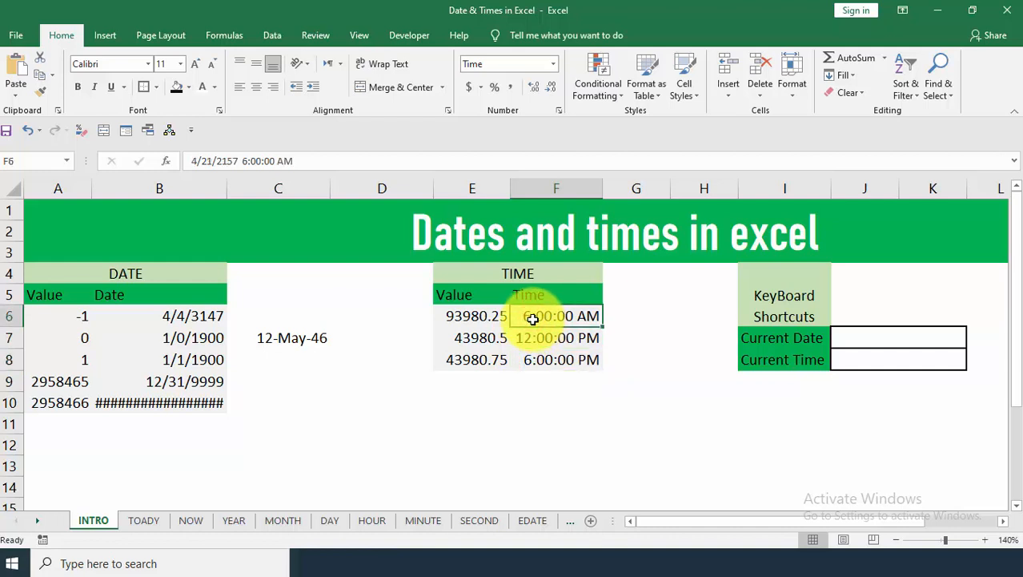
Enter the notes "antimaradian" in cell G6 and "postmaradian" in cell G7 beside the AM and PM times
{"action": "left_click", "coordinate": [624, 317]}
{"action": "type", "text": "antimaradi"}
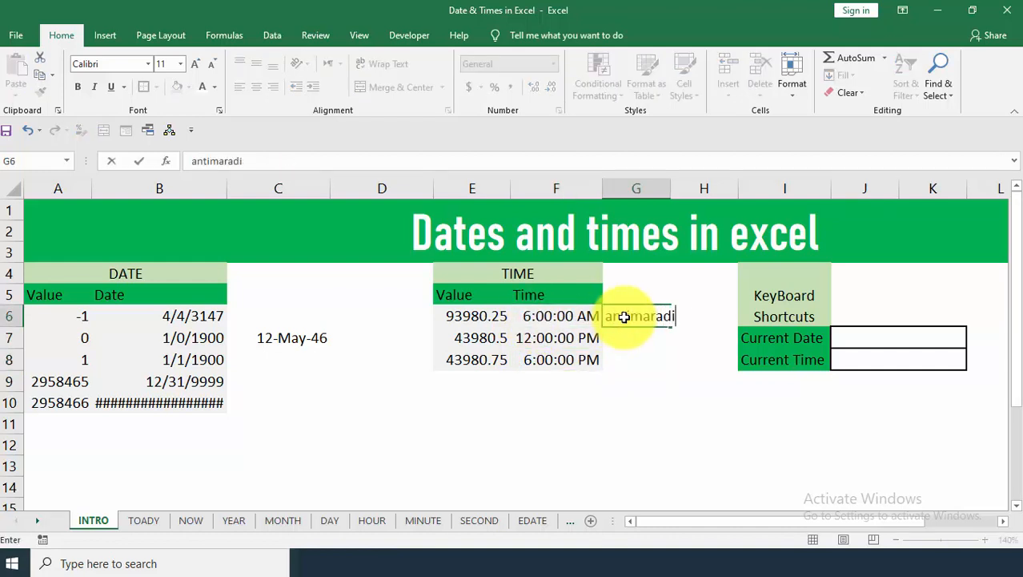
{"action": "type", "text": "an"}
{"action": "key", "text": "Return"}
{"action": "type", "text": "p"}
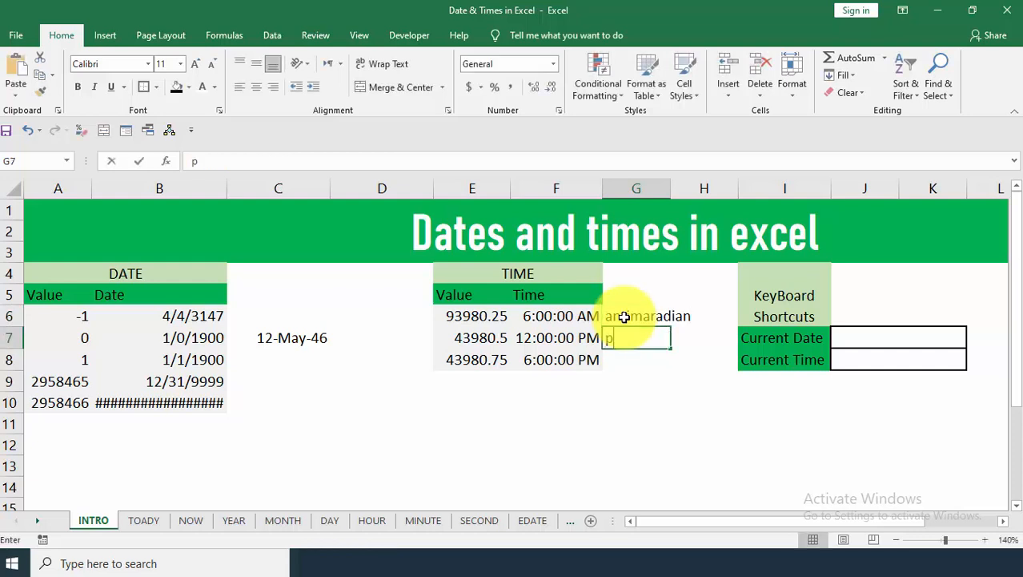
{"action": "type", "text": "ost"}
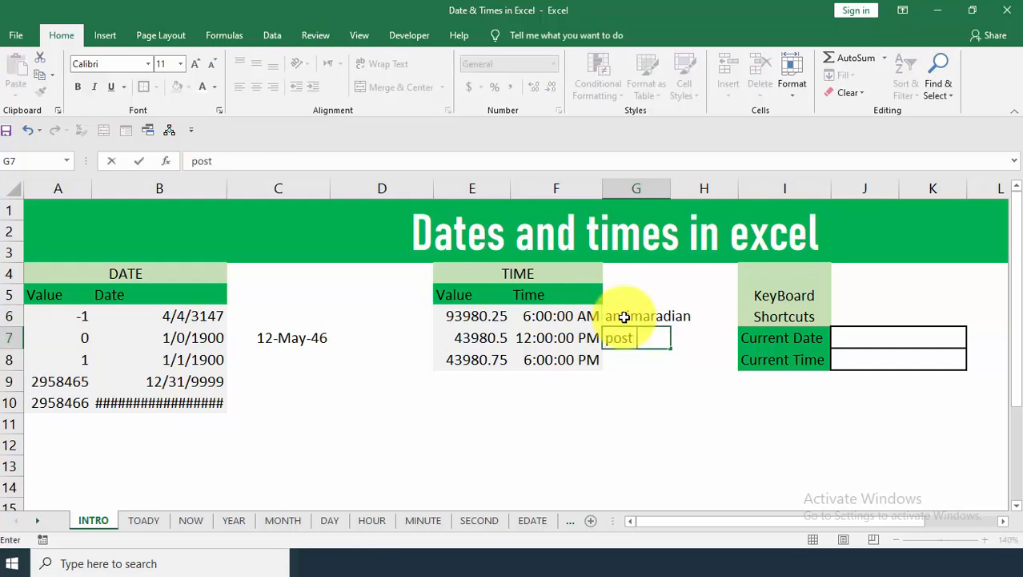
{"action": "type", "text": "maradian"}
{"action": "key", "text": "Return"}
Compare the notes in G6:G7 with the AM and PM times beside them and clear both notes
{"action": "left_click", "coordinate": [648, 316]}
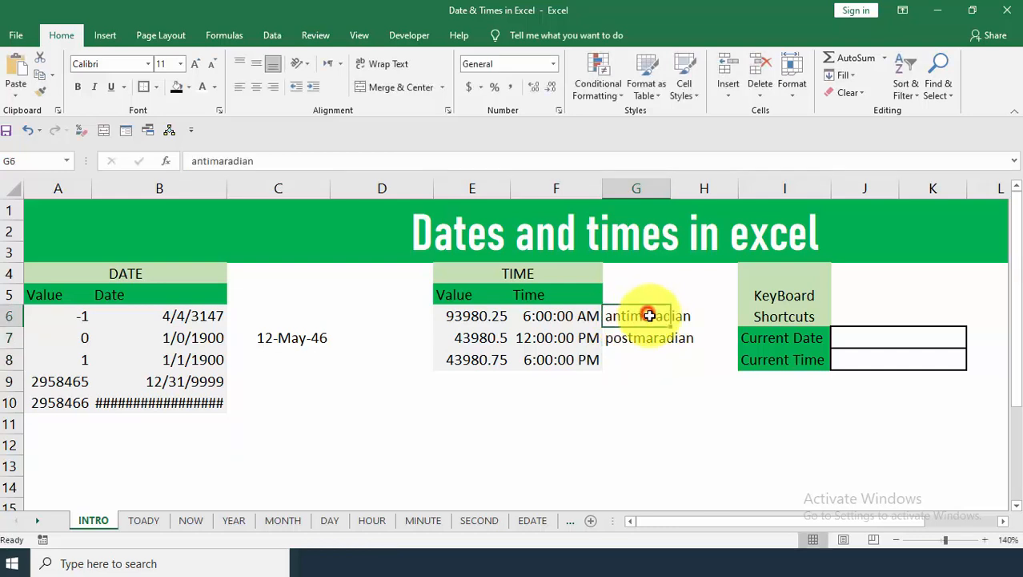
{"action": "left_click", "coordinate": [585, 315]}
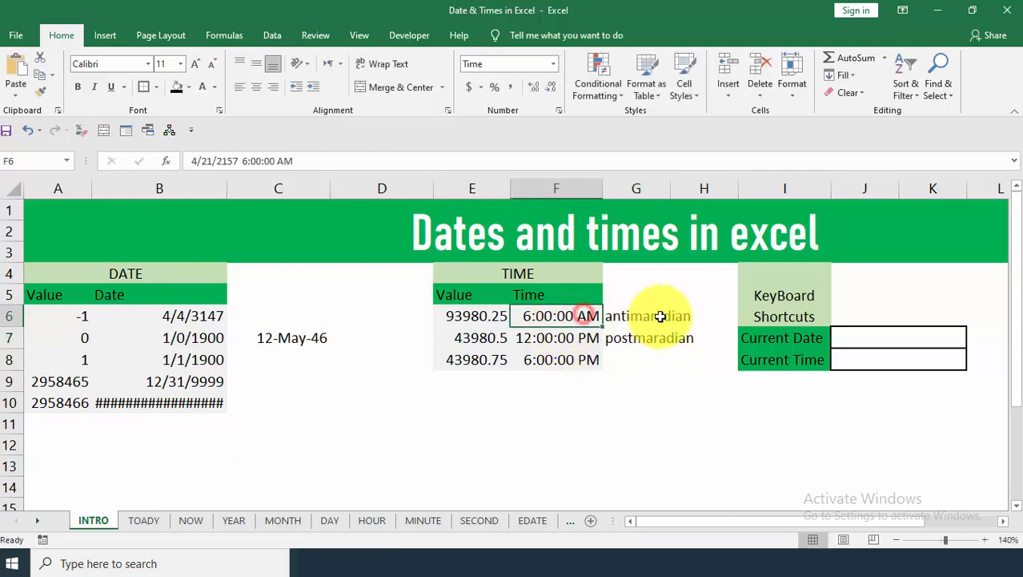
{"action": "left_click", "coordinate": [659, 316]}
{"action": "left_click", "coordinate": [591, 337]}
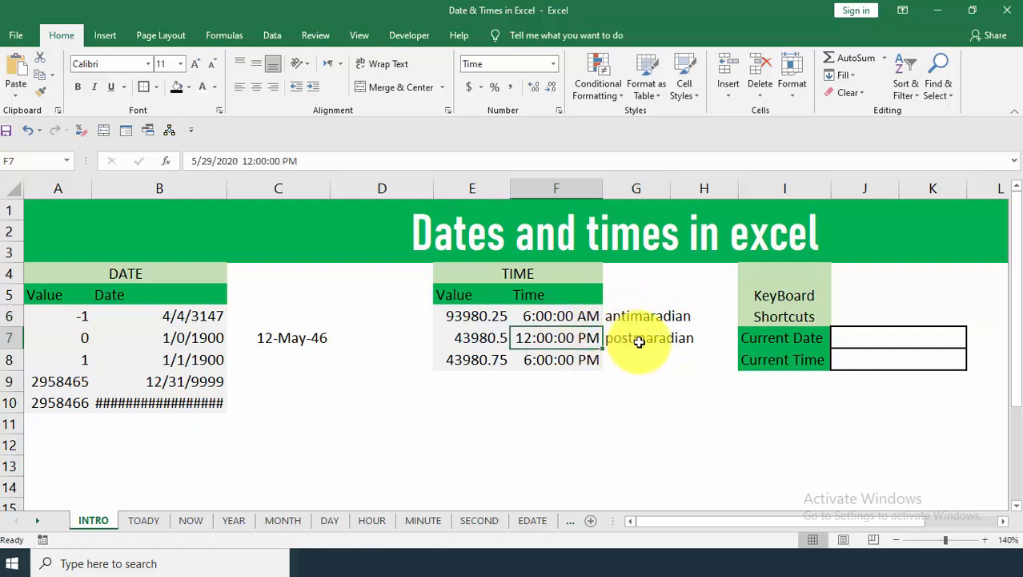
{"action": "left_click", "coordinate": [639, 341]}
{"action": "left_click_drag", "start_coordinate": [656, 319], "coordinate": [659, 331]}
{"action": "key", "text": "Delete"}
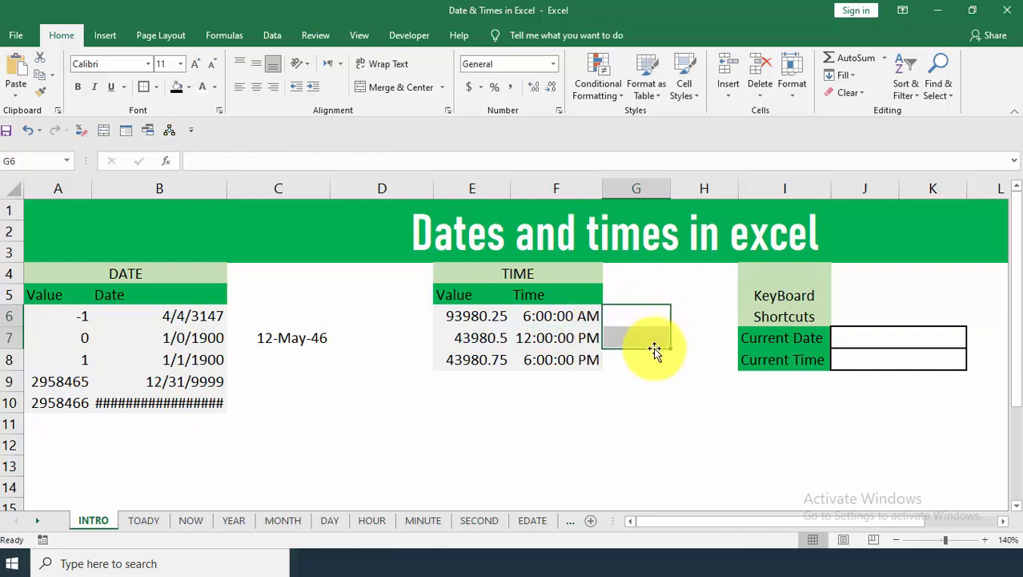
{"action": "left_click", "coordinate": [649, 362]}
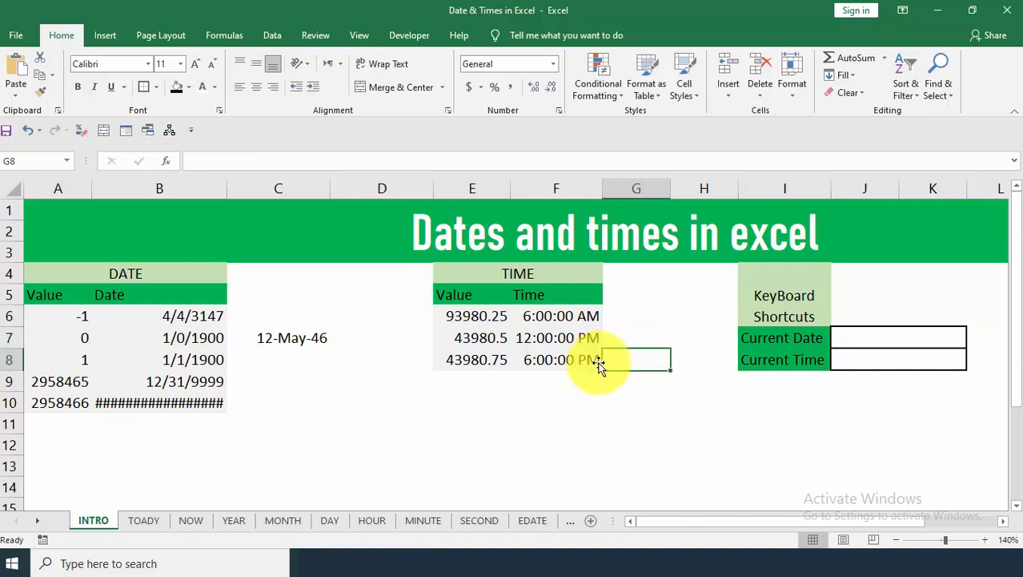
Change the decimal part of the value in cell E6 to 0, entering 93980.0
{"action": "left_click", "coordinate": [541, 316]}
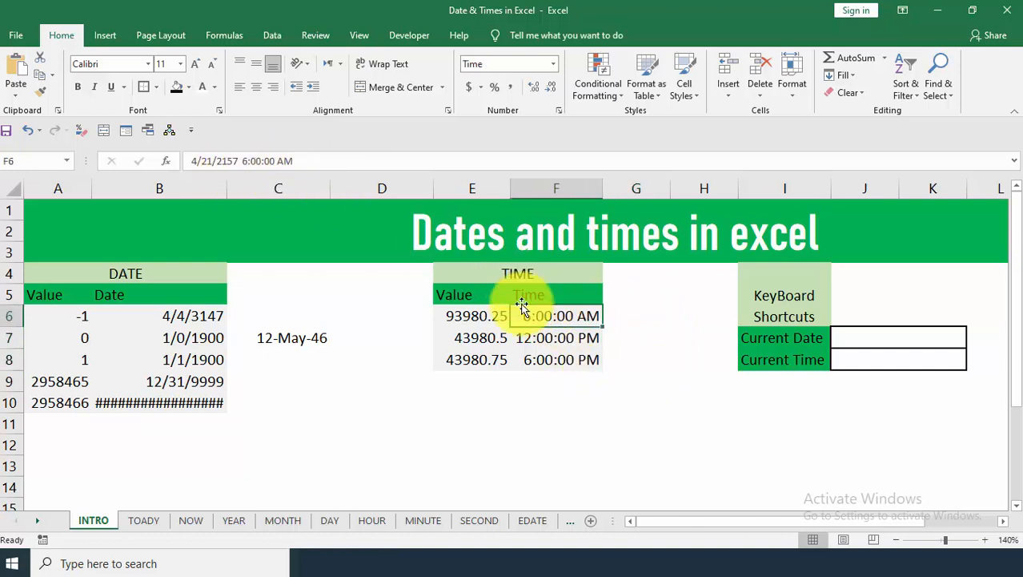
{"action": "left_click", "coordinate": [472, 315]}
{"action": "left_click", "coordinate": [541, 314]}
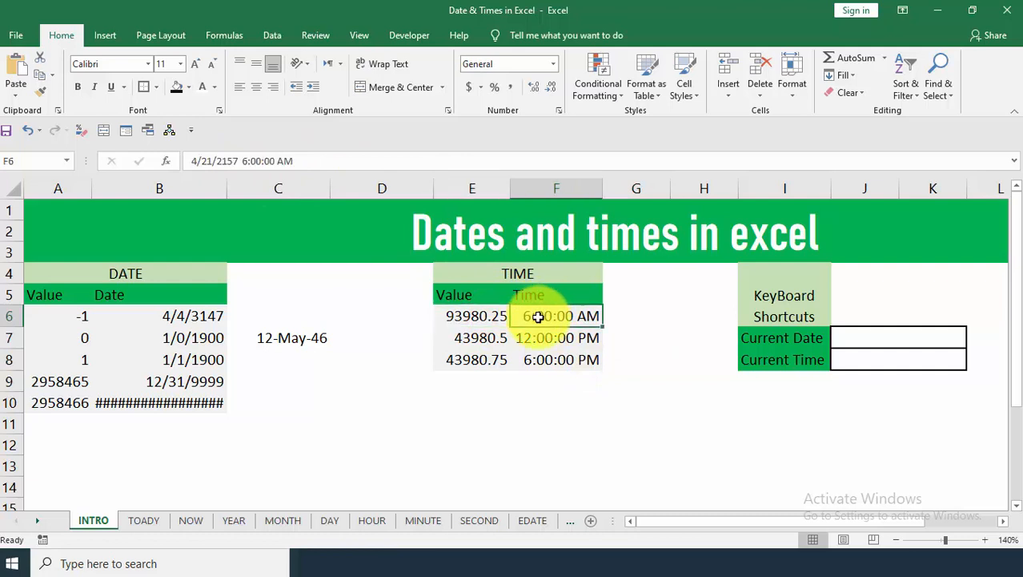
{"action": "left_click", "coordinate": [506, 338]}
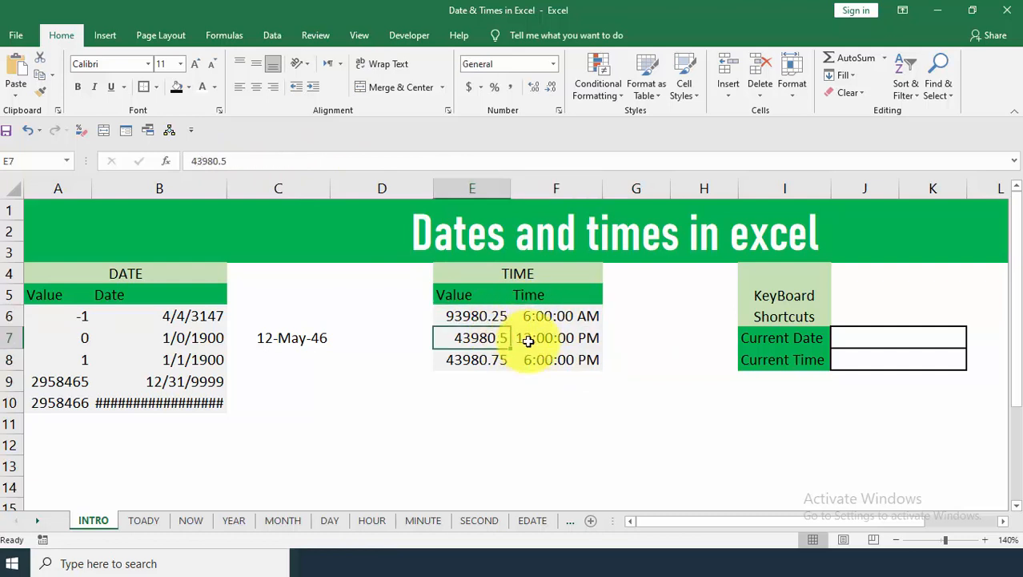
{"action": "left_click", "coordinate": [523, 337]}
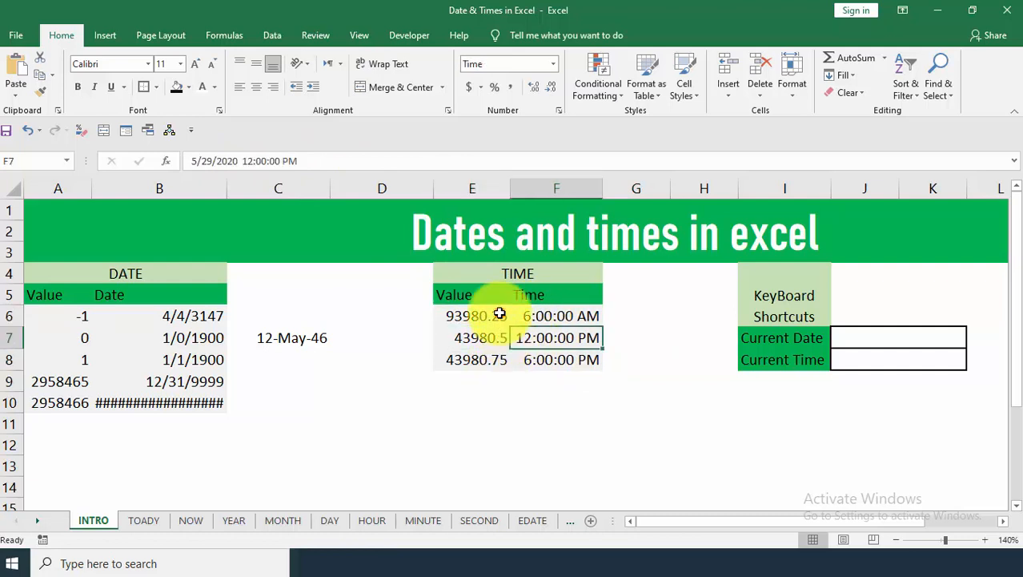
{"action": "double_click", "coordinate": [504, 316]}
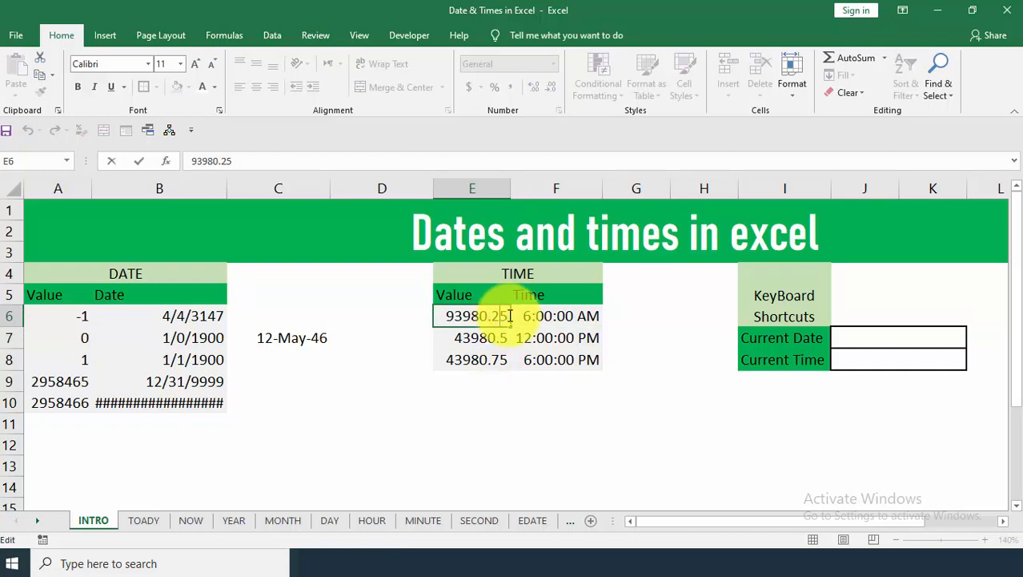
{"action": "left_click_drag", "start_coordinate": [510, 316], "coordinate": [496, 314]}
{"action": "type", "text": "0"}
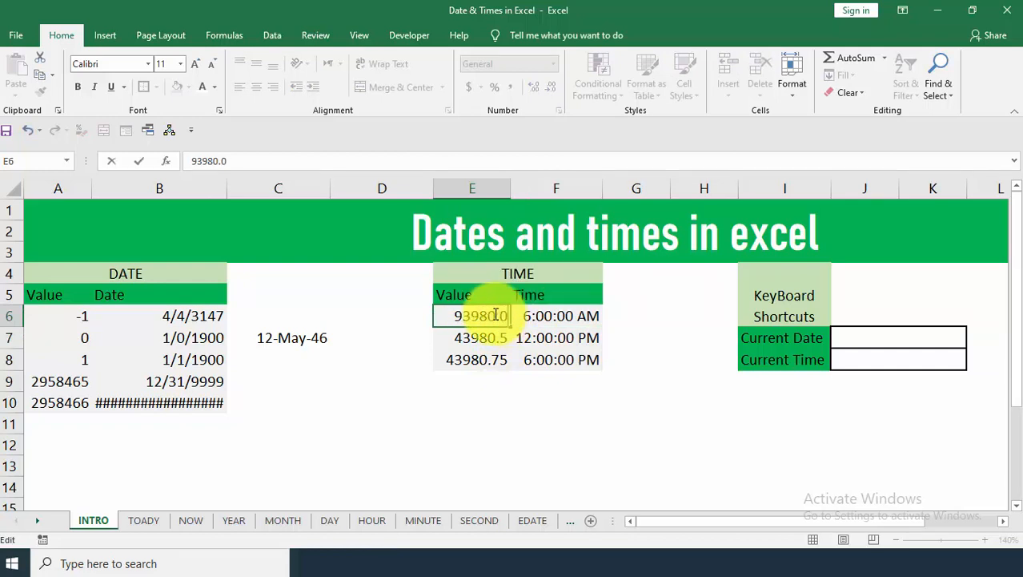
{"action": "key", "text": "Return"}
{"action": "left_click", "coordinate": [493, 315]}
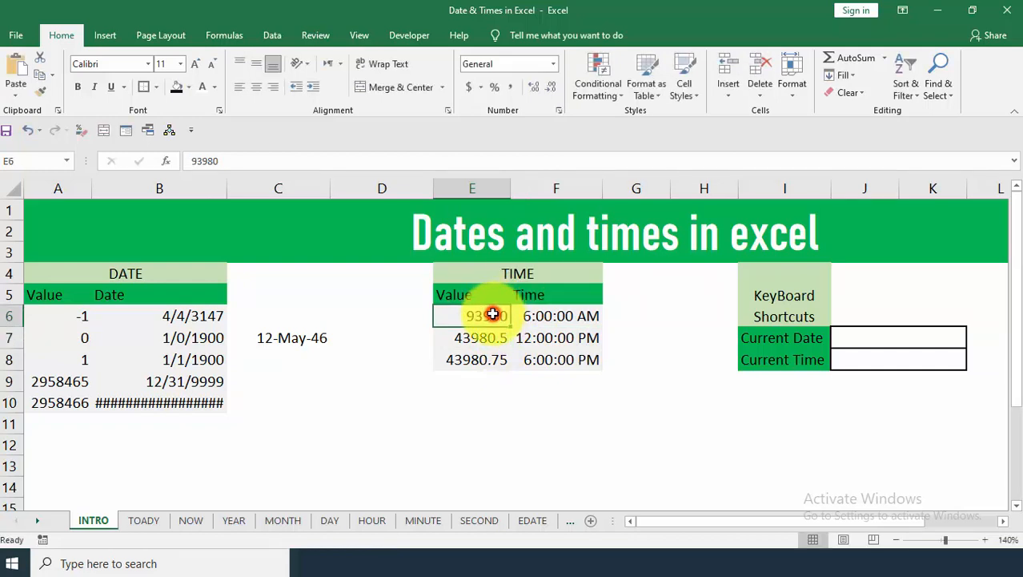
{"action": "double_click", "coordinate": [503, 316]}
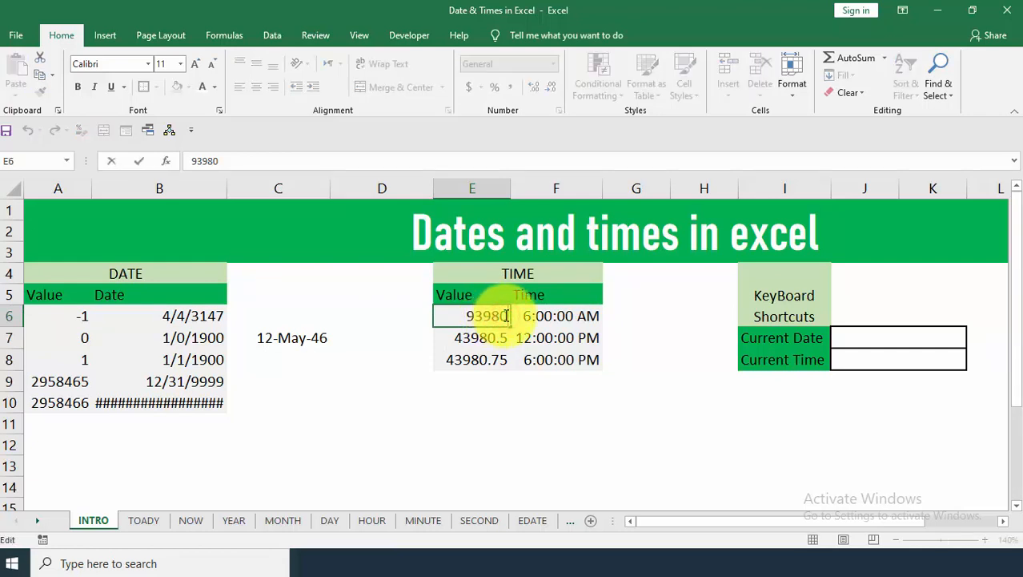
{"action": "left_click", "coordinate": [509, 381]}
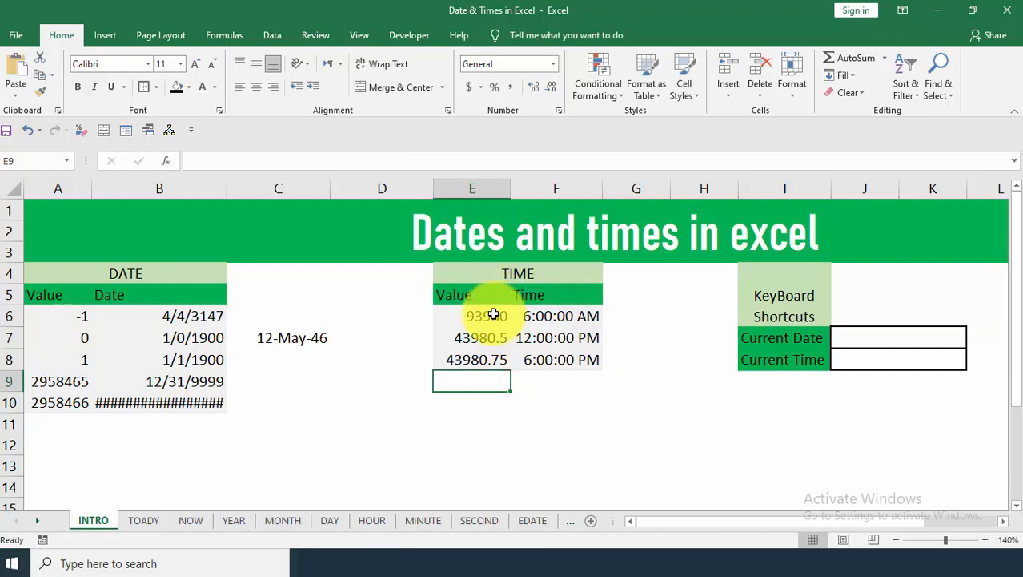
Display cell E6 with one decimal place, try the hour-and-minute AM/PM time format on it and undo that format
{"action": "left_click", "coordinate": [493, 314]}
{"action": "left_click", "coordinate": [534, 88]}
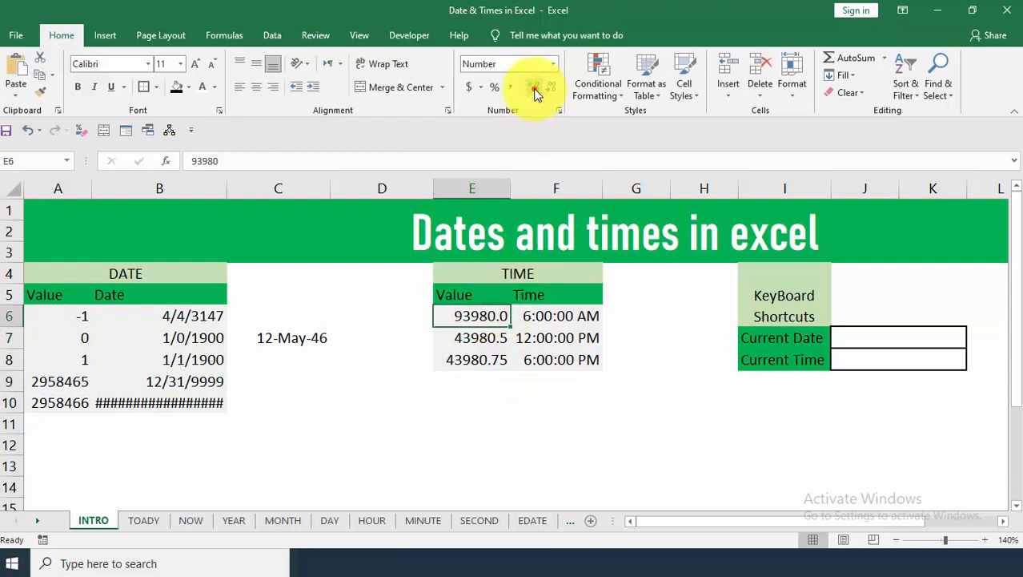
{"action": "left_click", "coordinate": [534, 89]}
{"action": "left_click", "coordinate": [552, 86]}
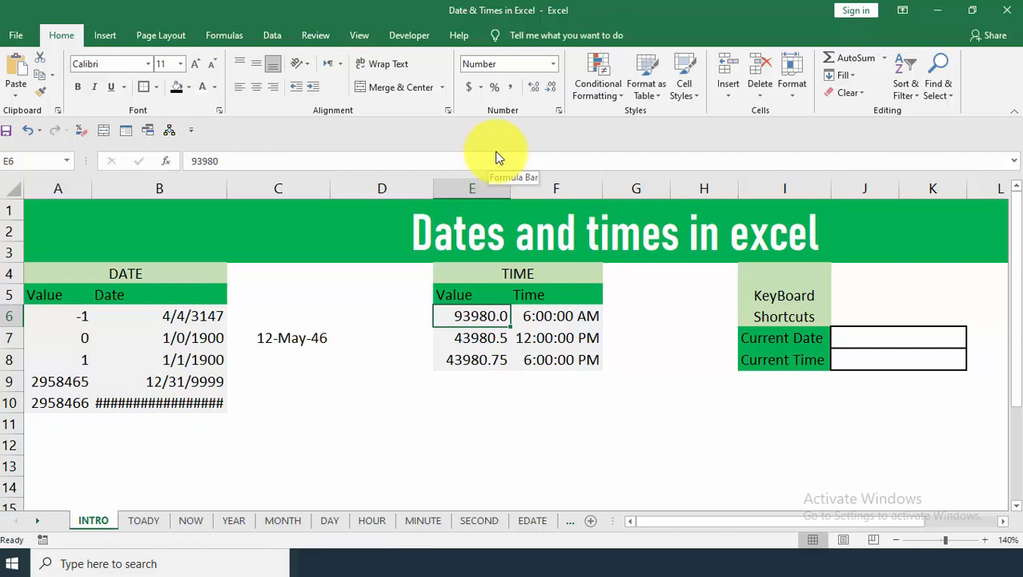
{"action": "key", "text": "ctrl+shift+2"}
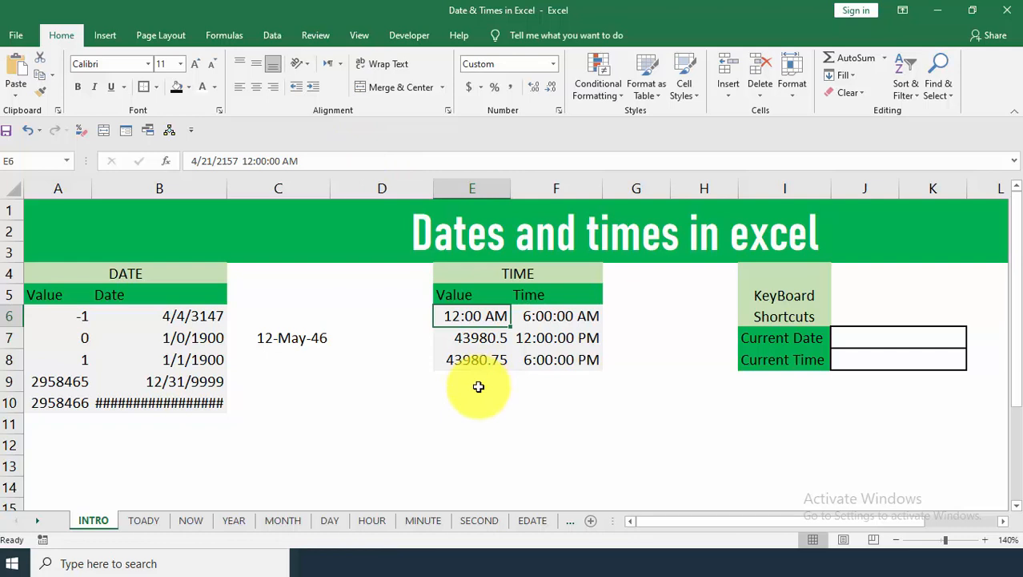
{"action": "key", "text": "ctrl+z"}
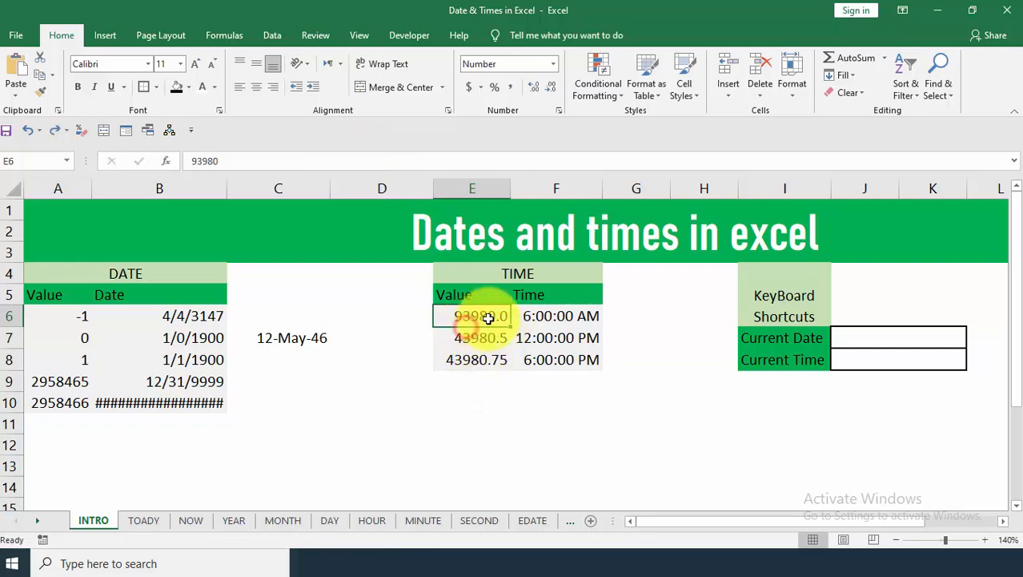
Display cell E6 with two decimal places and apply the hour-and-minute AM/PM time format to it
{"action": "left_click", "coordinate": [535, 87]}
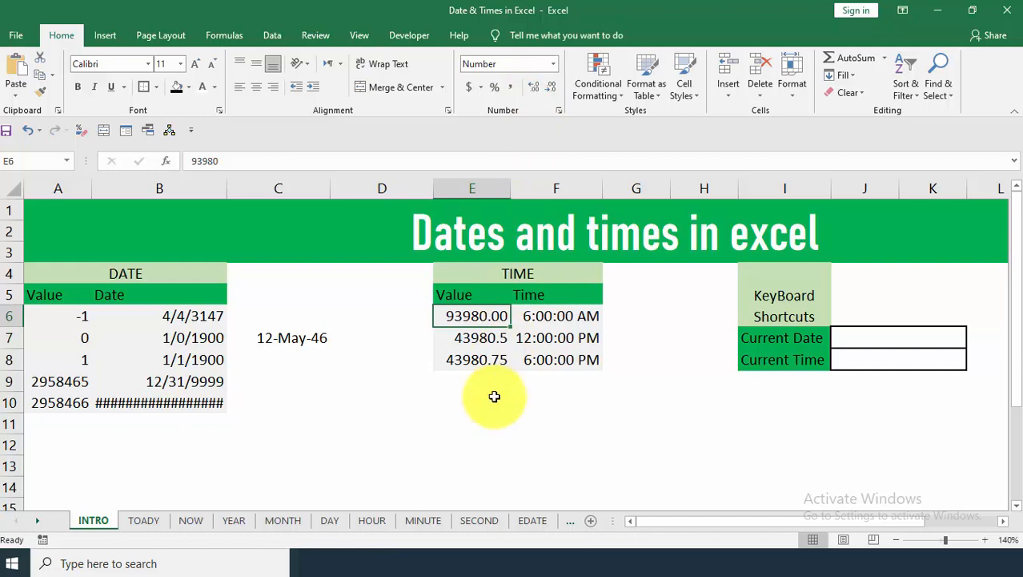
{"action": "key", "text": "ctrl+shift+2"}
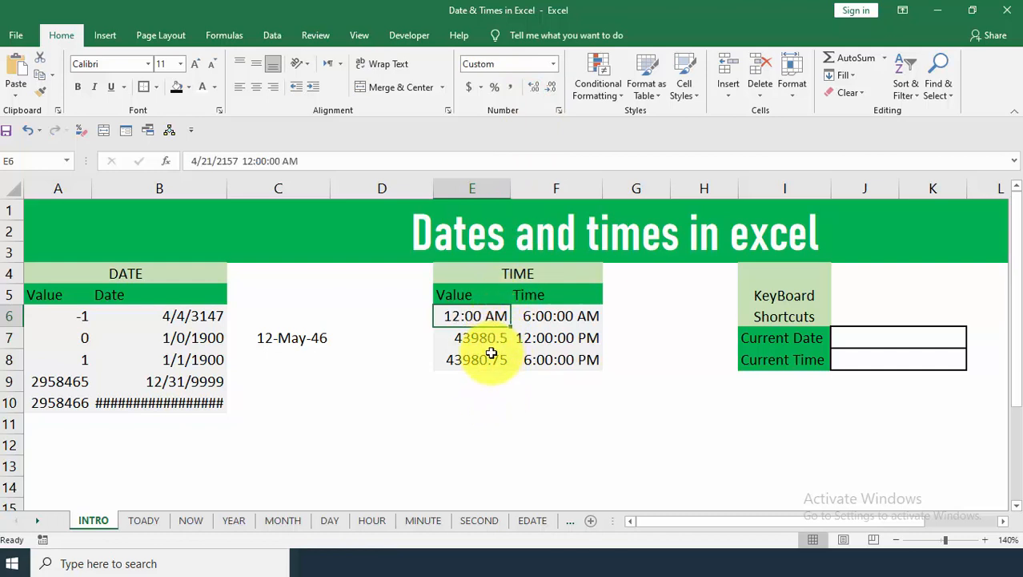
{"action": "left_click", "coordinate": [632, 356]}
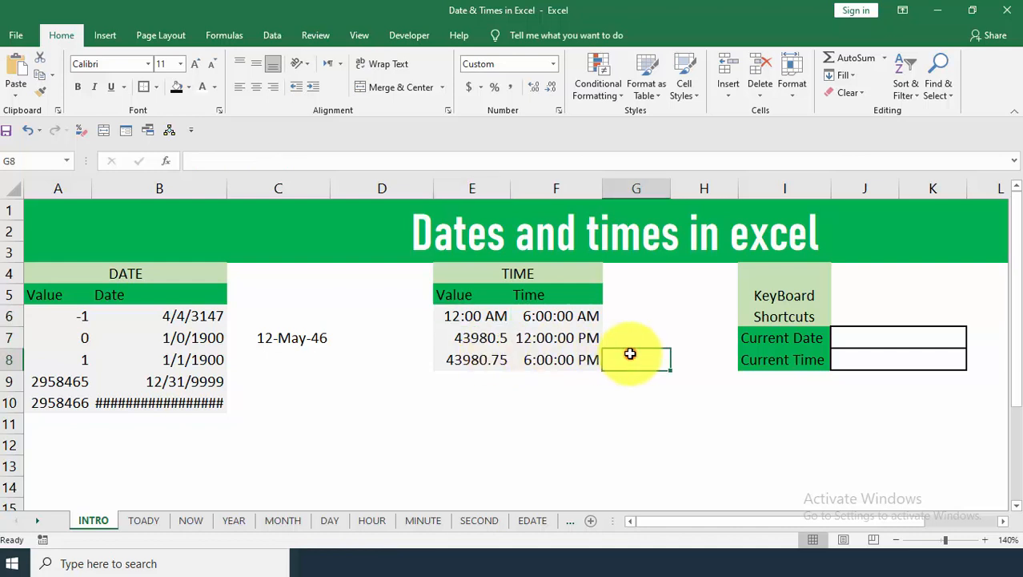
Enter the serial number 455222 in cell C10
{"action": "left_click", "coordinate": [329, 394]}
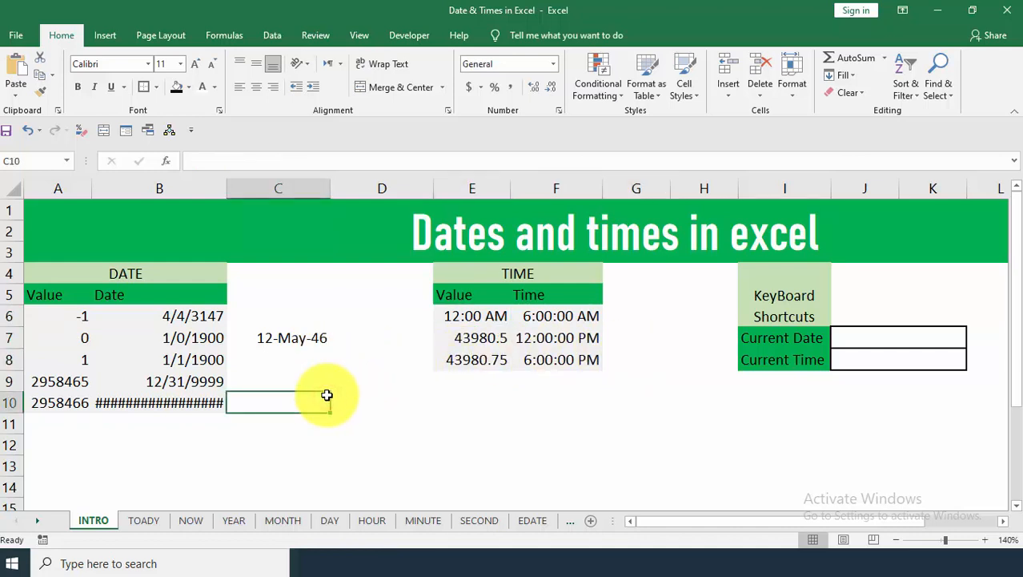
{"action": "type", "text": "455222"}
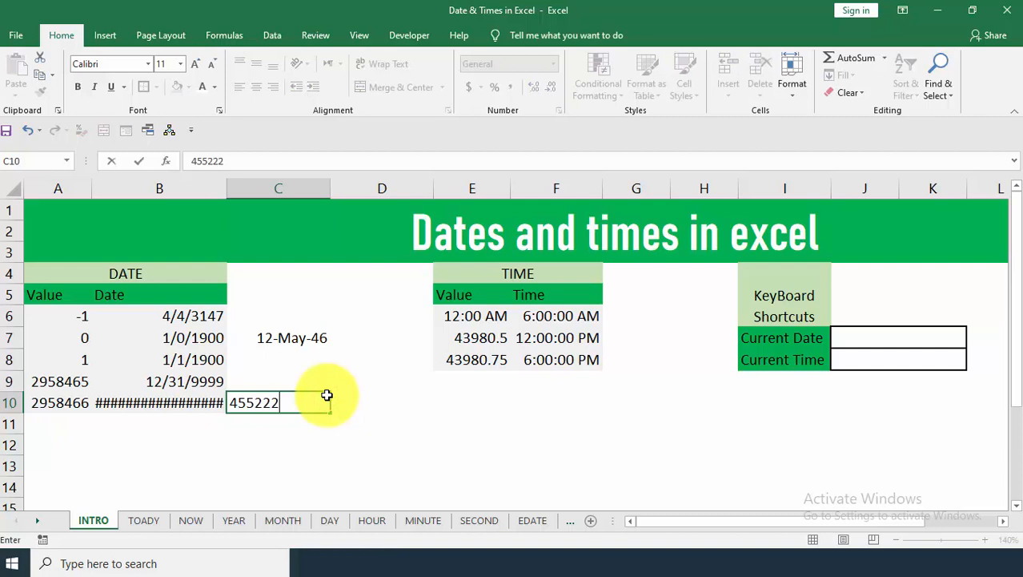
{"action": "key", "text": "Return"}
Apply the day-month-year date format to cell C10 and replace it with the hour-and-minute AM/PM time format
{"action": "left_click", "coordinate": [306, 403]}
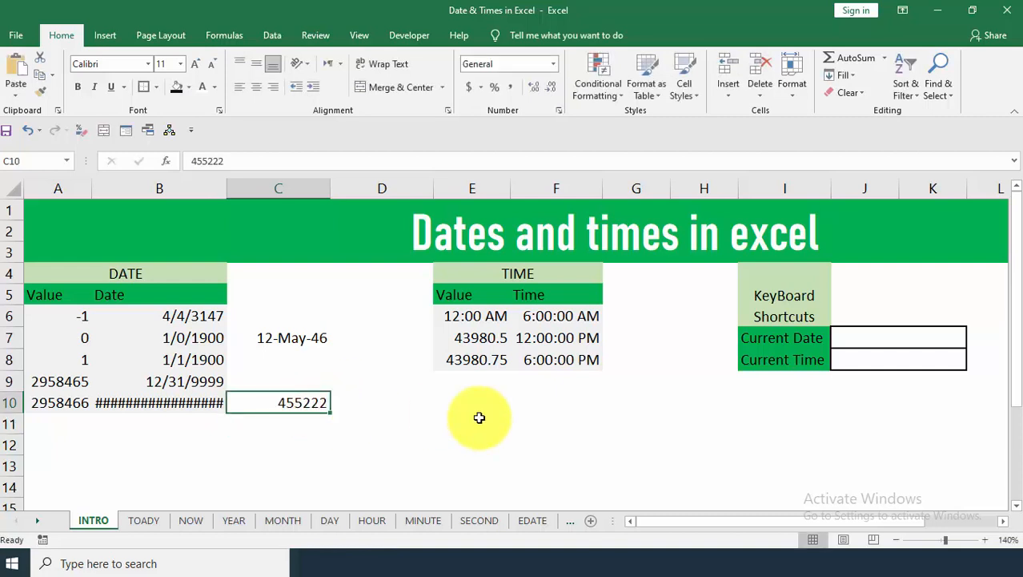
{"action": "key", "text": "ctrl+shift+3"}
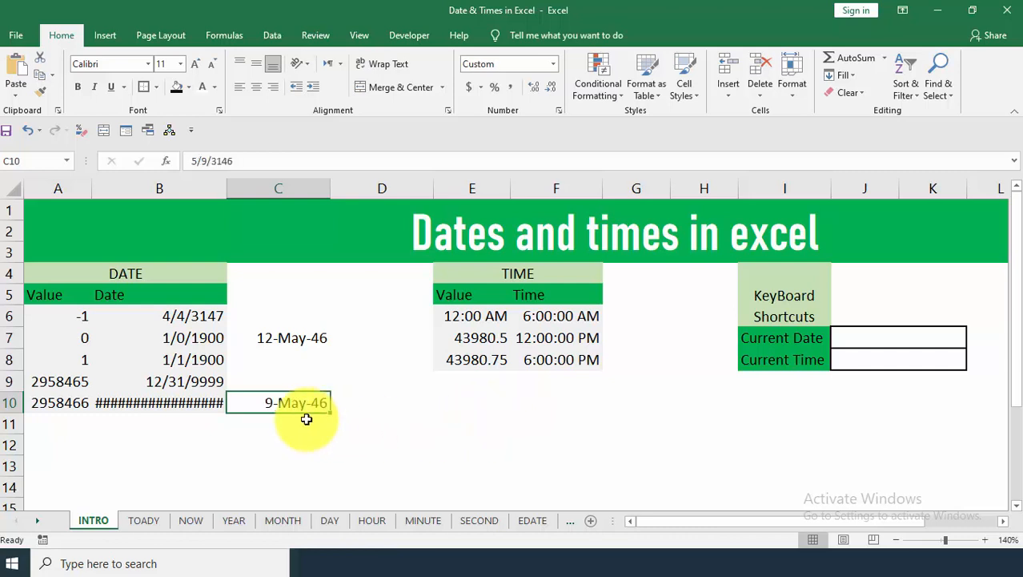
{"action": "key", "text": "ctrl+shift+2"}
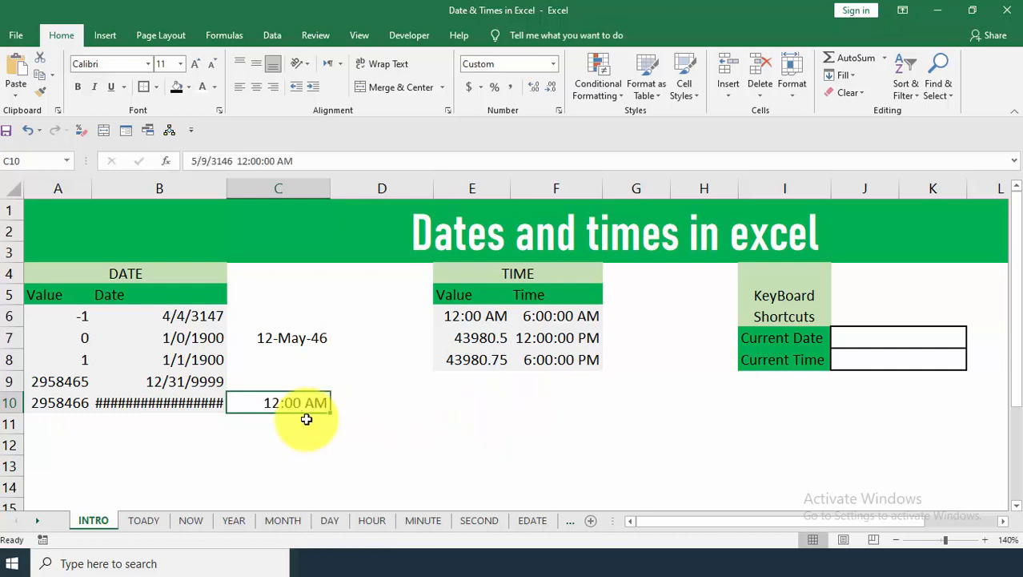
Insert the current date as a static value in cell J7 and the current time in cell J8
{"action": "left_click", "coordinate": [876, 341]}
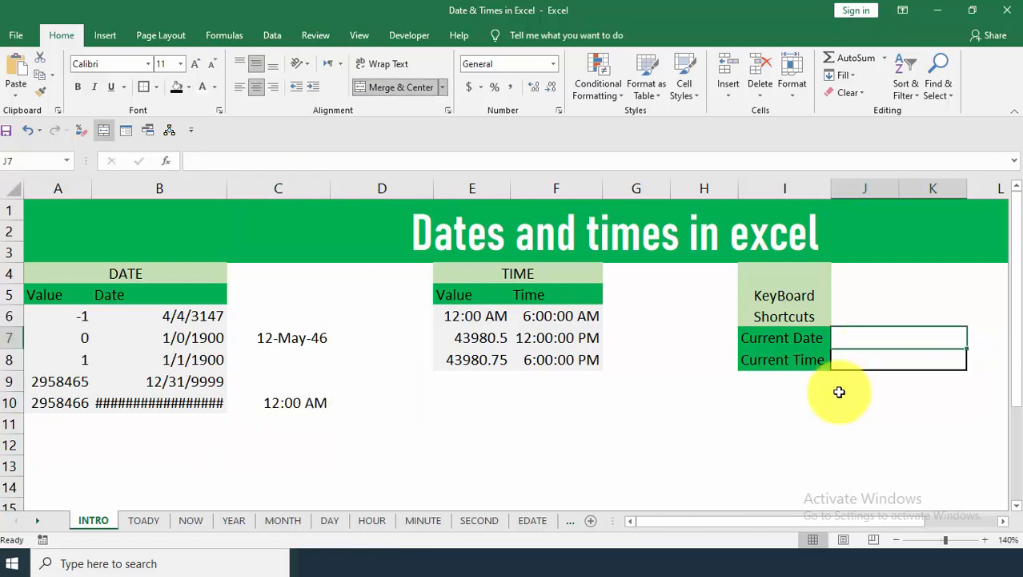
{"action": "key", "text": "ctrl+semicolon"}
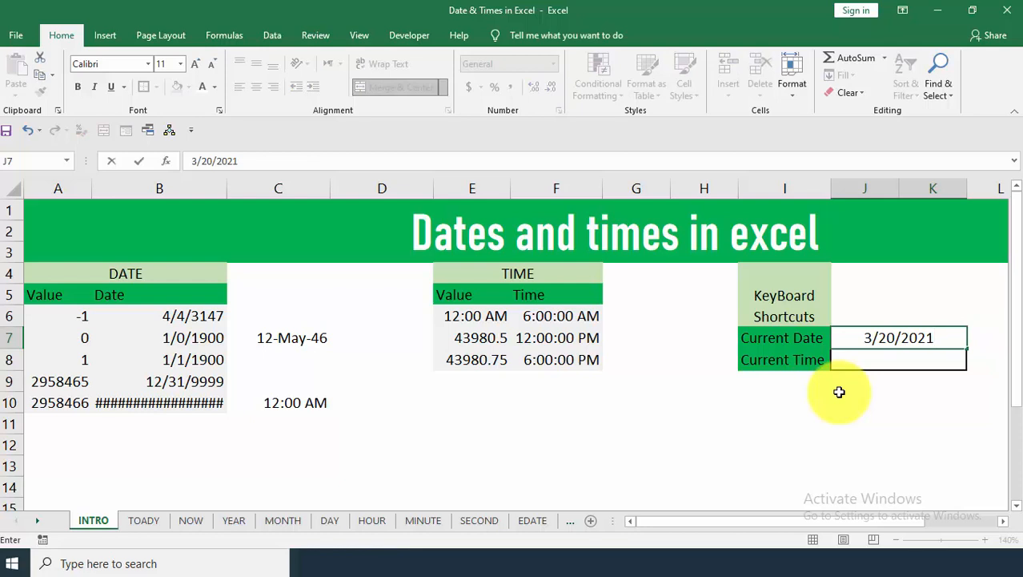
{"action": "key", "text": "Return"}
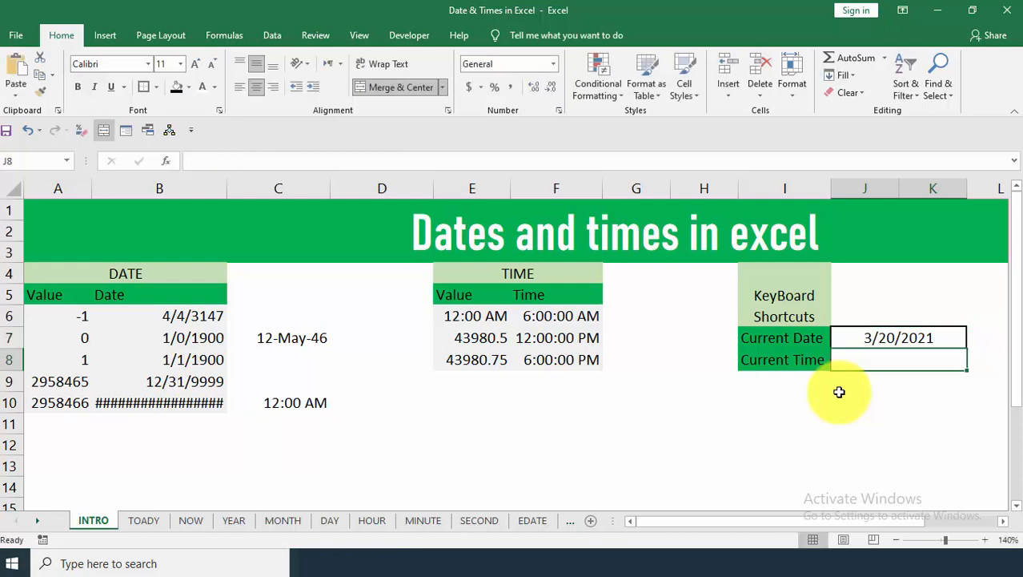
{"action": "key", "text": "ctrl+shift+semicolon"}
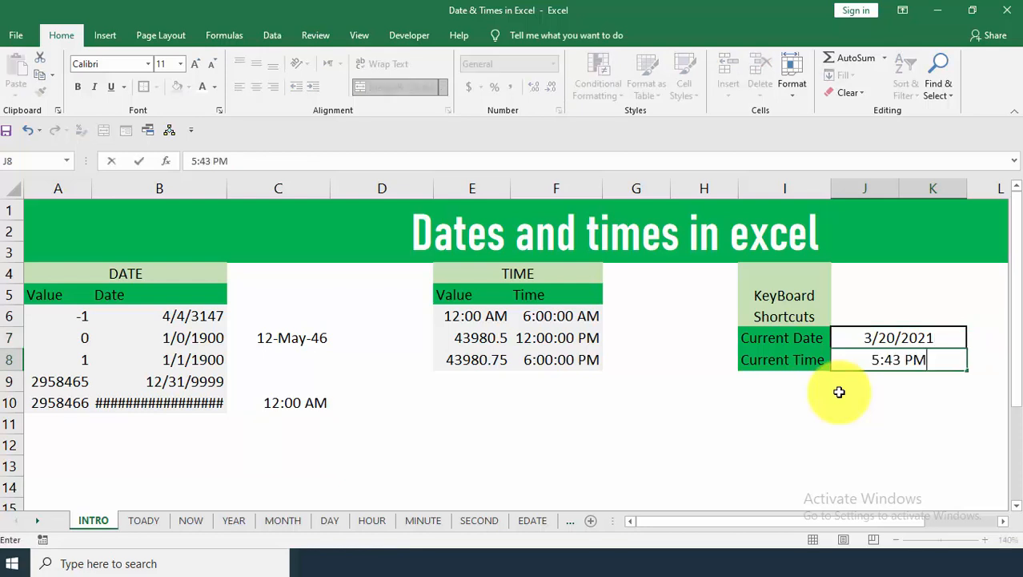
{"action": "key", "text": "Return"}
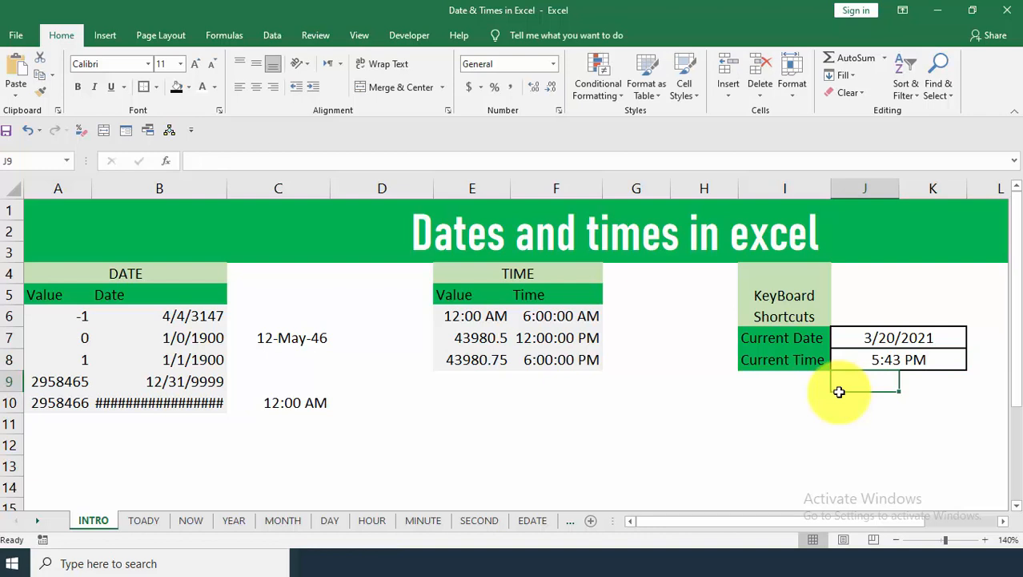
Review the Current Date and Current Time entries in J7:J8 and switch to the TOADY sheet
{"action": "left_click", "coordinate": [904, 360]}
{"action": "left_click", "coordinate": [875, 384]}
{"action": "left_click_drag", "start_coordinate": [926, 337], "coordinate": [931, 358]}
{"action": "left_click", "coordinate": [542, 462]}
{"action": "key", "text": "ctrl+Page_Down"}
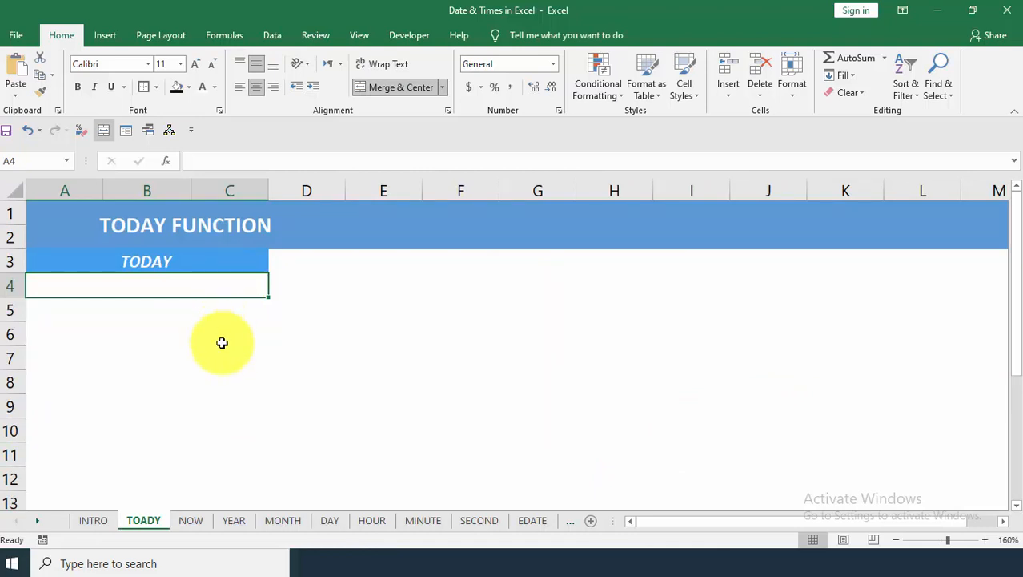
Enter the formula =TODAY() in cell A4 and check the resulting date cell
{"action": "type", "text": "="}
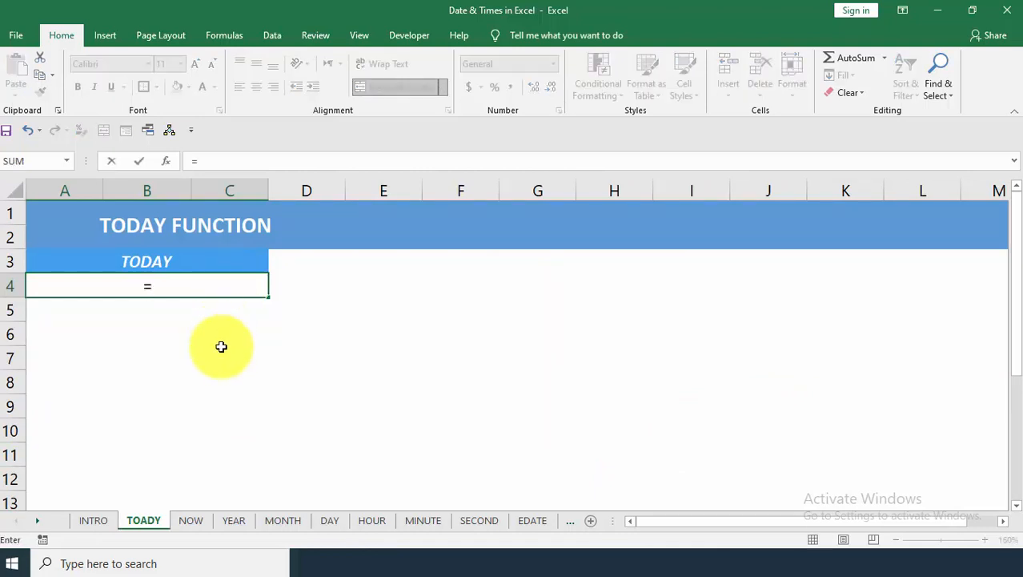
{"action": "type", "text": "today"}
{"action": "key", "text": "Tab"}
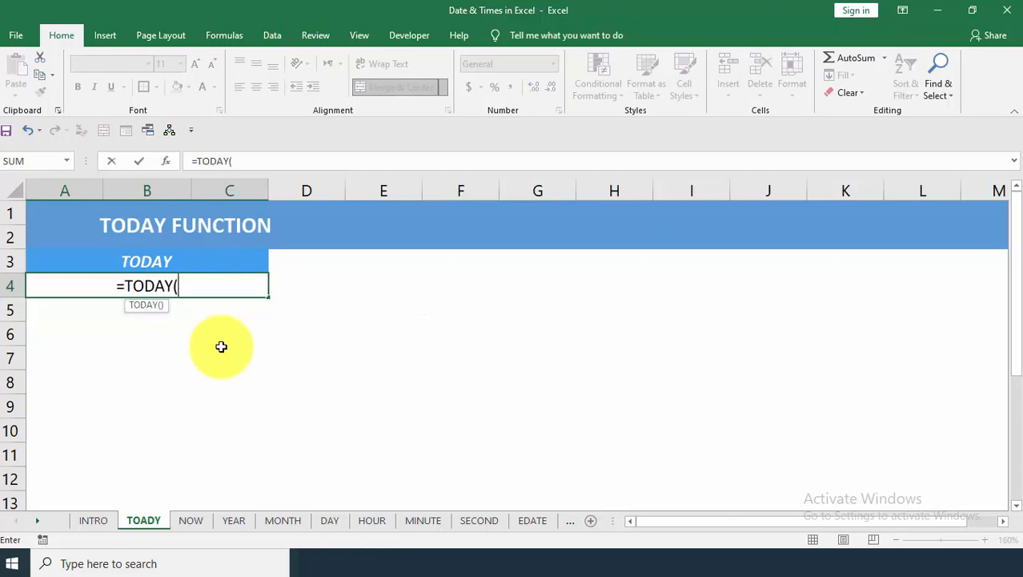
{"action": "type", "text": ")"}
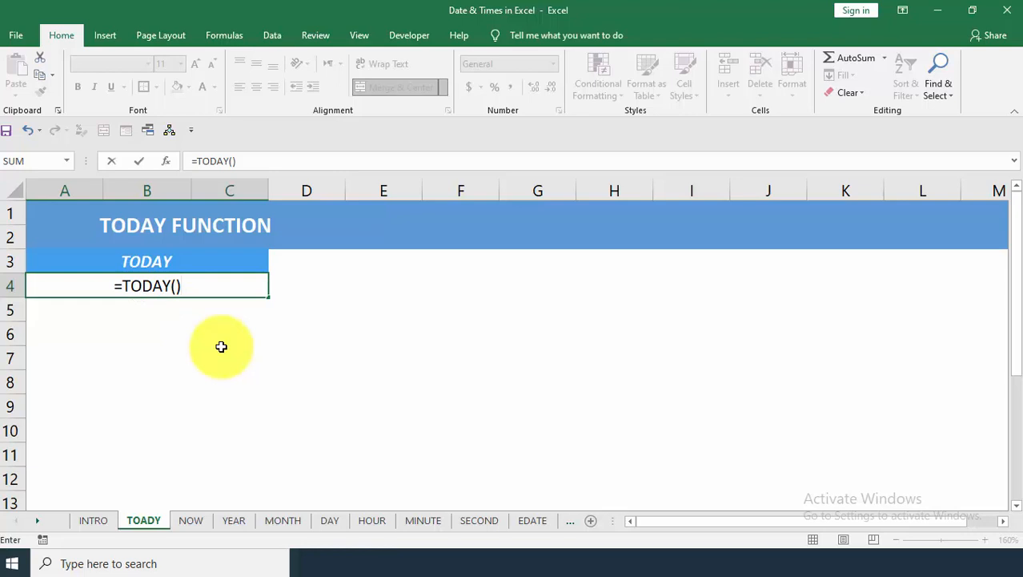
{"action": "key", "text": "Return"}
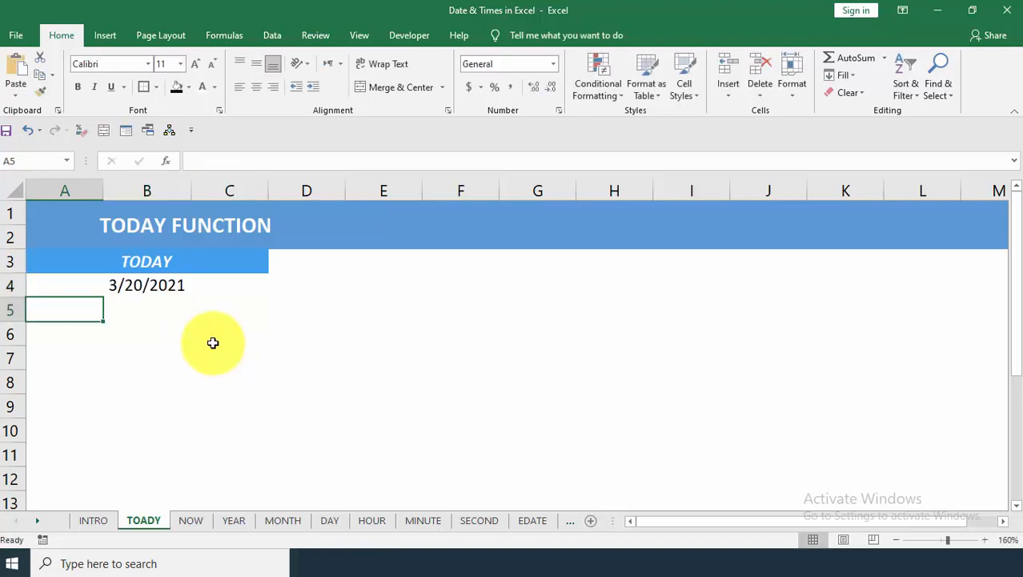
{"action": "left_click", "coordinate": [178, 289]}
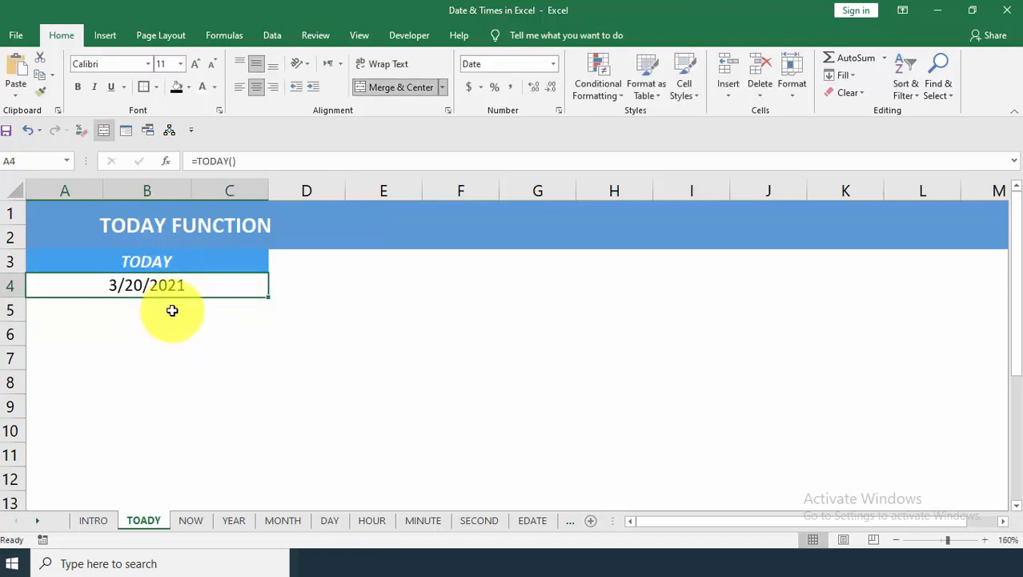
{"action": "left_click", "coordinate": [171, 309]}
{"action": "left_click", "coordinate": [189, 288]}
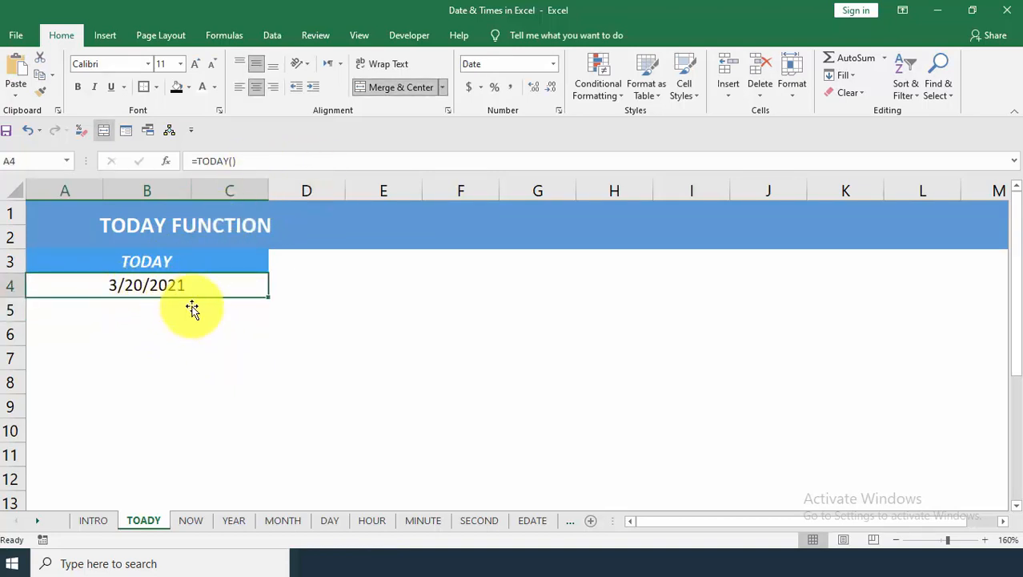
{"action": "left_click", "coordinate": [209, 334]}
Switch to the NOW sheet and enter the formula =NOW() in cell A4
{"action": "key", "text": "ctrl+Page_Down"}
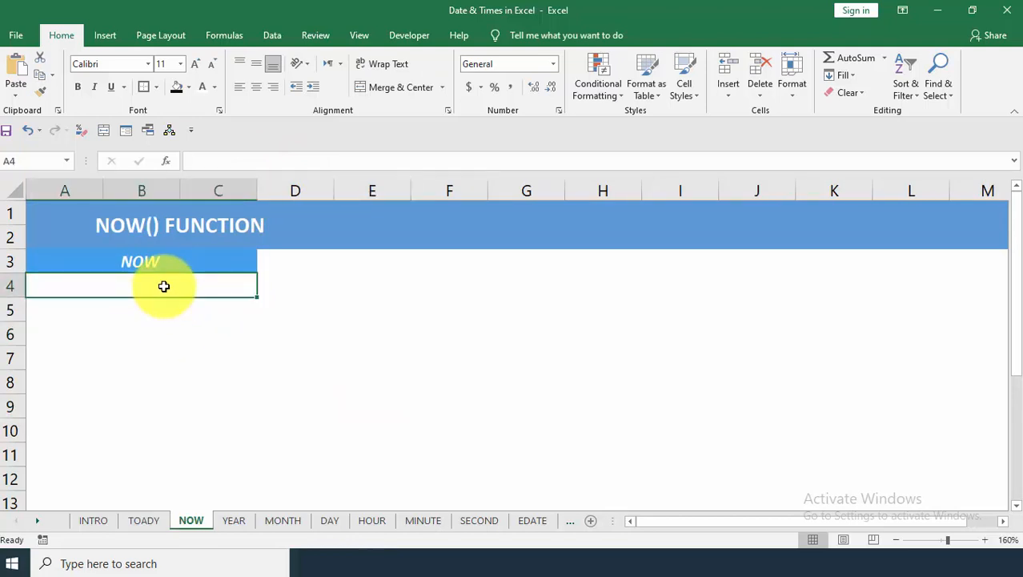
{"action": "type", "text": "=now"}
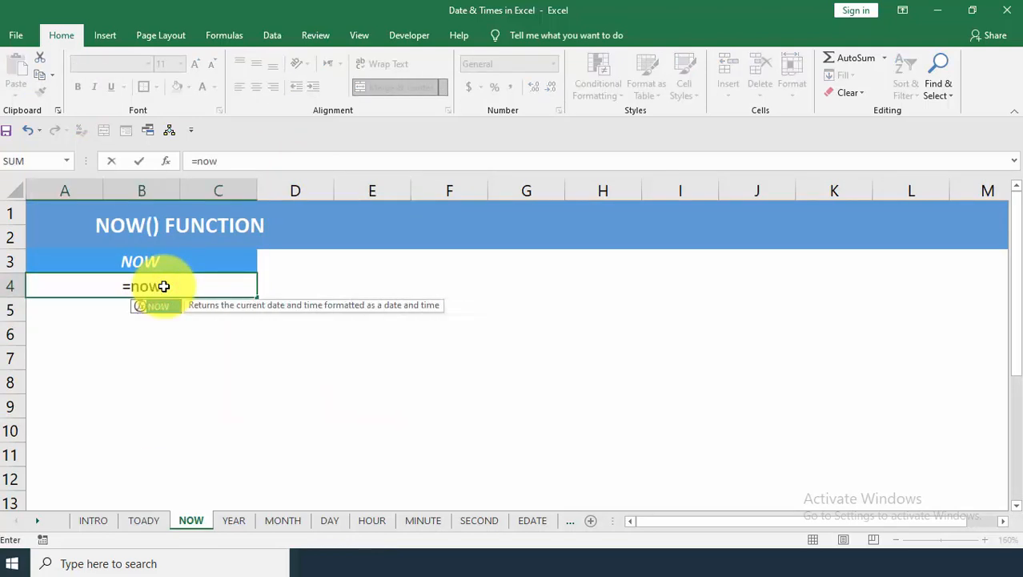
{"action": "key", "text": "Tab"}
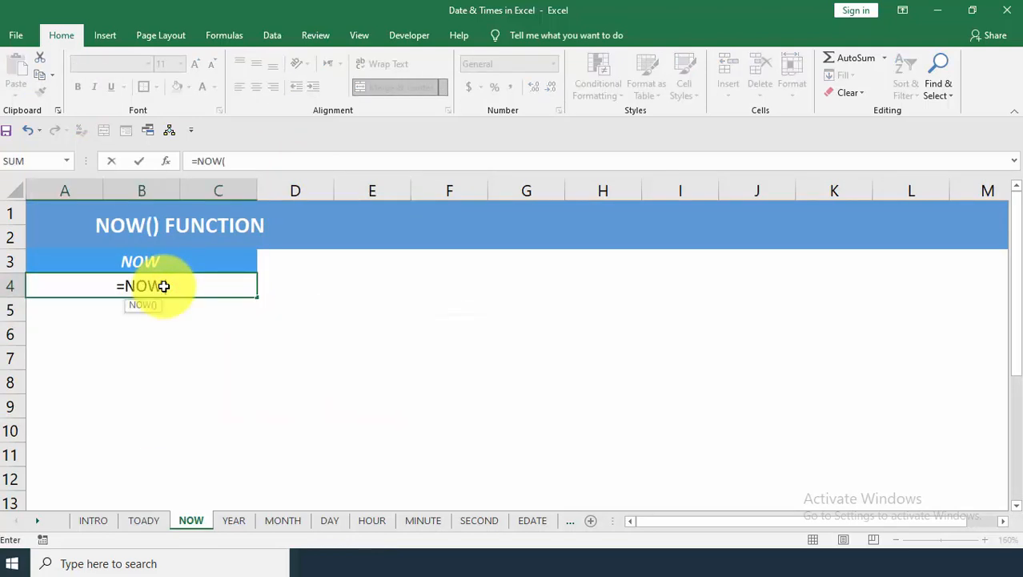
{"action": "type", "text": ")"}
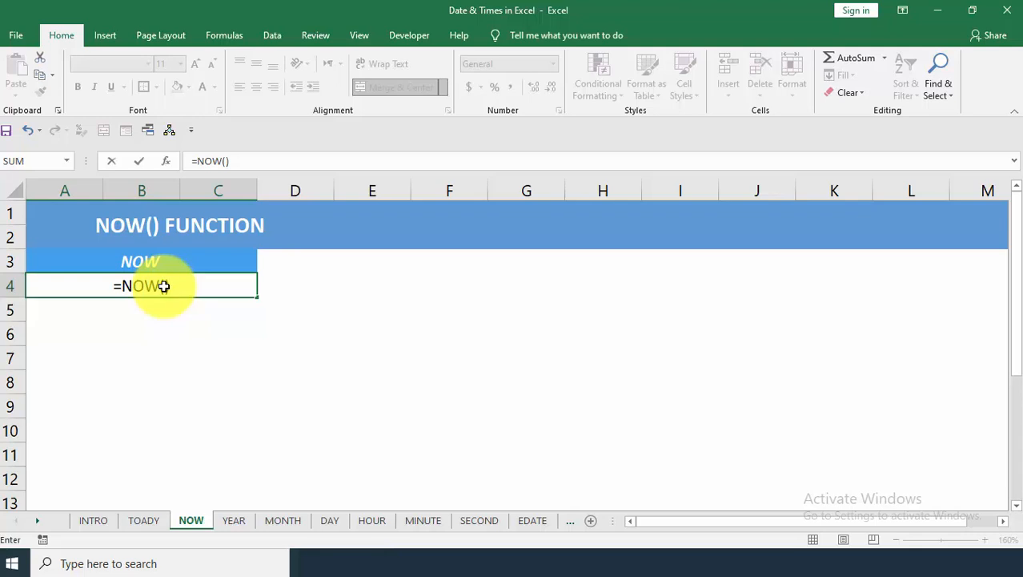
{"action": "key", "text": "Return"}
{"action": "left_click", "coordinate": [163, 285]}
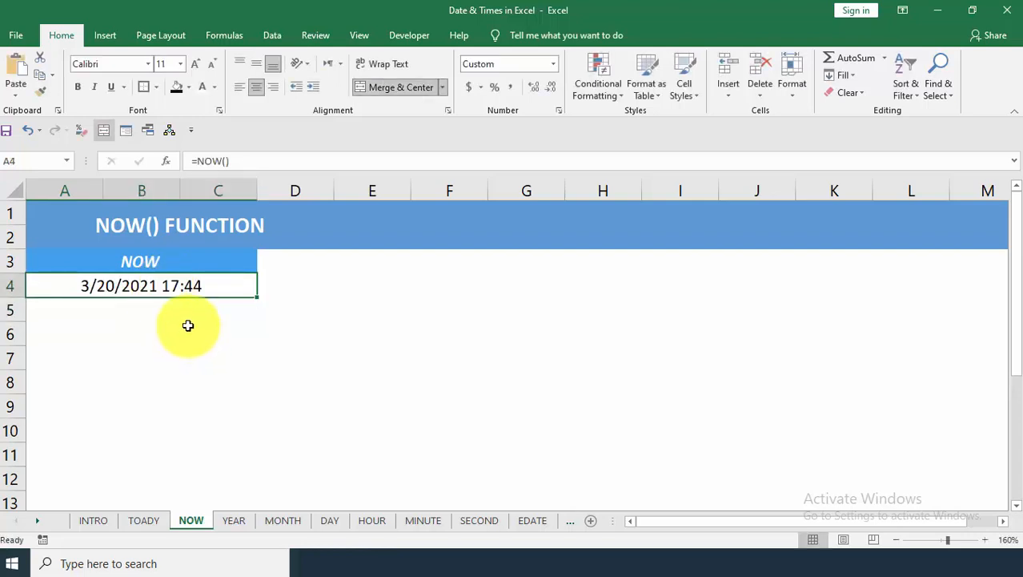
{"action": "left_click", "coordinate": [229, 350]}
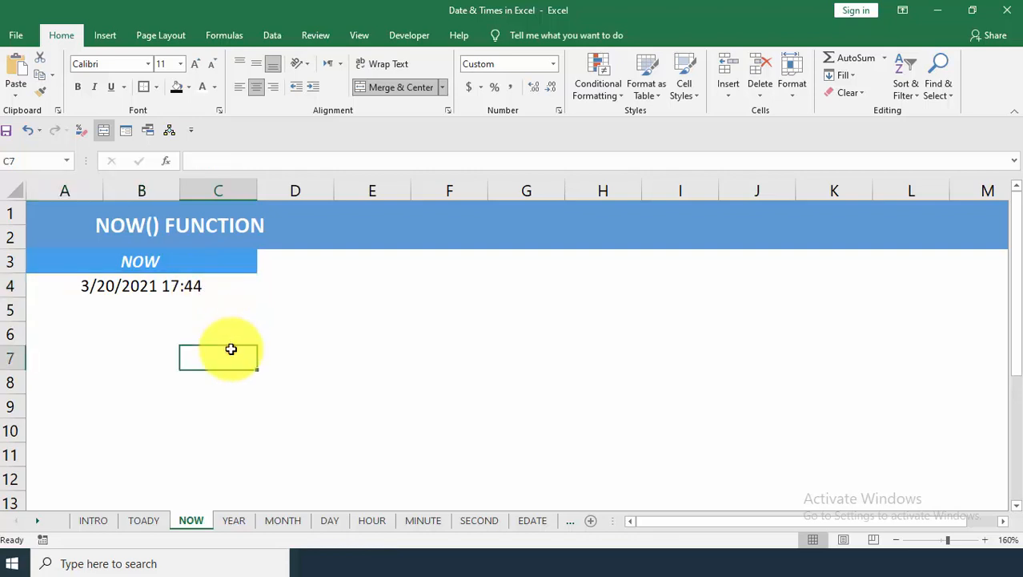
Apply the custom number format m/d/yyyy h:mm:s:AM/PM to the NOW formula in cell A4
{"action": "left_click", "coordinate": [201, 293]}
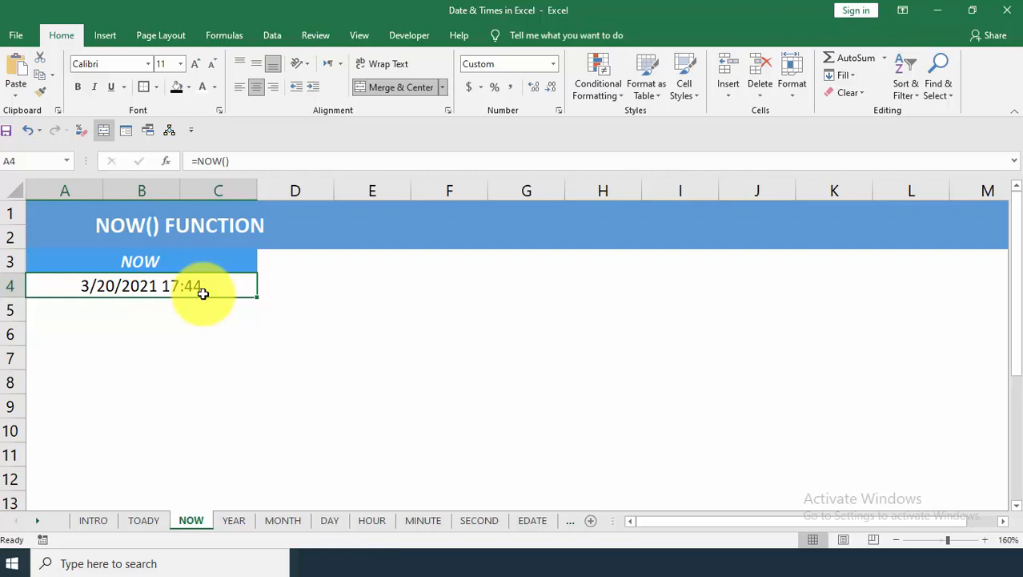
{"action": "key", "text": "ctrl+1"}
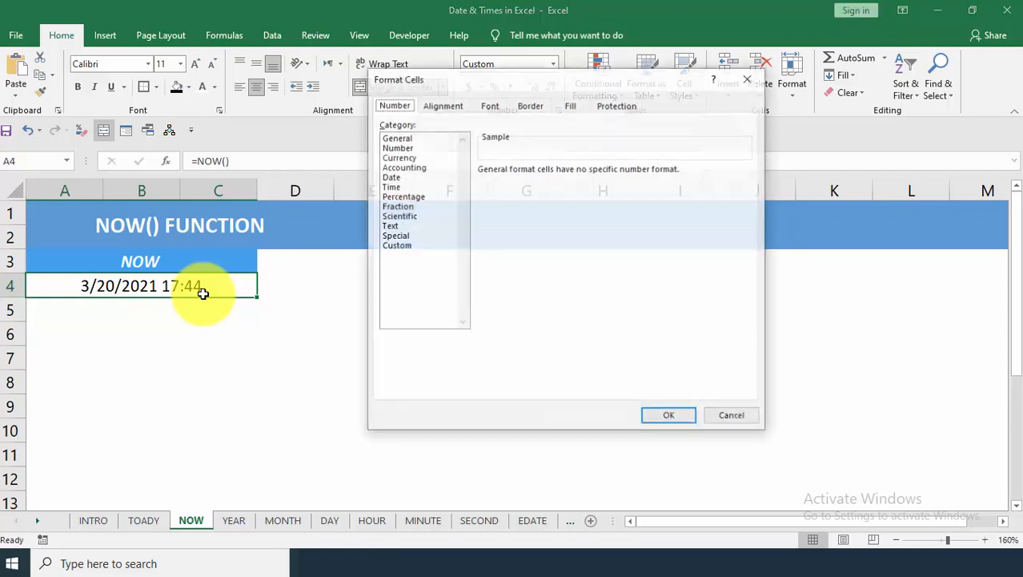
{"action": "left_click", "coordinate": [723, 414]}
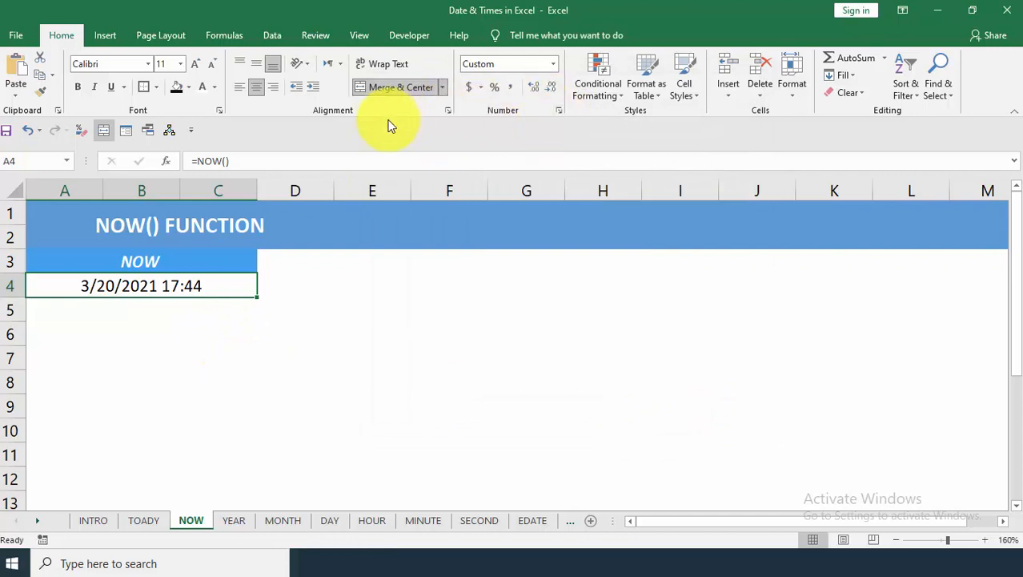
{"action": "left_click", "coordinate": [558, 109]}
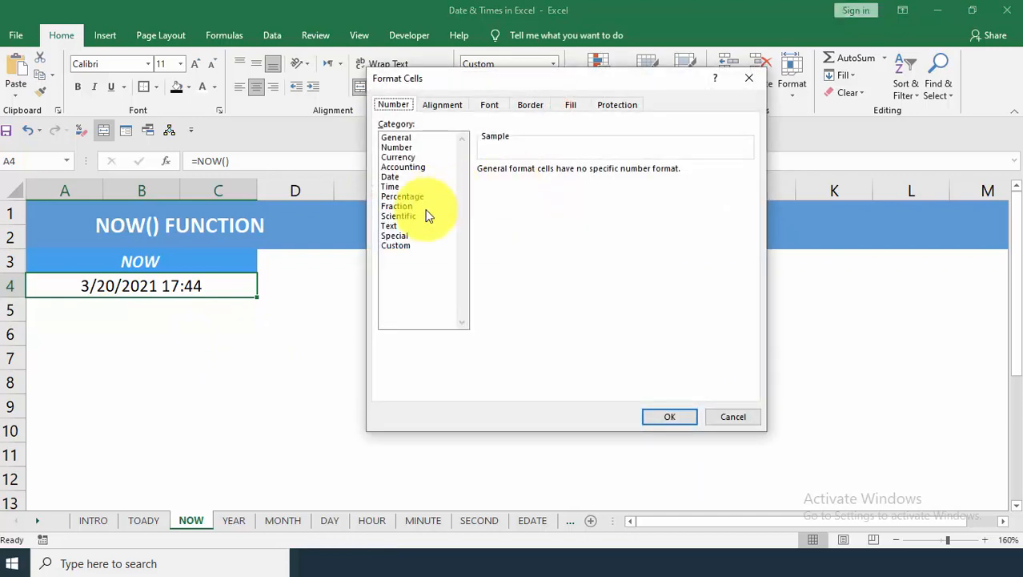
{"action": "left_click", "coordinate": [413, 187]}
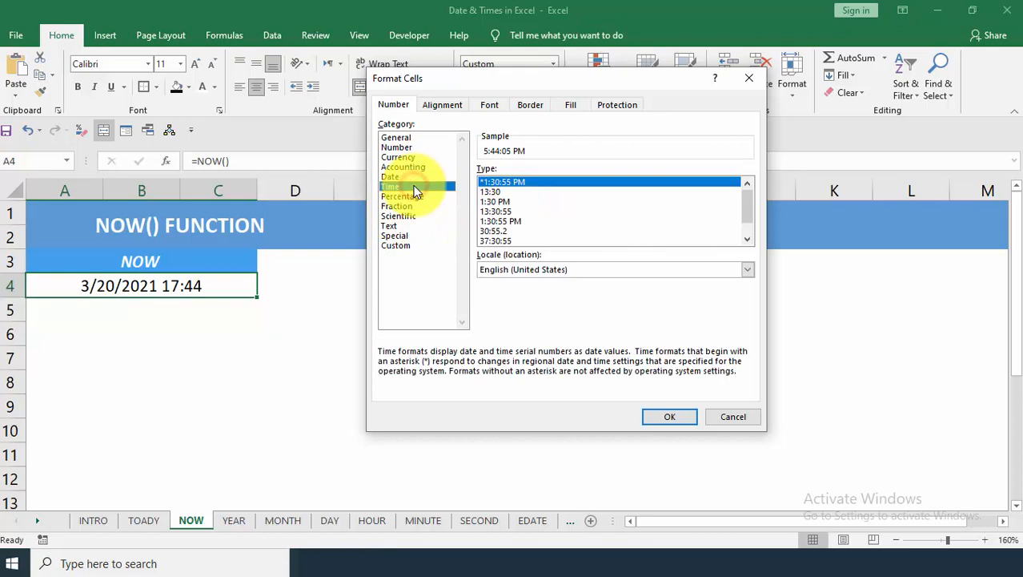
{"action": "left_click", "coordinate": [400, 245]}
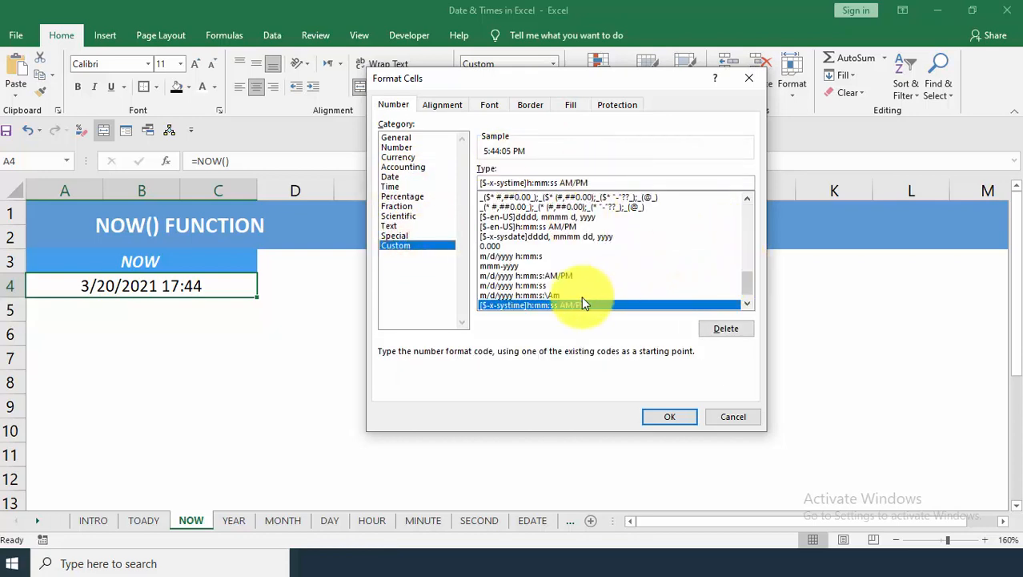
{"action": "left_click", "coordinate": [555, 294]}
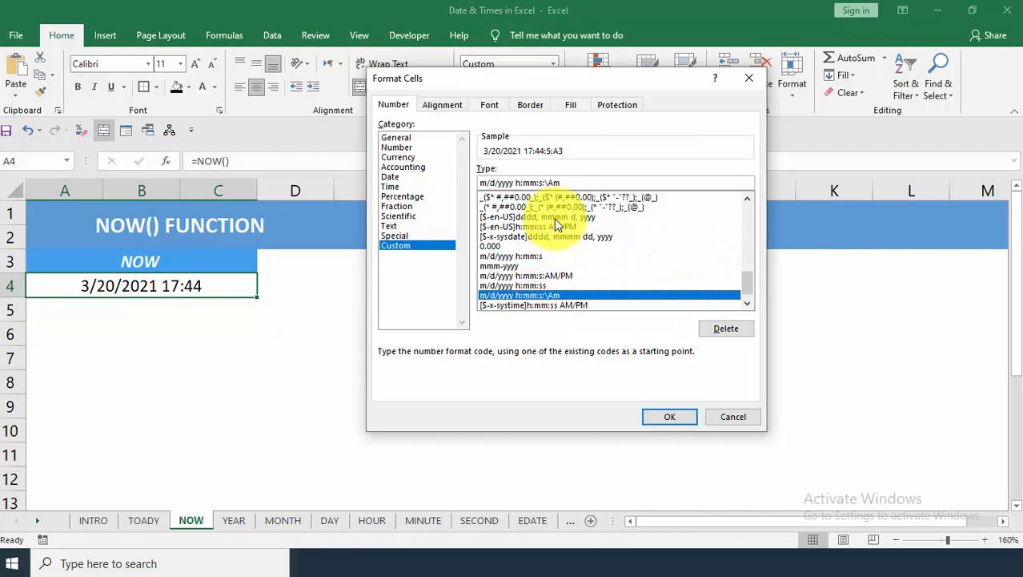
{"action": "left_click", "coordinate": [551, 285]}
{"action": "left_click", "coordinate": [560, 276]}
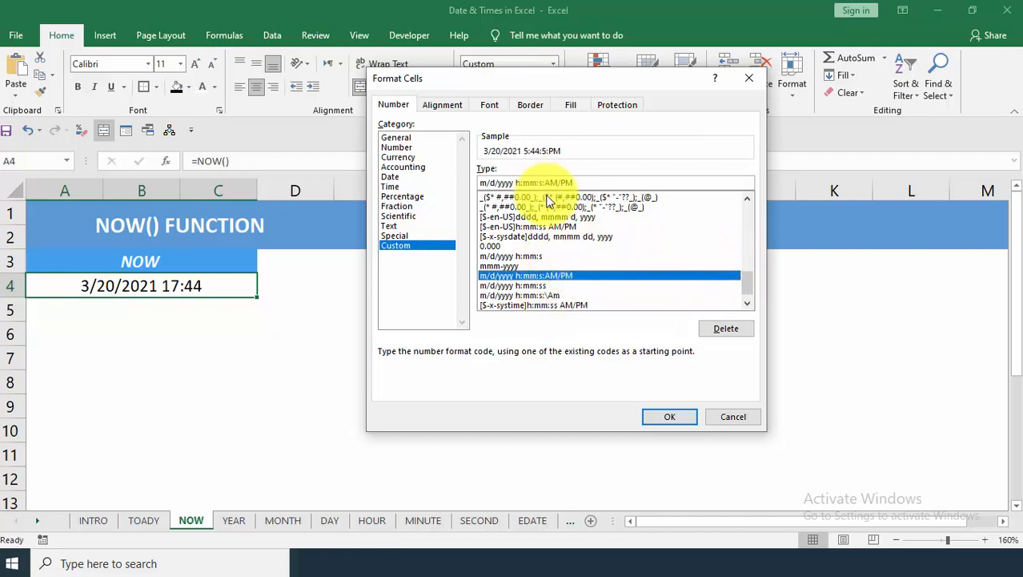
{"action": "left_click", "coordinate": [659, 414]}
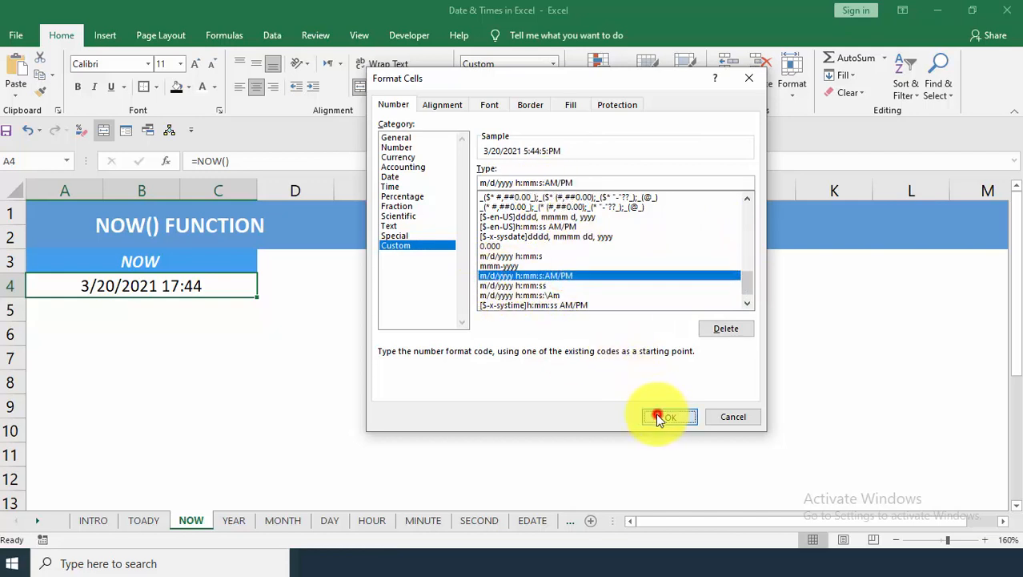
{"action": "left_click", "coordinate": [263, 342]}
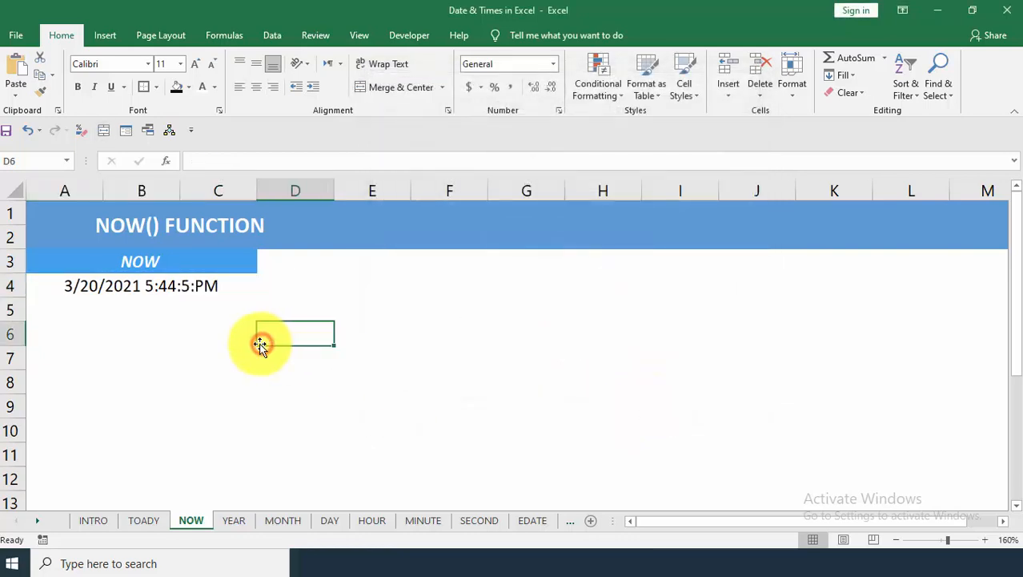
{"action": "left_click", "coordinate": [196, 290]}
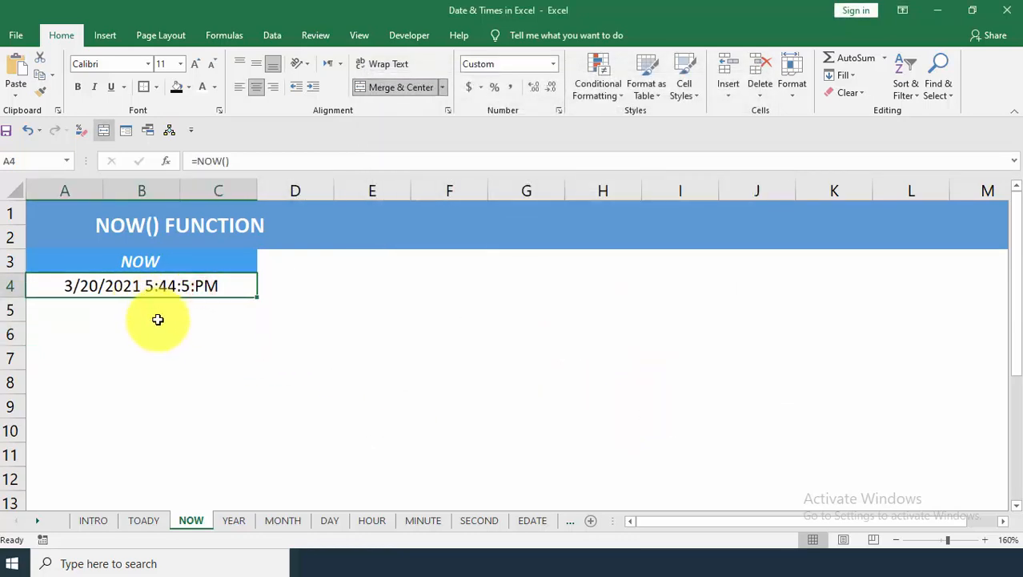
Switch to the YEAR sheet and enter the formula =YEAR(A5) in cell D5
{"action": "left_click", "coordinate": [234, 521]}
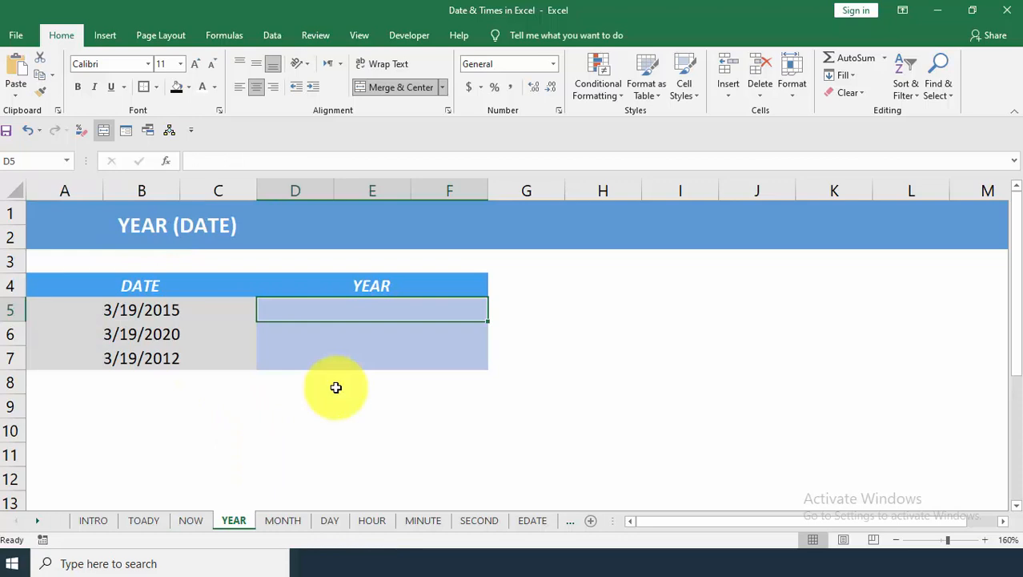
{"action": "type", "text": "="}
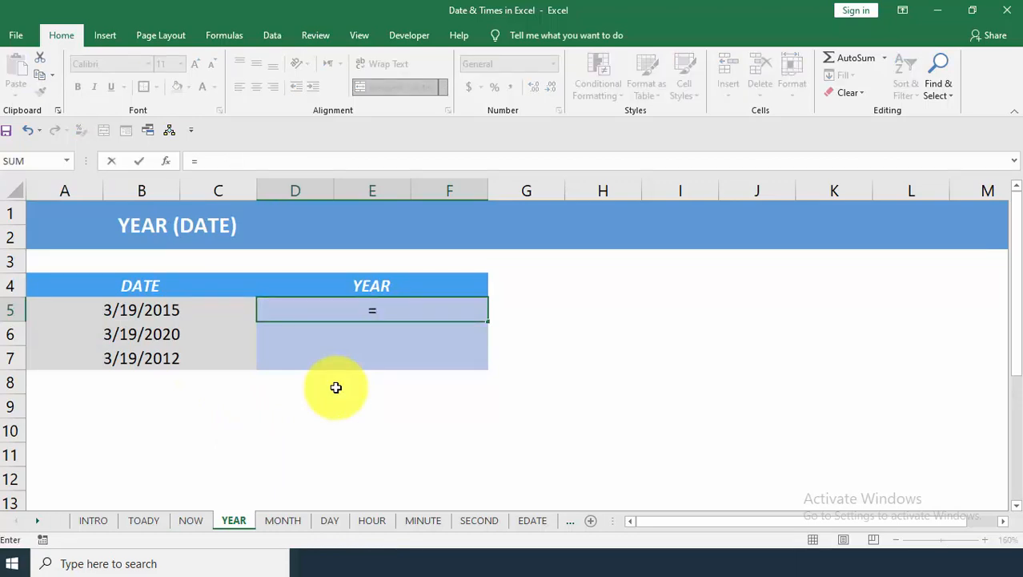
{"action": "type", "text": "yea"}
{"action": "key", "text": "Tab"}
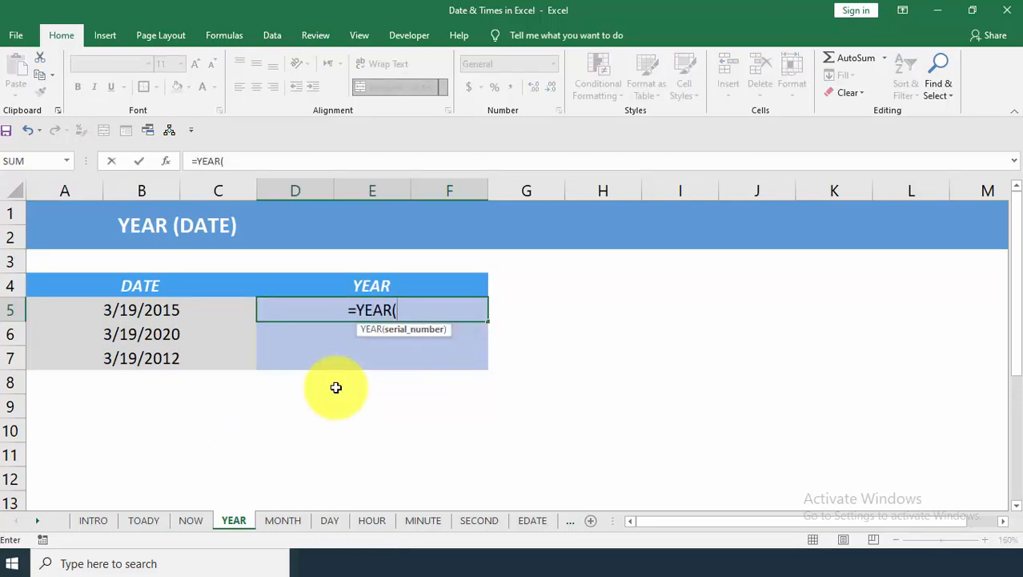
{"action": "left_click", "coordinate": [189, 311]}
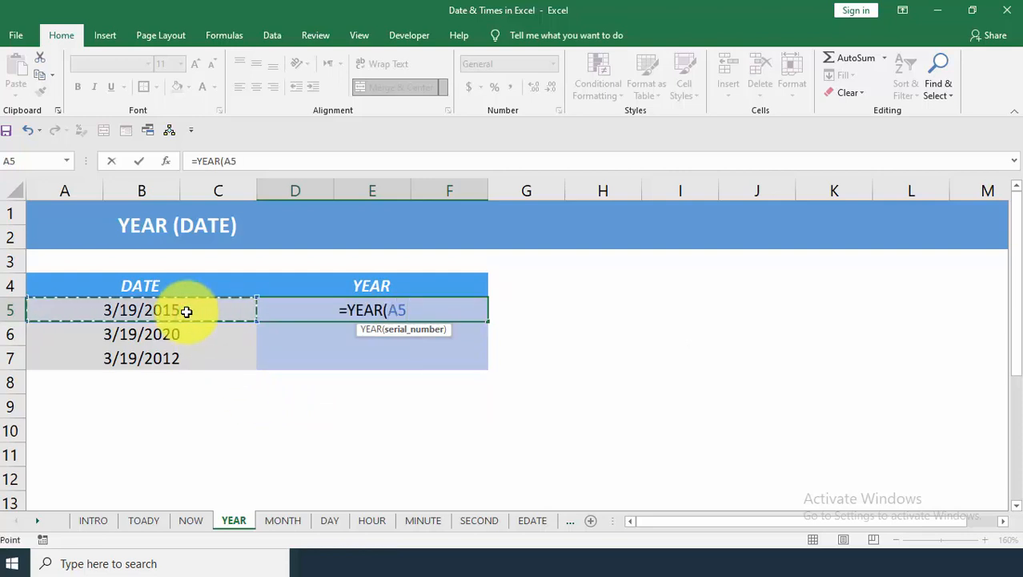
{"action": "type", "text": ")"}
{"action": "key", "text": "Return"}
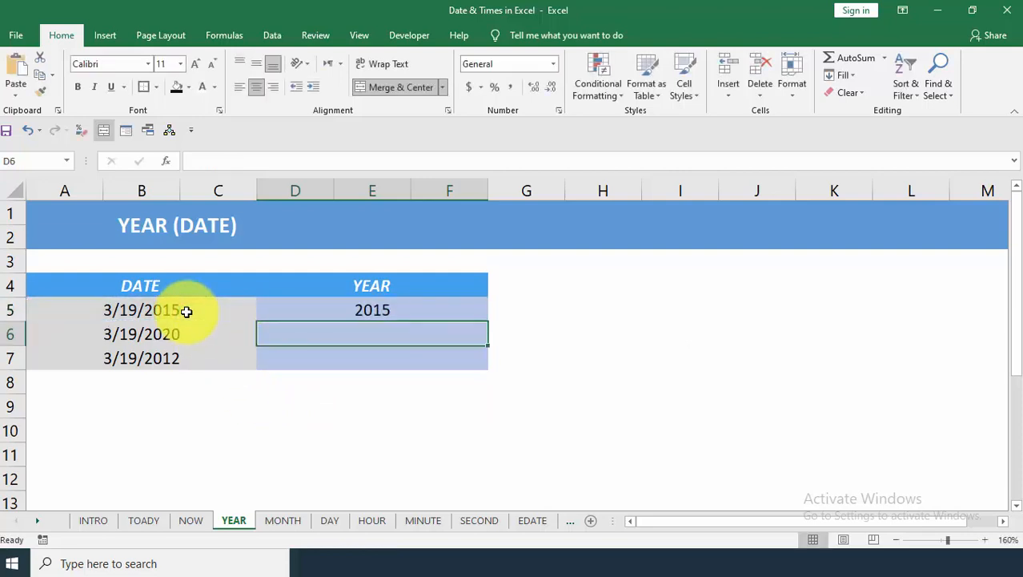
Fill the YEAR formula from D5 down to D7 and compare the results with the dates
{"action": "left_click", "coordinate": [362, 309]}
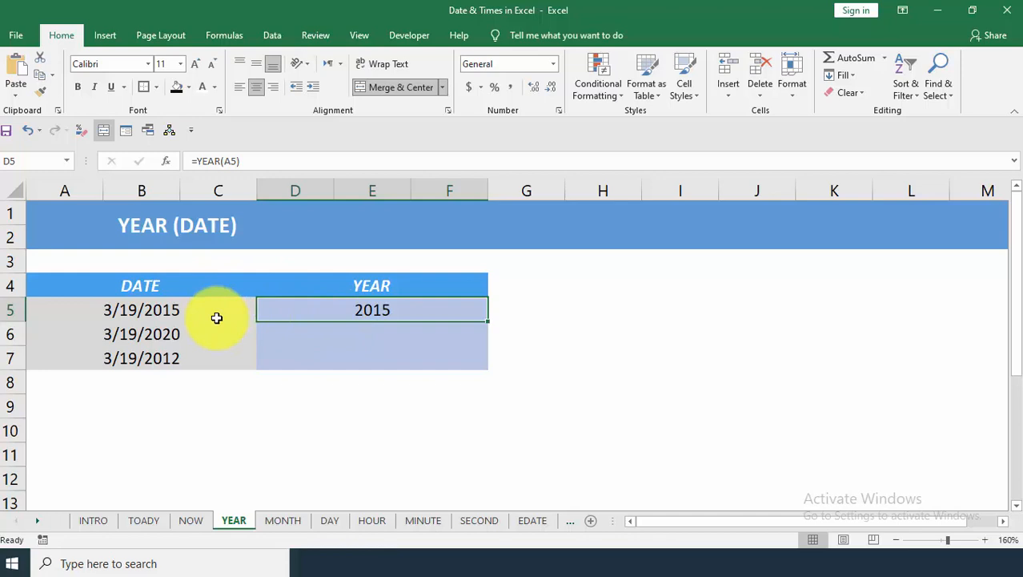
{"action": "double_click", "coordinate": [487, 318]}
{"action": "left_click", "coordinate": [407, 331]}
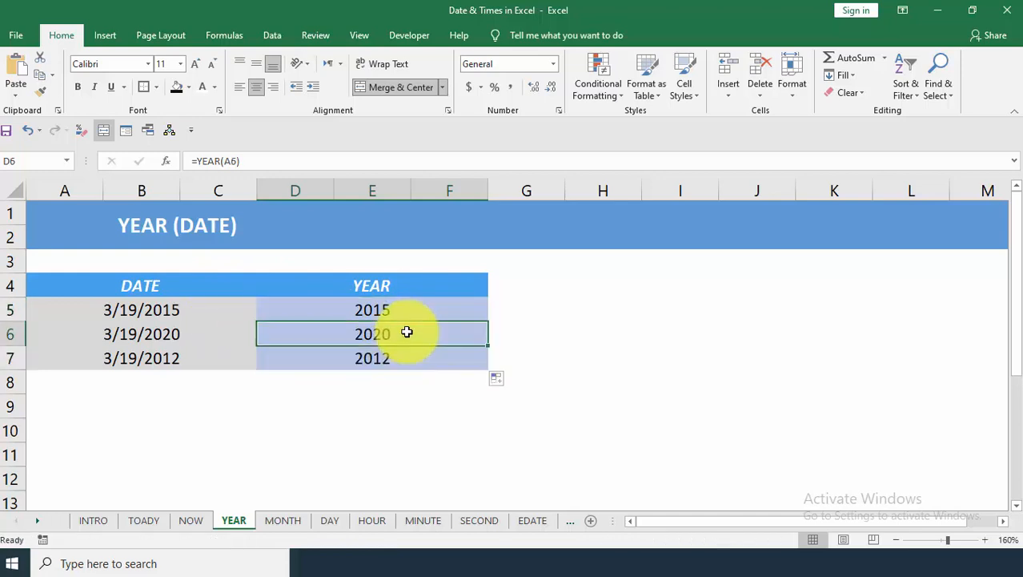
{"action": "left_click", "coordinate": [208, 332]}
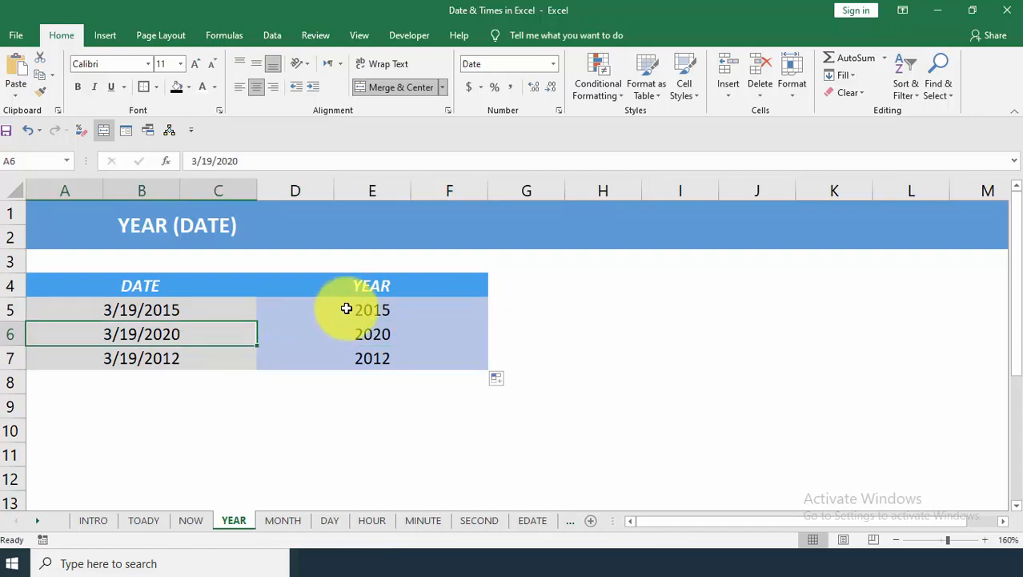
{"action": "left_click_drag", "start_coordinate": [346, 308], "coordinate": [343, 354]}
{"action": "left_click", "coordinate": [343, 391]}
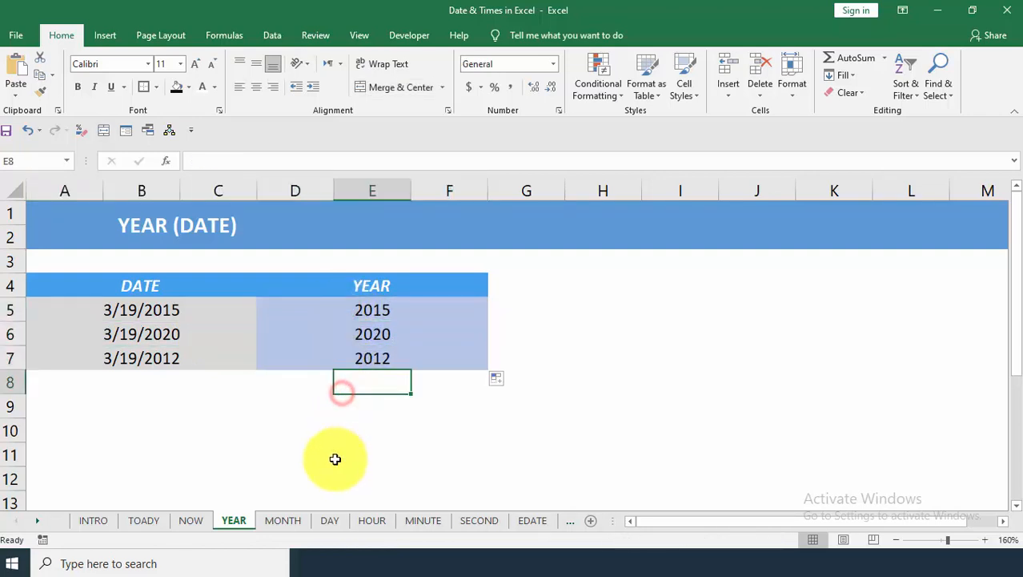
Switch to the MONTH sheet and enter the formula =MONTH(A5) in cell D5
{"action": "key", "text": "ctrl+Page_Down"}
{"action": "left_click", "coordinate": [362, 311]}
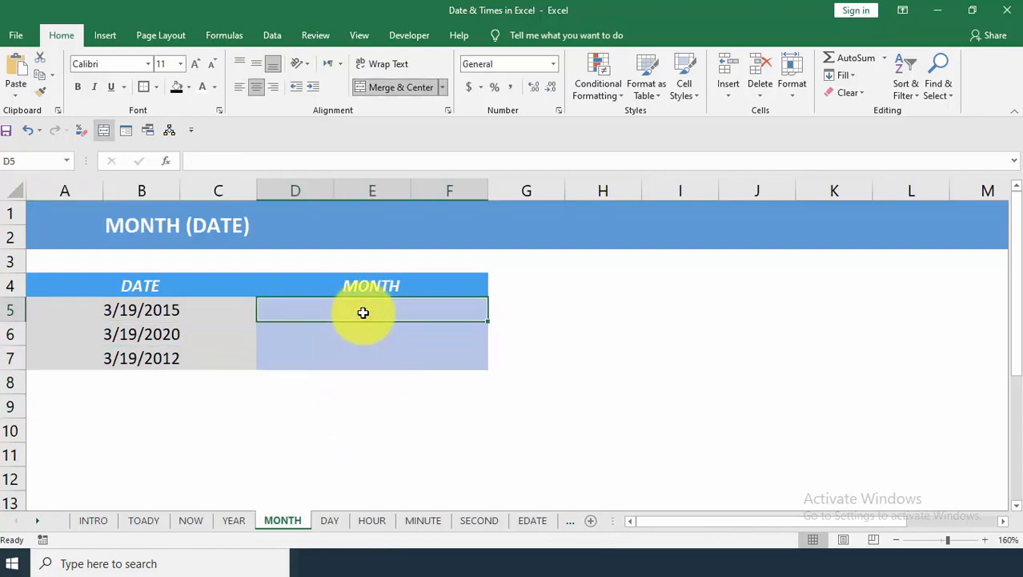
{"action": "type", "text": "=MONTH("}
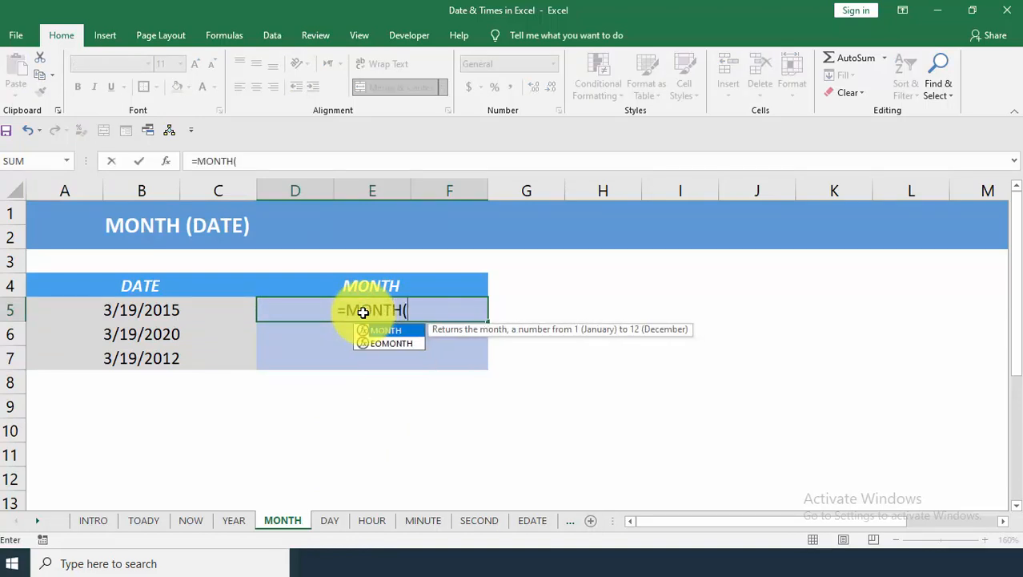
{"action": "left_click", "coordinate": [208, 308]}
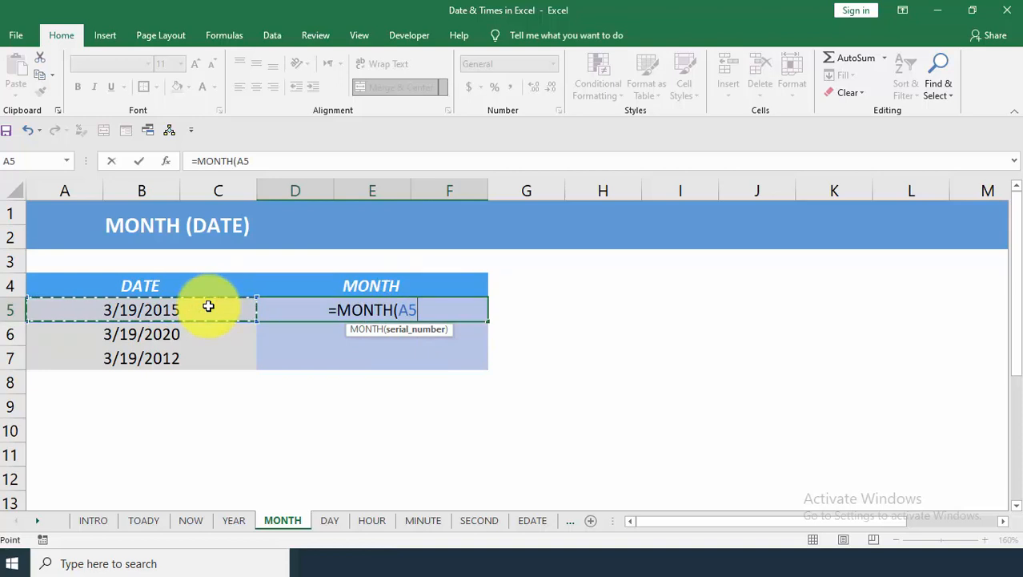
{"action": "type", "text": ")"}
{"action": "key", "text": "Return"}
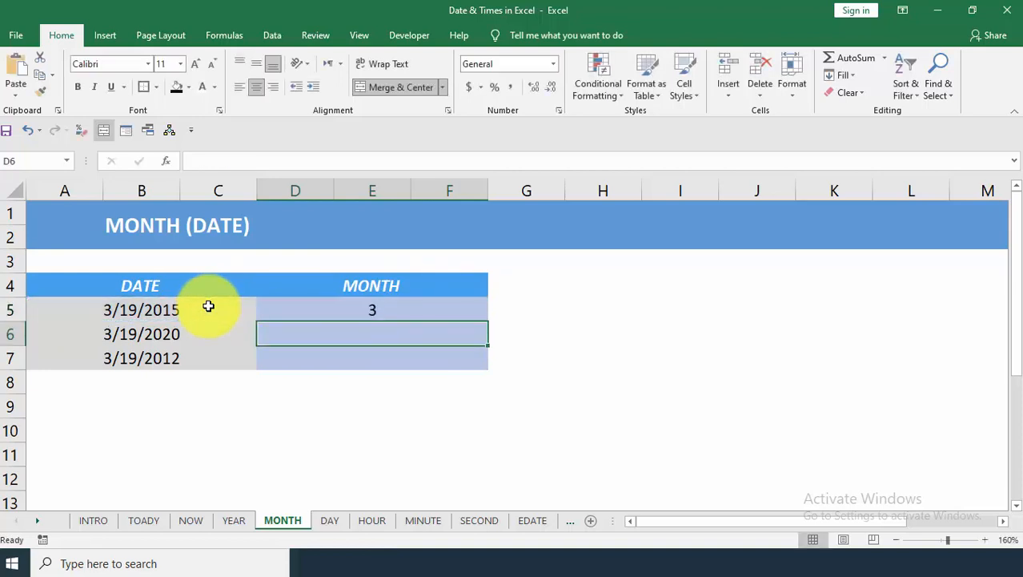
Fill the MONTH formula from D5 down to D7 and review the filled cells
{"action": "left_click", "coordinate": [332, 304]}
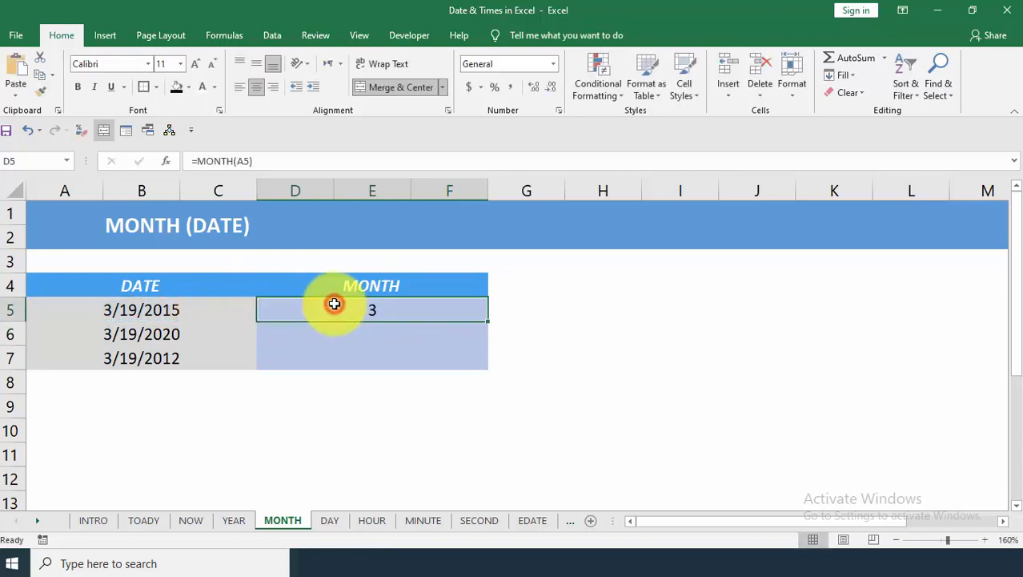
{"action": "double_click", "coordinate": [489, 326]}
{"action": "left_click", "coordinate": [404, 398]}
{"action": "left_click_drag", "start_coordinate": [344, 309], "coordinate": [377, 354]}
{"action": "left_click", "coordinate": [329, 389]}
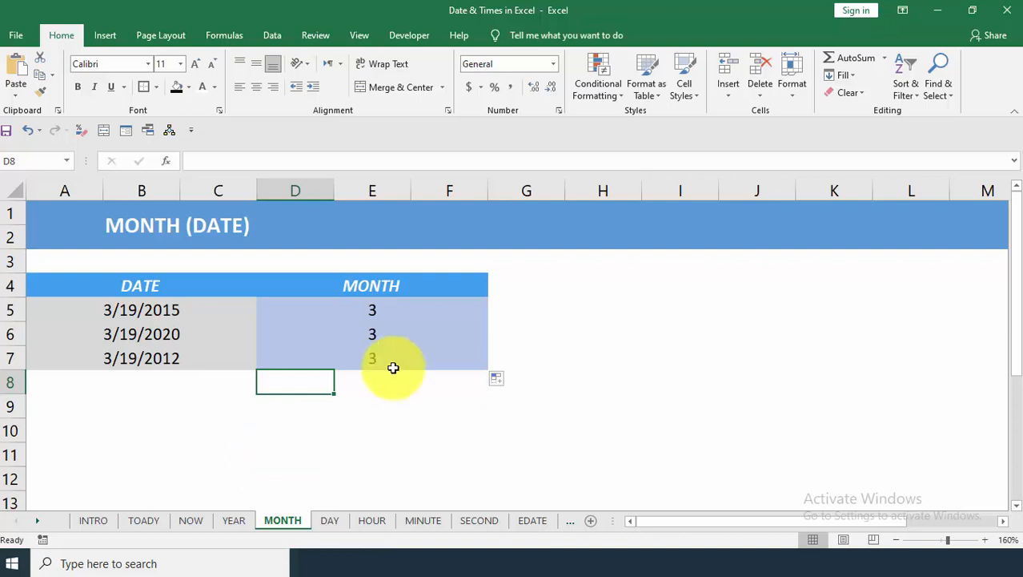
On the DAY sheet, enter the formula =DAY(A5) in cell D5 and fill it down to D7
{"action": "left_click", "coordinate": [331, 517]}
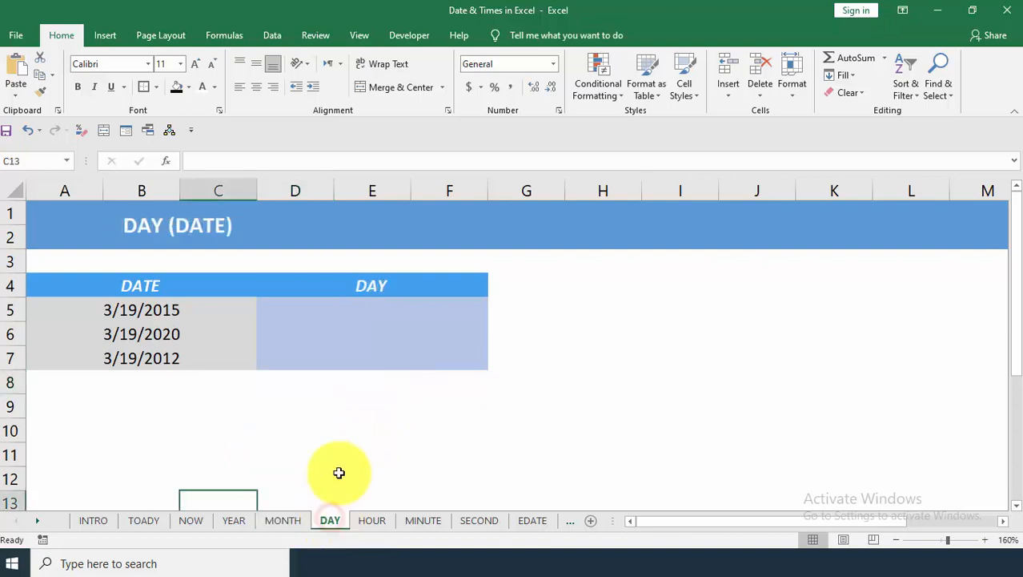
{"action": "left_click", "coordinate": [395, 309]}
{"action": "type", "text": "="}
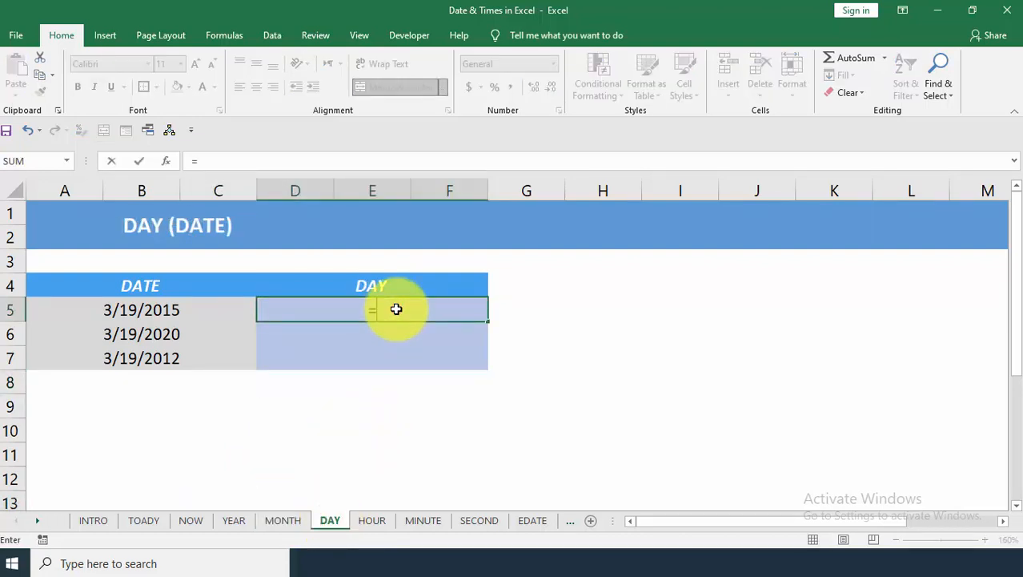
{"action": "type", "text": "day"}
{"action": "key", "text": "Tab"}
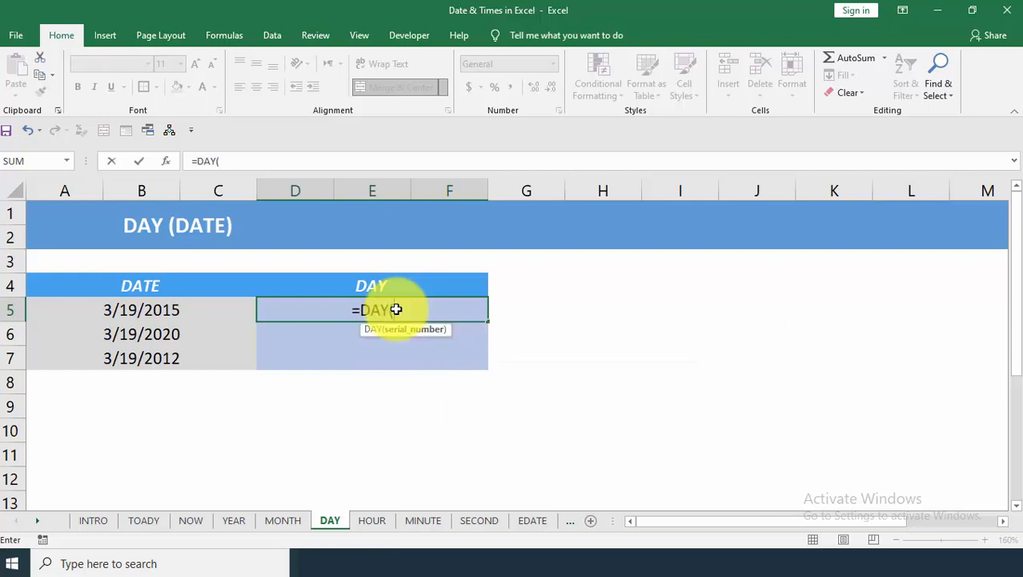
{"action": "left_click", "coordinate": [184, 312]}
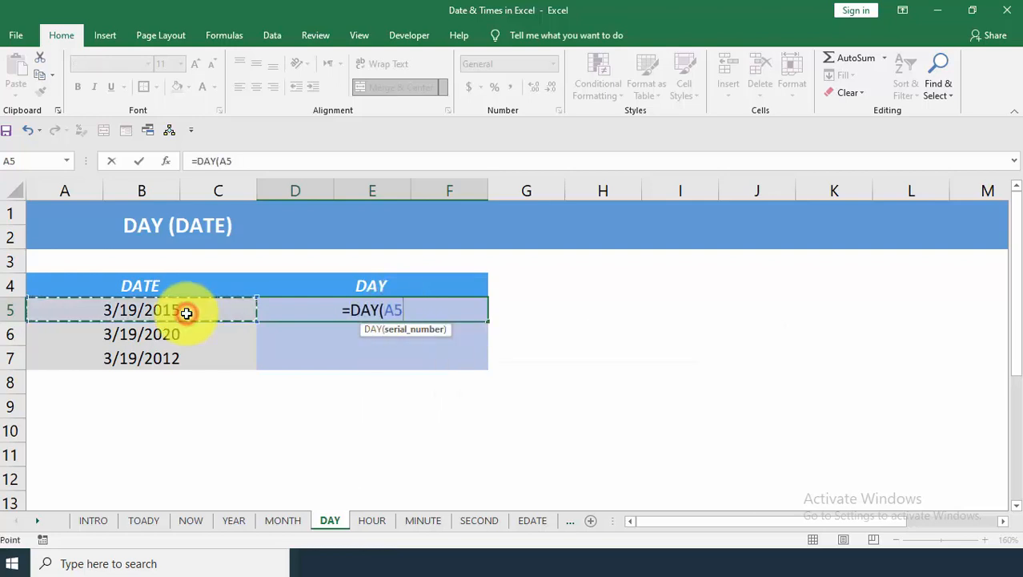
{"action": "type", "text": ")"}
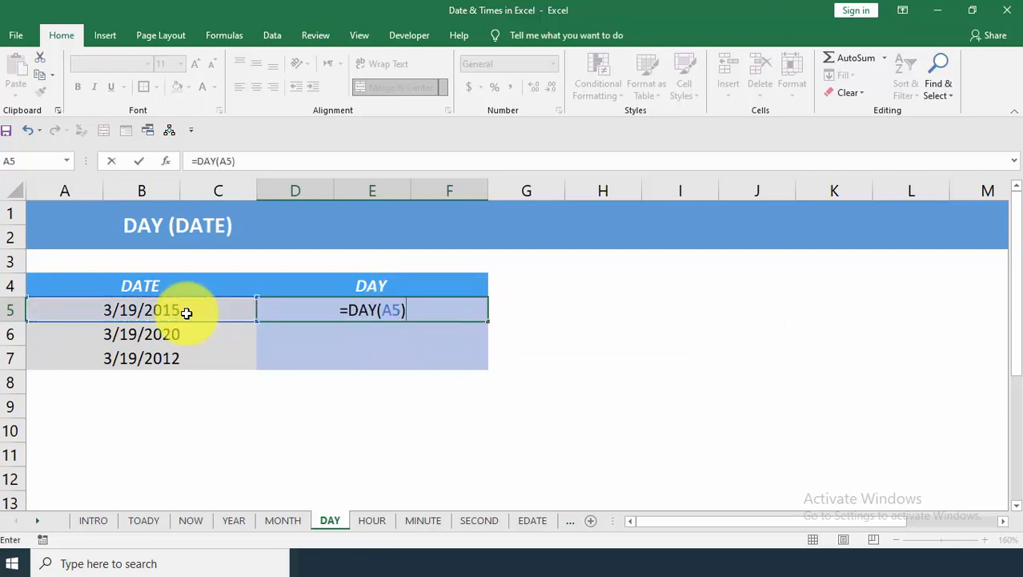
{"action": "key", "text": "Return"}
{"action": "left_click", "coordinate": [343, 305]}
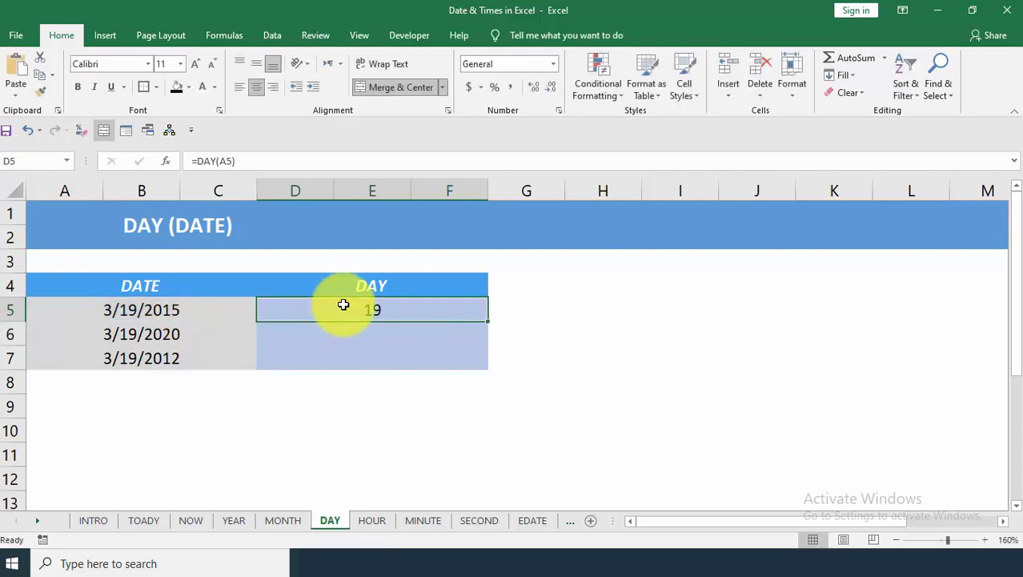
{"action": "double_click", "coordinate": [487, 322]}
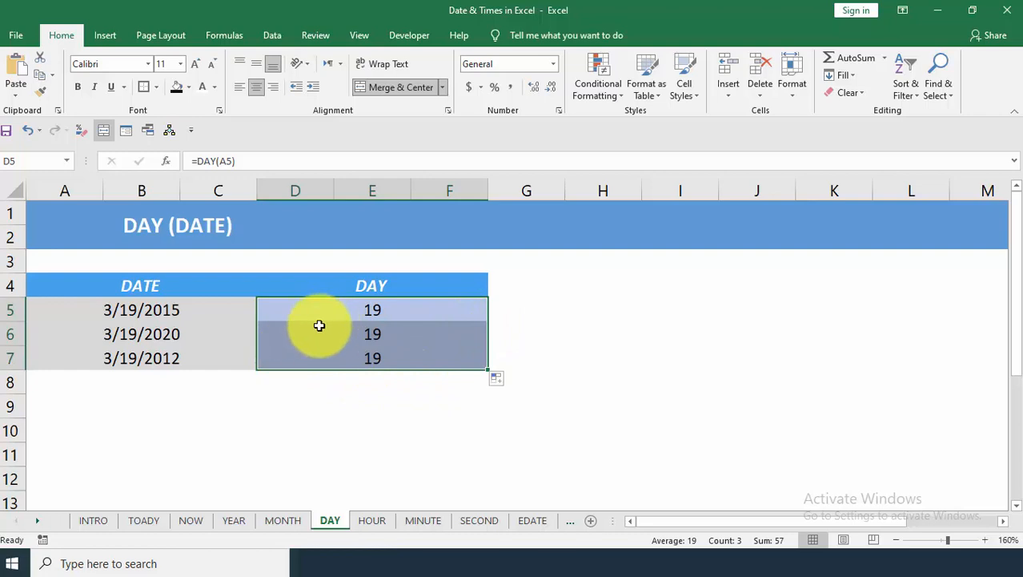
Change the date in cell A6 to 3/2/2020 and check the DAY formula in D6
{"action": "left_click", "coordinate": [193, 331]}
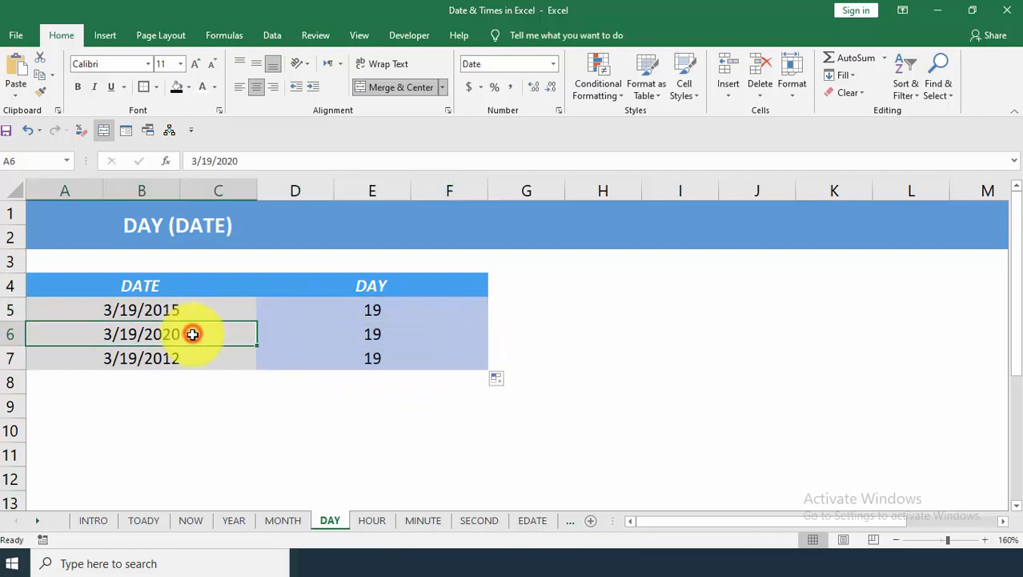
{"action": "double_click", "coordinate": [132, 336]}
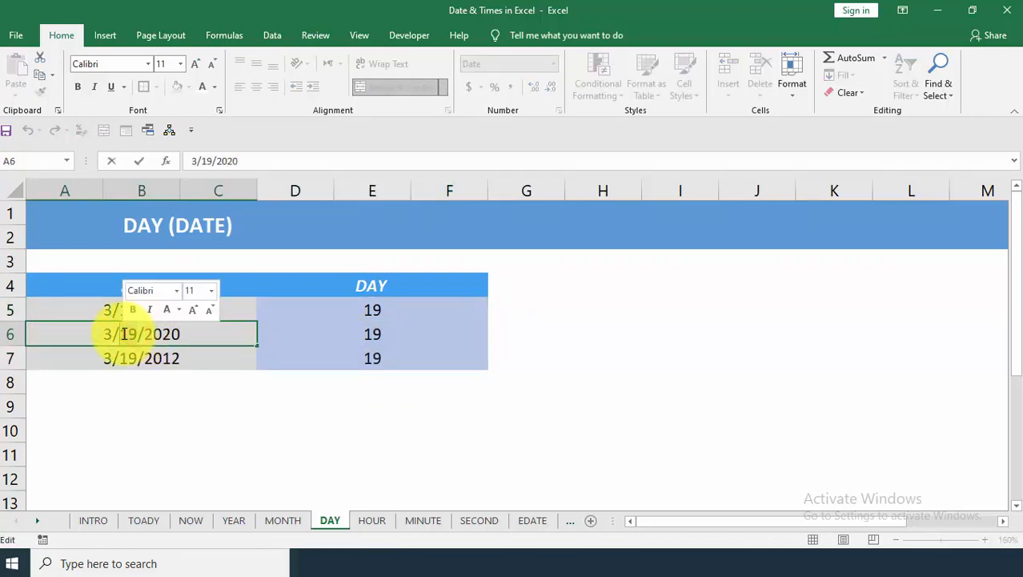
{"action": "key", "text": "Delete"}
{"action": "key", "text": "Delete"}
{"action": "type", "text": "2"}
{"action": "key", "text": "Return"}
{"action": "left_click", "coordinate": [411, 332]}
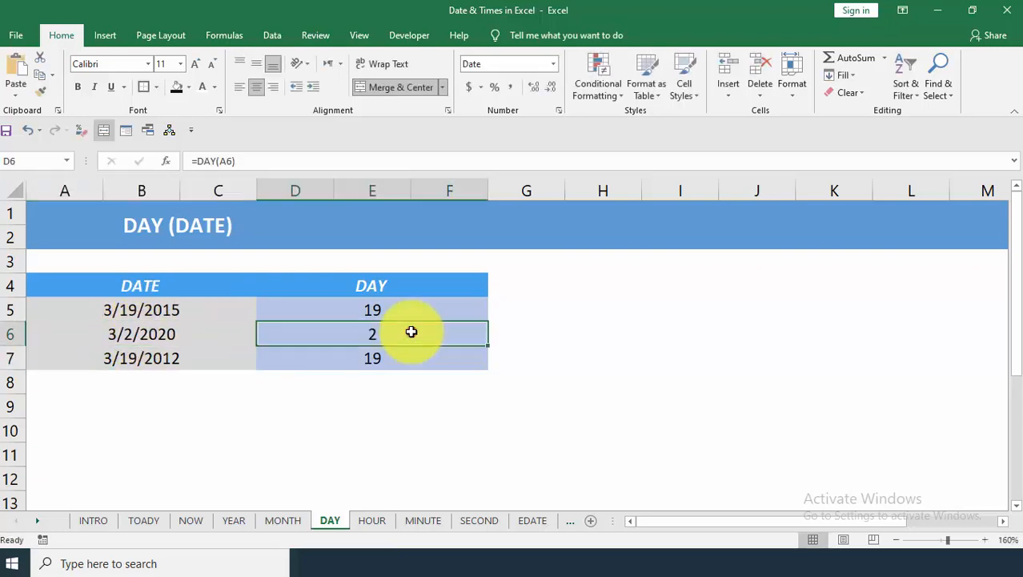
{"action": "left_click", "coordinate": [336, 392]}
{"action": "left_click", "coordinate": [116, 334]}
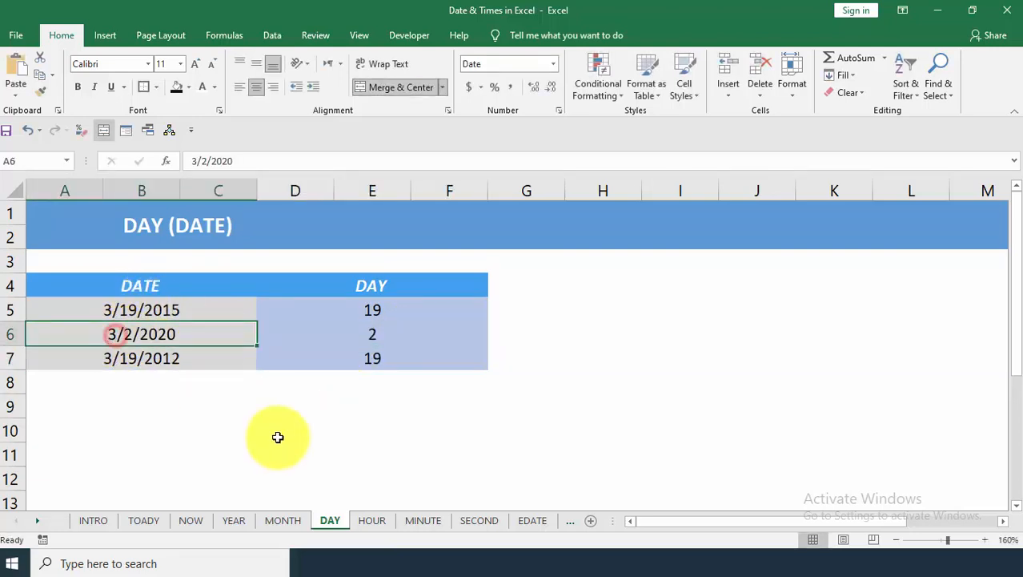
Enter the date-order note "Year : Month : Days" in cell D9 of the DAY sheet
{"action": "left_click", "coordinate": [321, 395]}
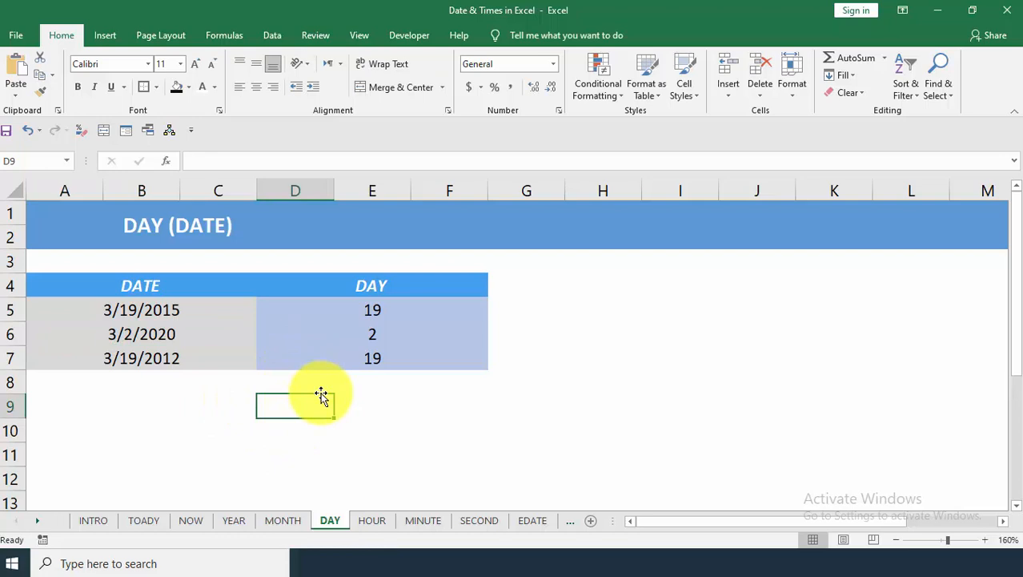
{"action": "type", "text": "Yer"}
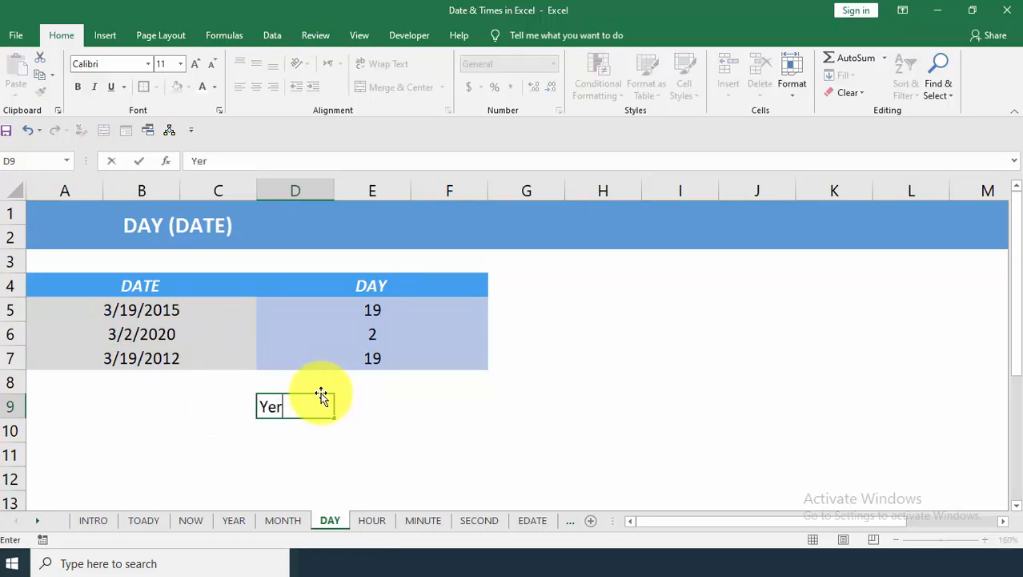
{"action": "key", "text": "BackSpace"}
{"action": "type", "text": "ar : MOnth"}
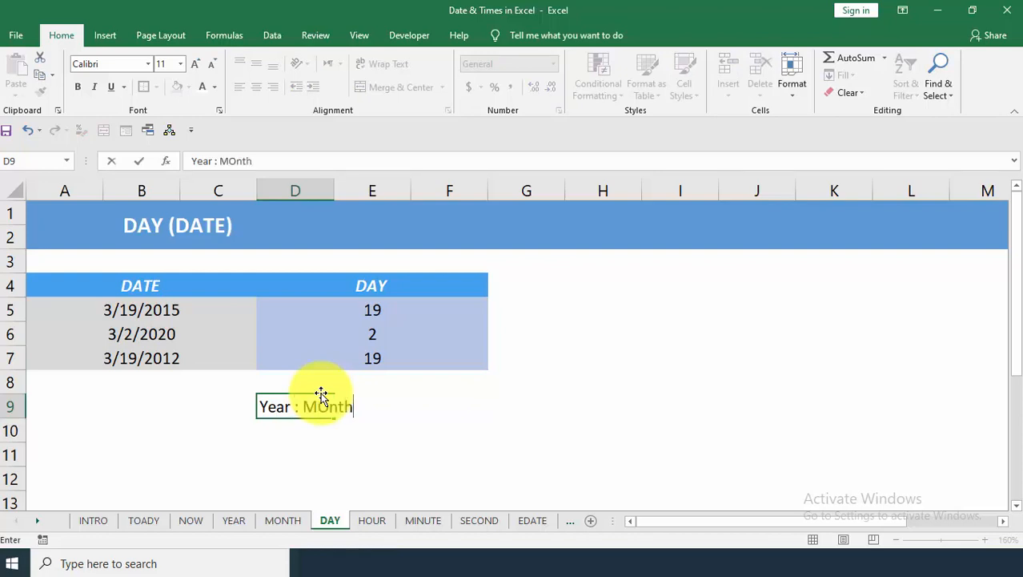
{"action": "key", "text": "BackSpace"}
{"action": "key", "text": "BackSpace"}
{"action": "key", "text": "BackSpace"}
{"action": "key", "text": "BackSpace"}
{"action": "type", "text": "onth : Days"}
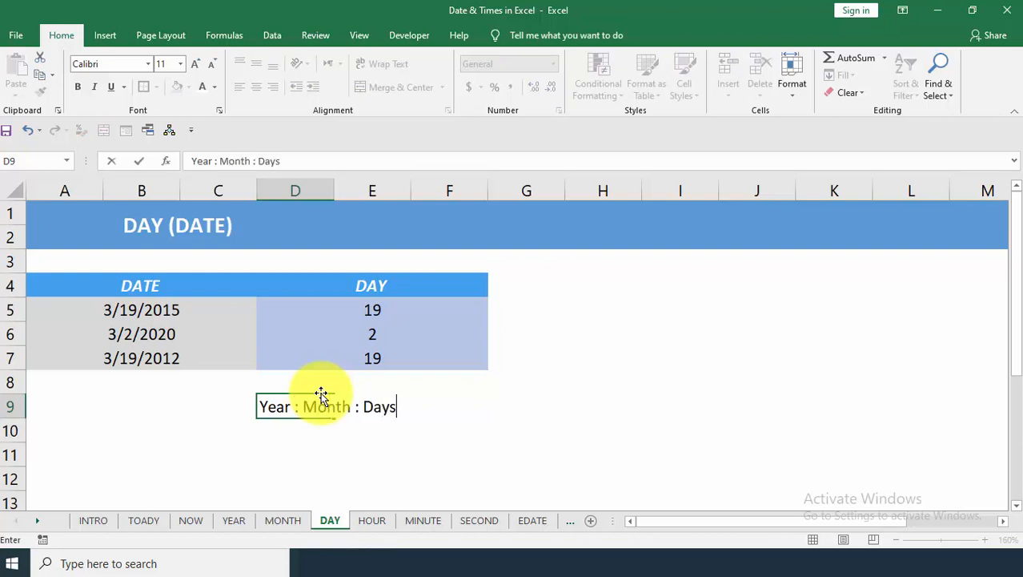
{"action": "key", "text": "Return"}
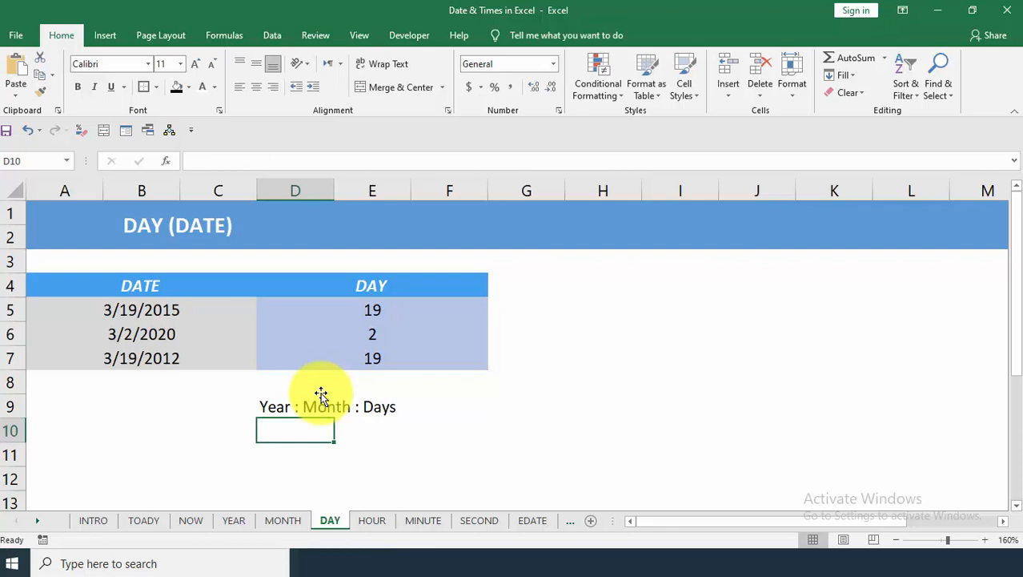
Enter a second date-order note, "Month : Day : Year", in cell D10
{"action": "type", "text": "Da"}
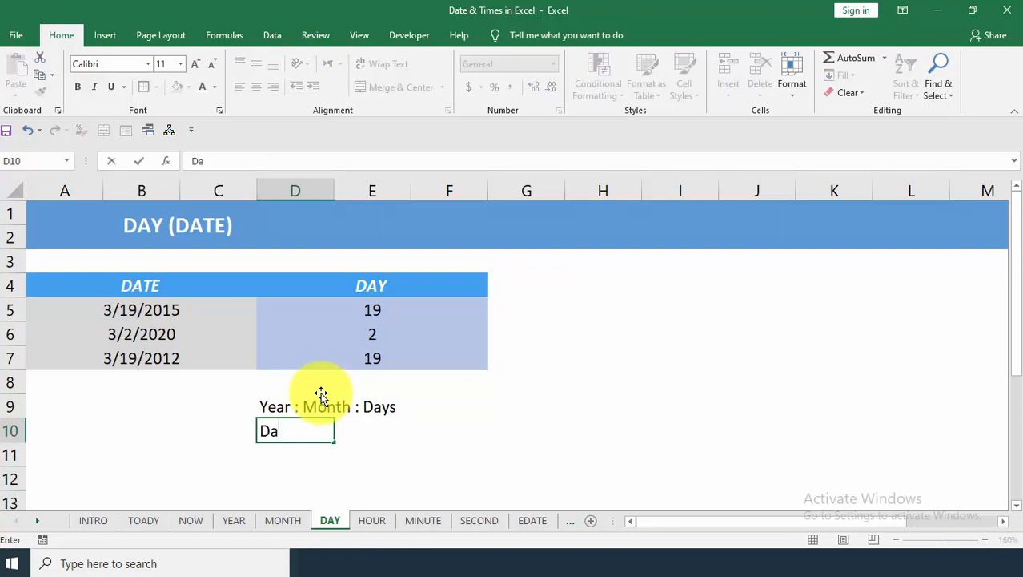
{"action": "key", "text": "BackSpace"}
{"action": "key", "text": "BackSpace"}
{"action": "type", "text": "Month "}
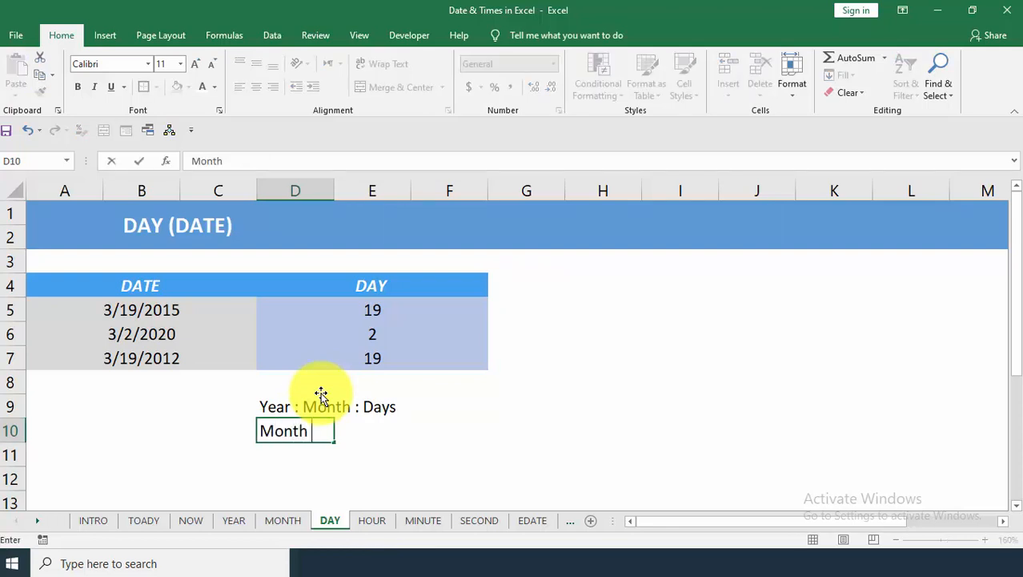
{"action": "type", "text": ": Day : "}
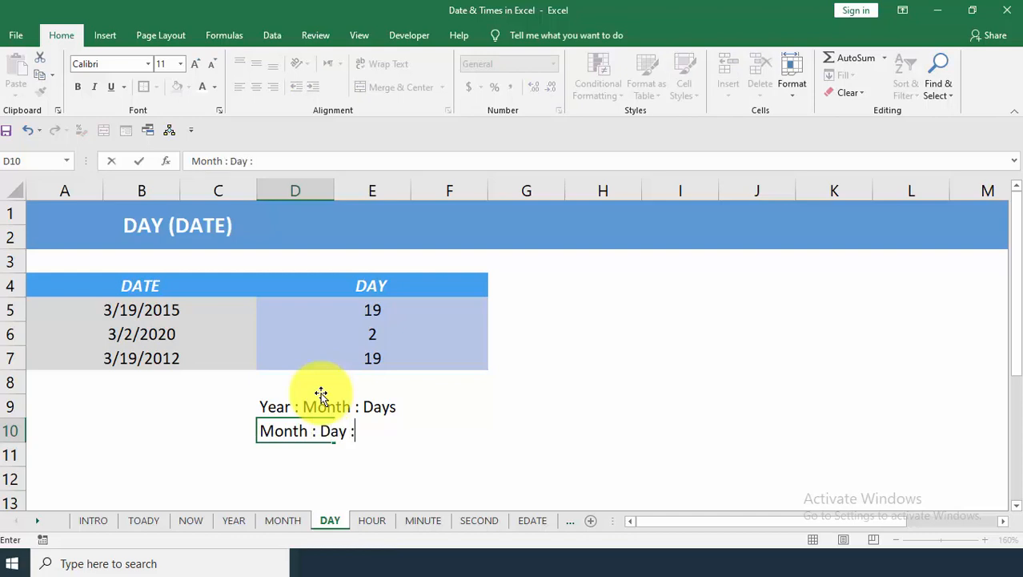
{"action": "type", "text": "Year"}
{"action": "key", "text": "Return"}
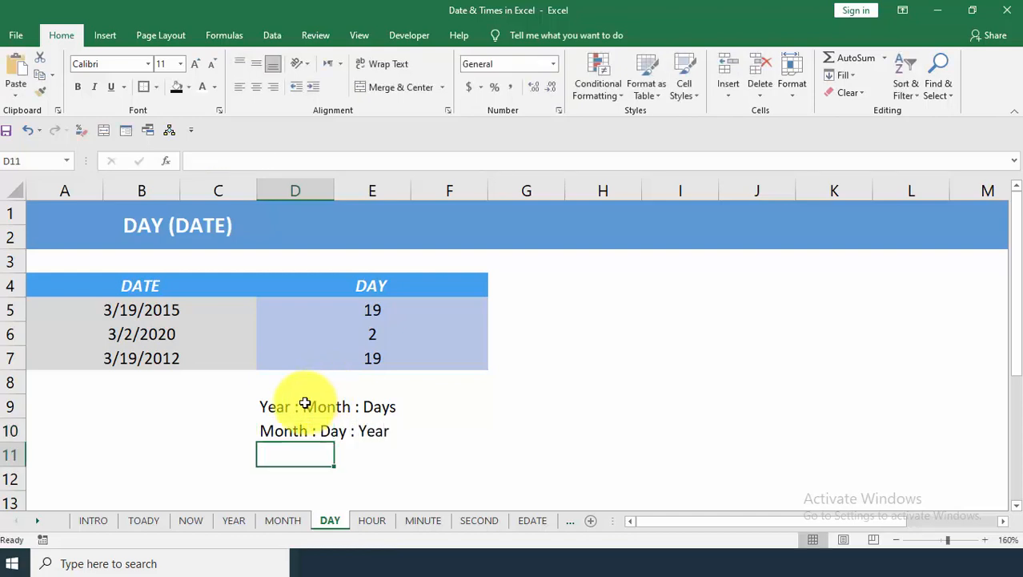
Compare the date-order notes in rows 9 and 10, and delete the one in D10
{"action": "left_click", "coordinate": [263, 434]}
{"action": "left_click", "coordinate": [11, 431]}
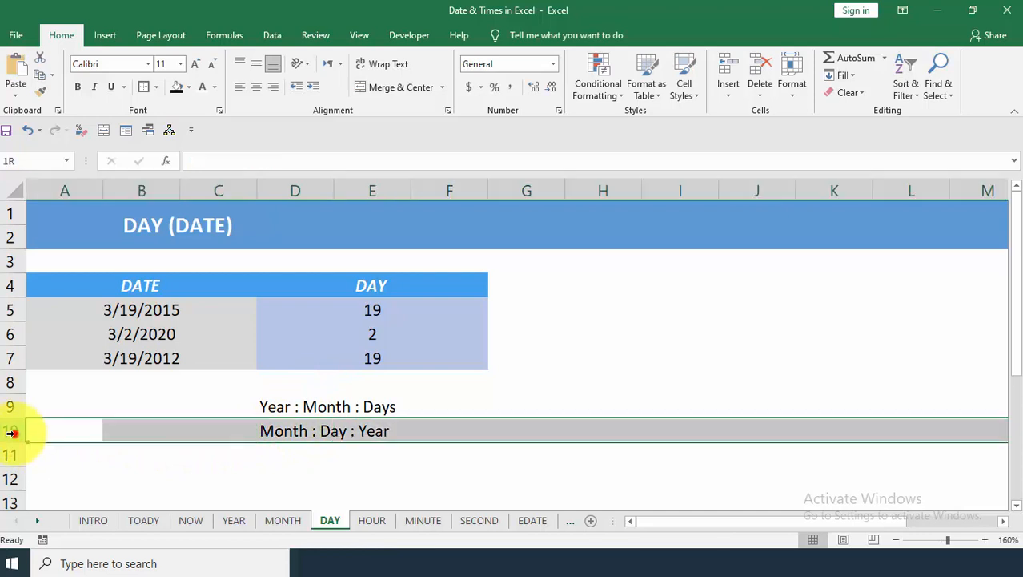
{"action": "left_click", "coordinate": [183, 404]}
{"action": "left_click", "coordinate": [9, 406]}
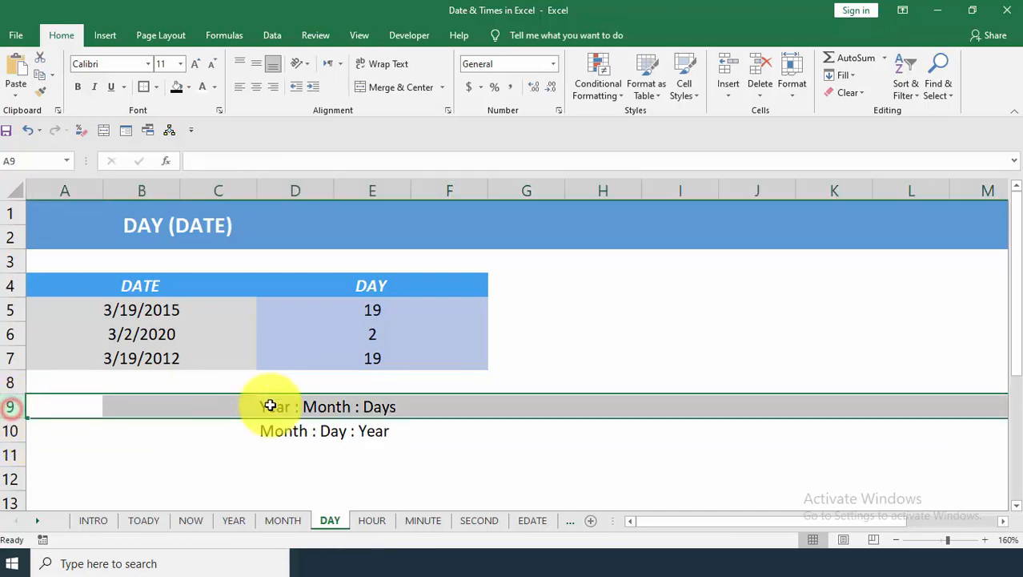
{"action": "left_click_drag", "start_coordinate": [292, 437], "coordinate": [368, 437]}
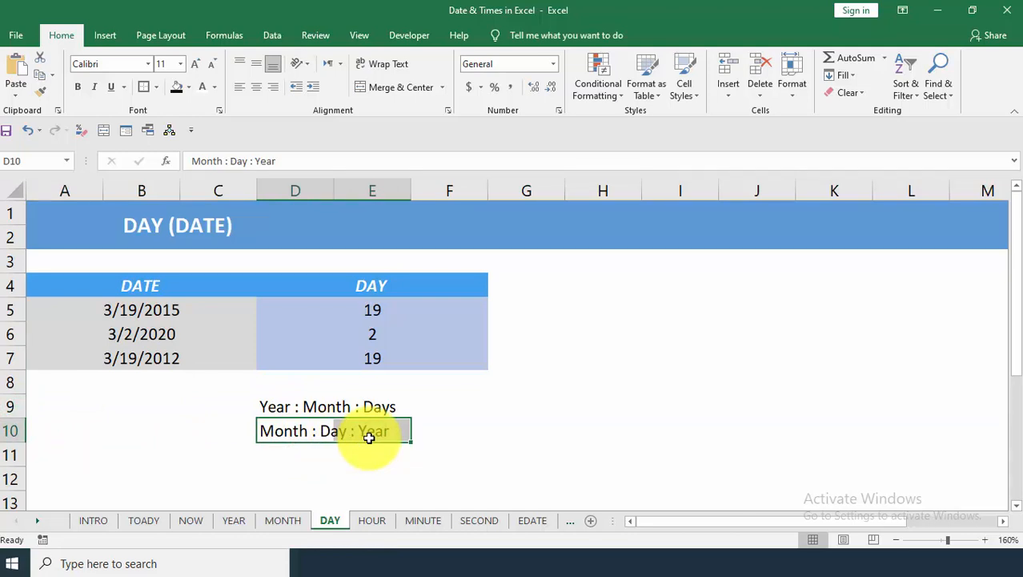
{"action": "key", "text": "Delete"}
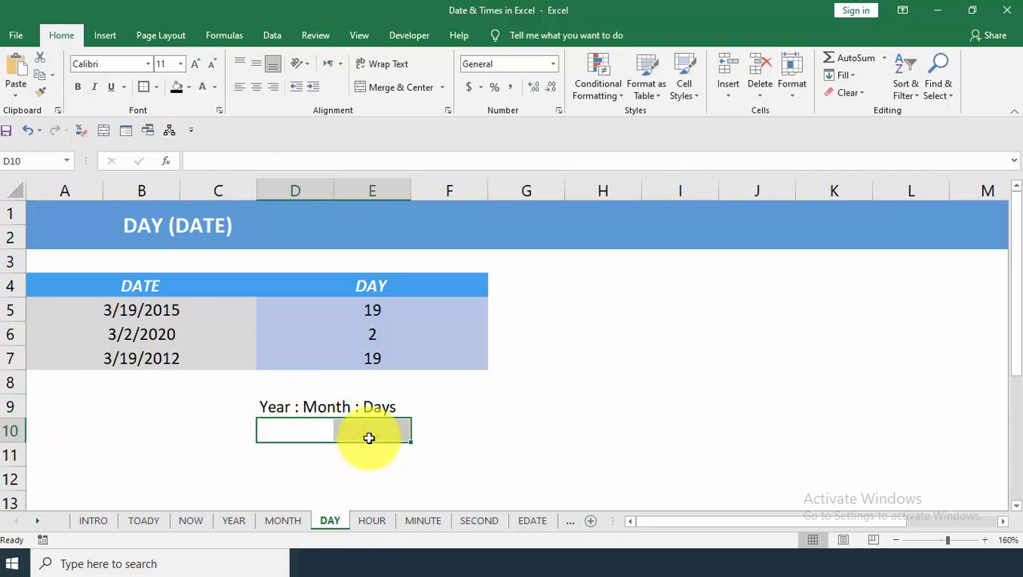
{"action": "left_click", "coordinate": [351, 410]}
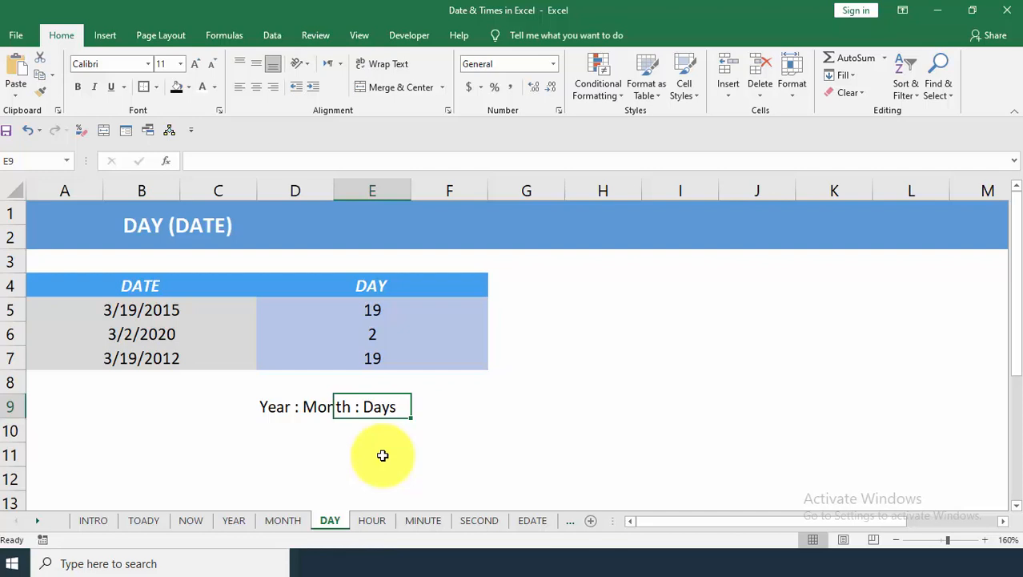
Enter =HOUR(A5) in cell D5 of the HOUR sheet and fill the formula down to D7
{"action": "key", "text": "ctrl+Page_Down"}
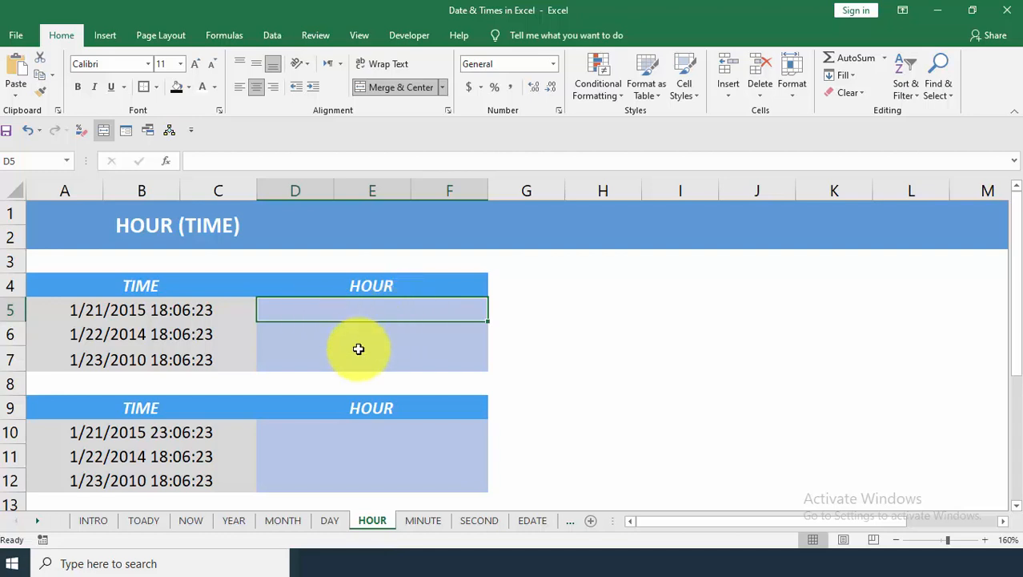
{"action": "type", "text": "=jp"}
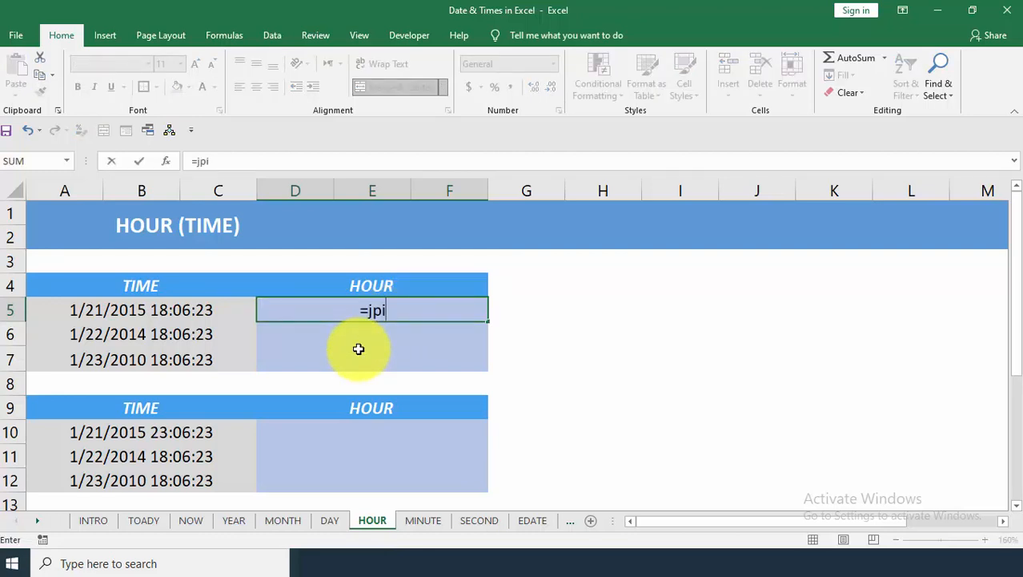
{"action": "key", "text": "BackSpace"}
{"action": "type", "text": "hour"}
{"action": "key", "text": "Tab"}
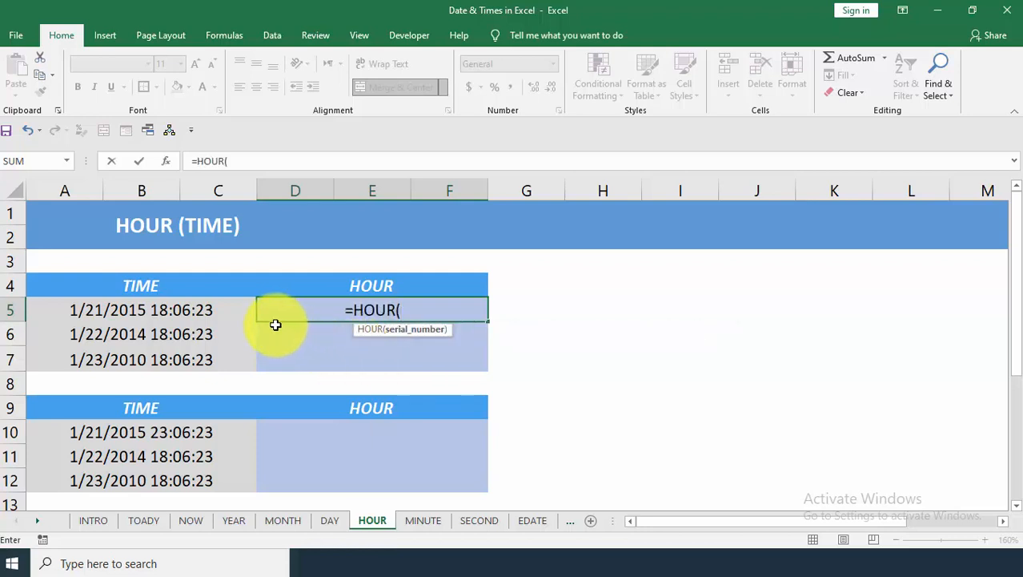
{"action": "left_click", "coordinate": [210, 310]}
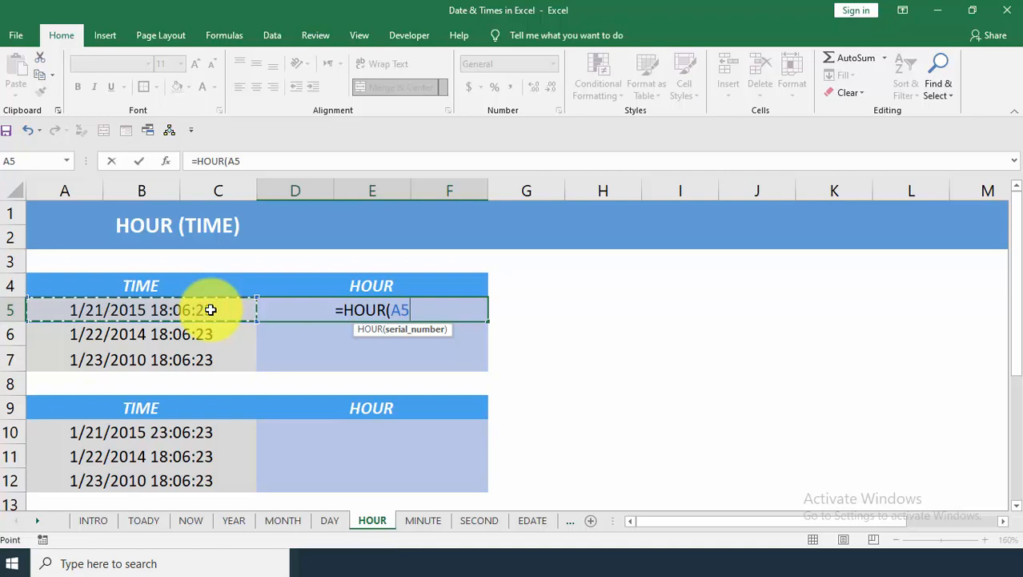
{"action": "type", "text": ")"}
{"action": "key", "text": "Return"}
{"action": "left_click", "coordinate": [423, 307]}
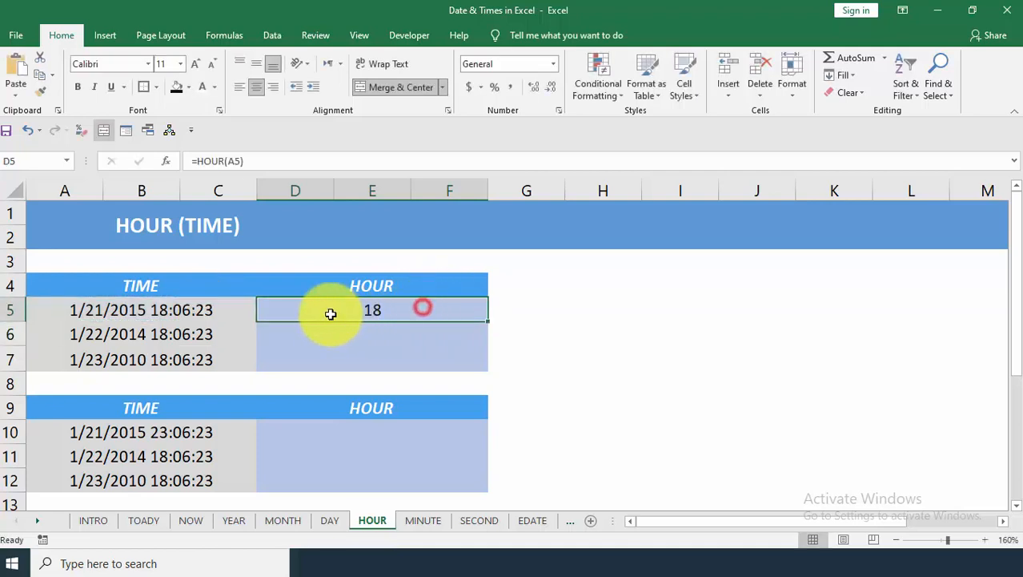
{"action": "double_click", "coordinate": [486, 320]}
Inspect the full date and time stored in cell A5 and compare it with the HOUR formula in D5
{"action": "left_click", "coordinate": [193, 311]}
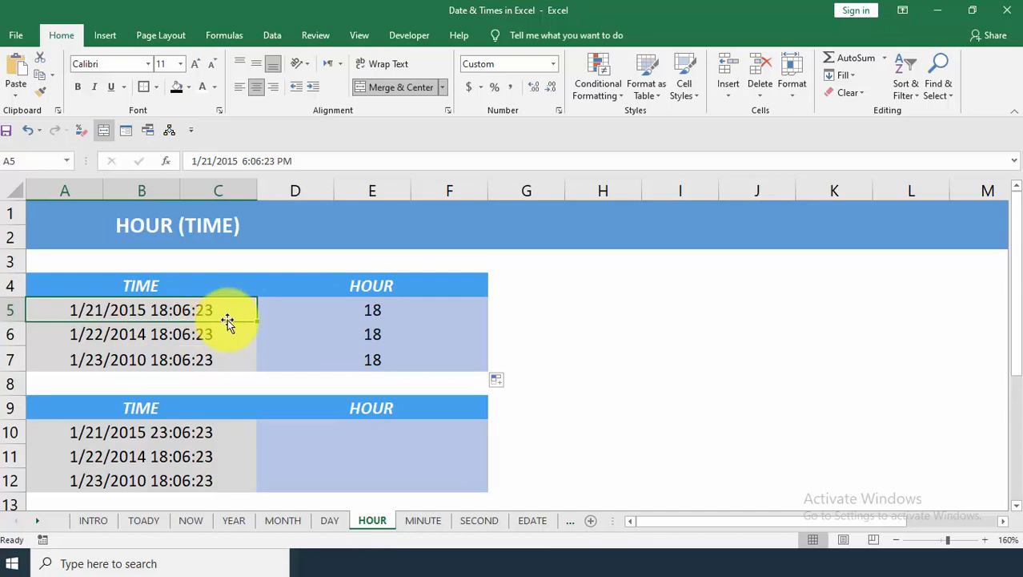
{"action": "left_click", "coordinate": [255, 161]}
{"action": "left_click", "coordinate": [255, 161]}
{"action": "left_click_drag", "start_coordinate": [254, 161], "coordinate": [292, 160]}
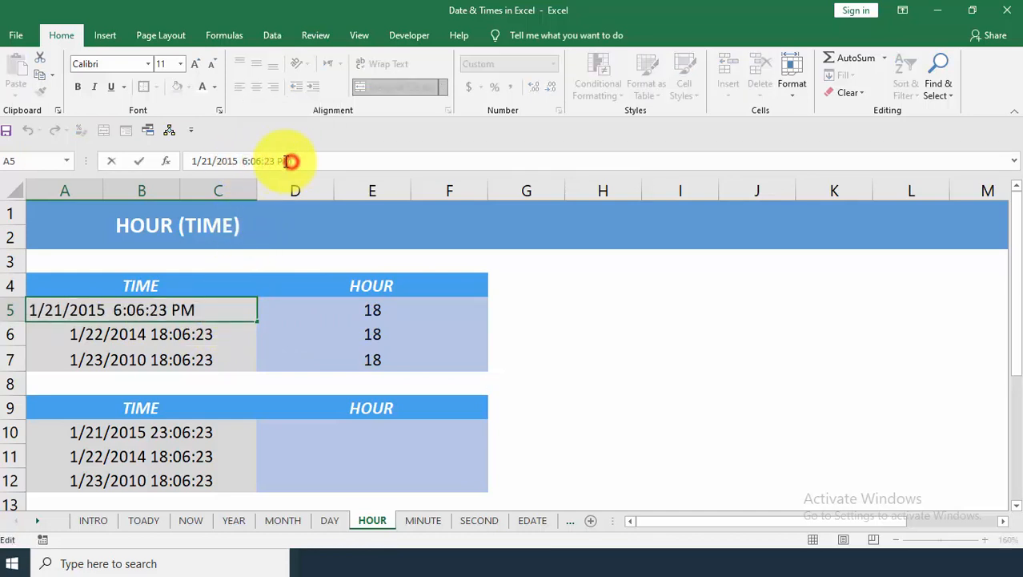
{"action": "left_click", "coordinate": [188, 333]}
{"action": "left_click", "coordinate": [328, 304]}
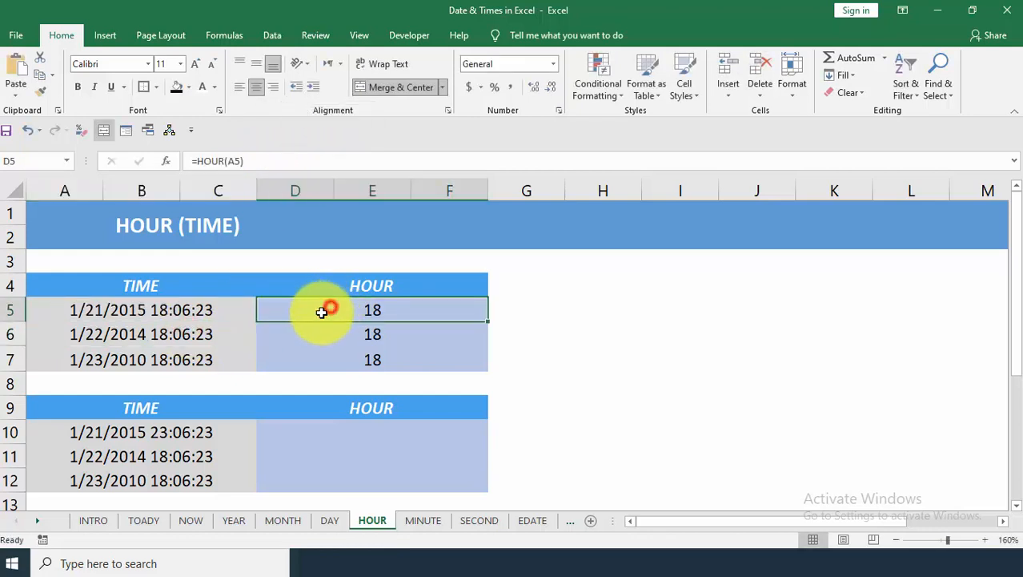
{"action": "left_click", "coordinate": [180, 308]}
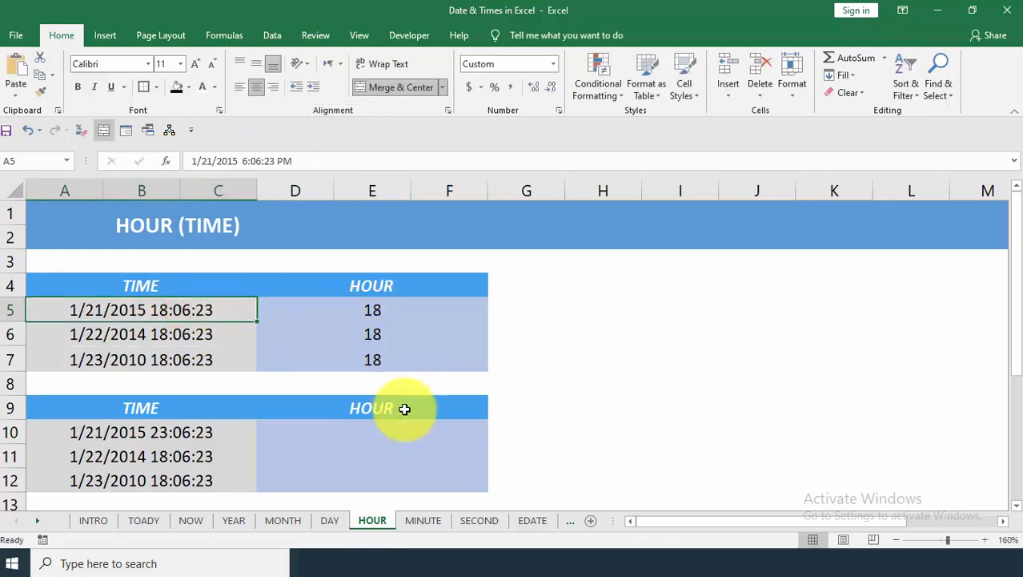
Enter =MINUTE(A5) in cell D5 of the MINUTE sheet and fill the formula down to D7
{"action": "key", "text": "ctrl+Page_Down"}
{"action": "left_click", "coordinate": [419, 315]}
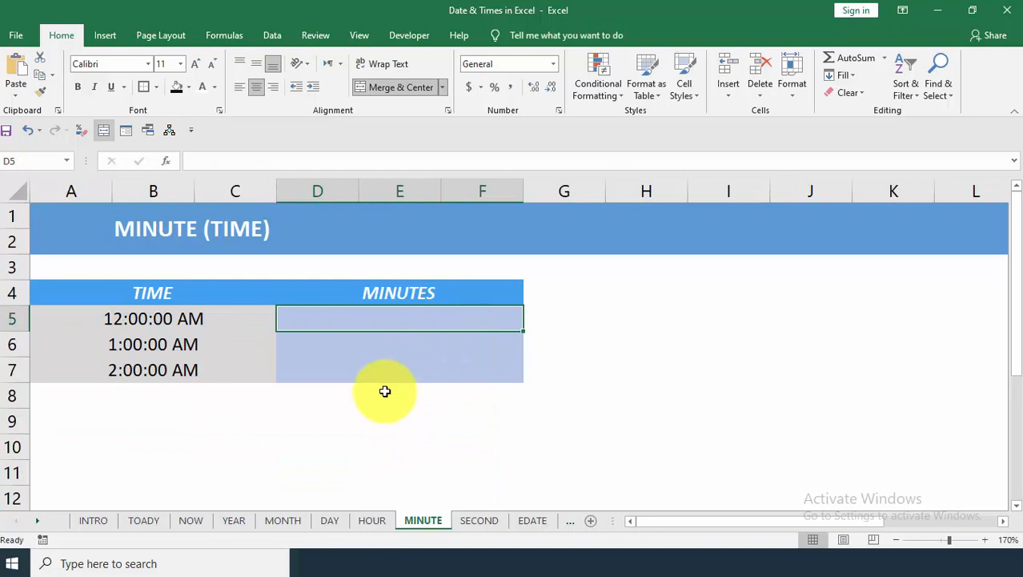
{"action": "type", "text": "=mou"}
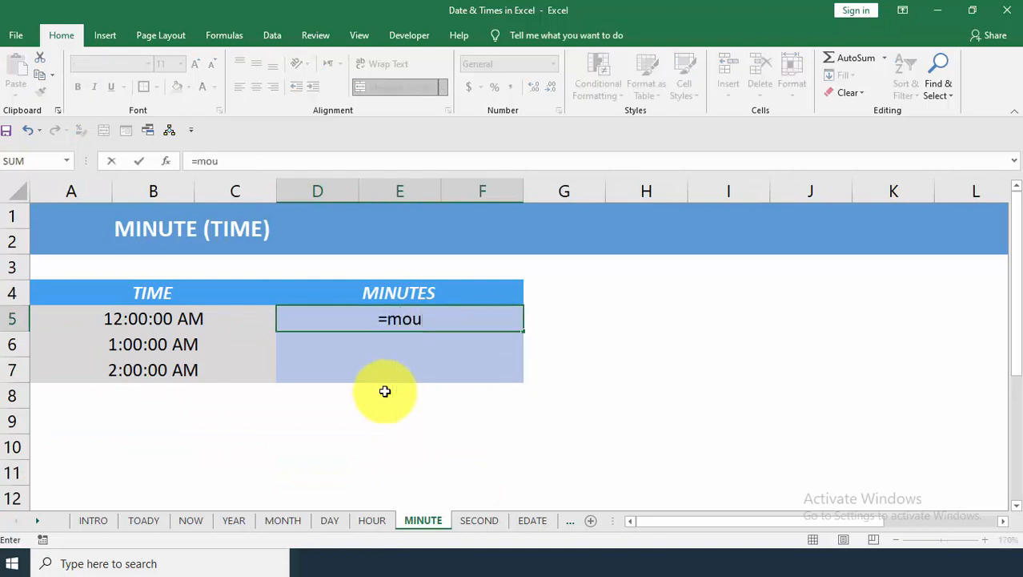
{"action": "key", "text": "BackSpace"}
{"action": "key", "text": "BackSpace"}
{"action": "type", "text": "intu"}
{"action": "key", "text": "BackSpace"}
{"action": "key", "text": "BackSpace"}
{"action": "key", "text": "BackSpace"}
{"action": "key", "text": "BackSpace"}
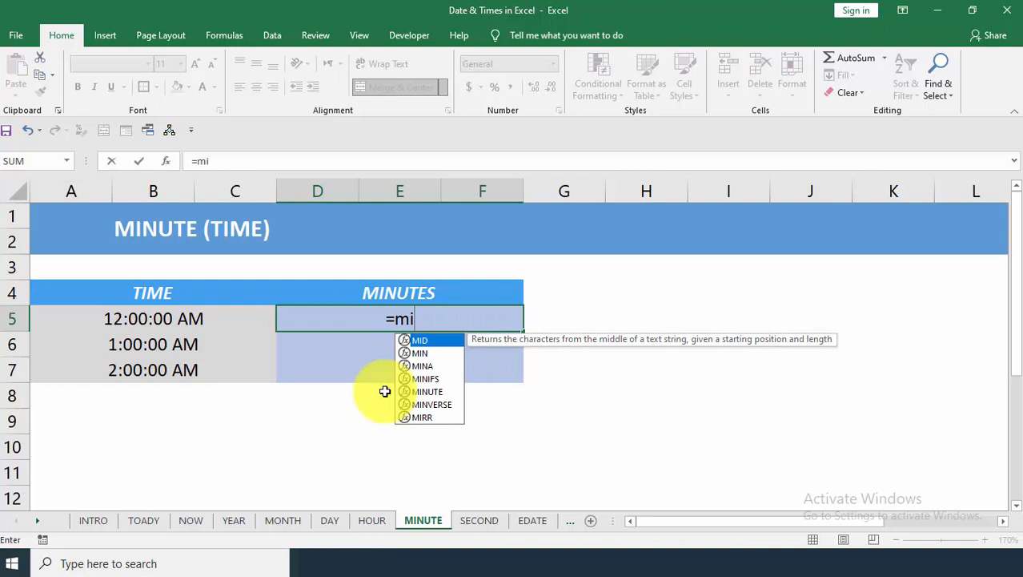
{"action": "left_click", "coordinate": [385, 391]}
{"action": "double_click", "coordinate": [386, 391]}
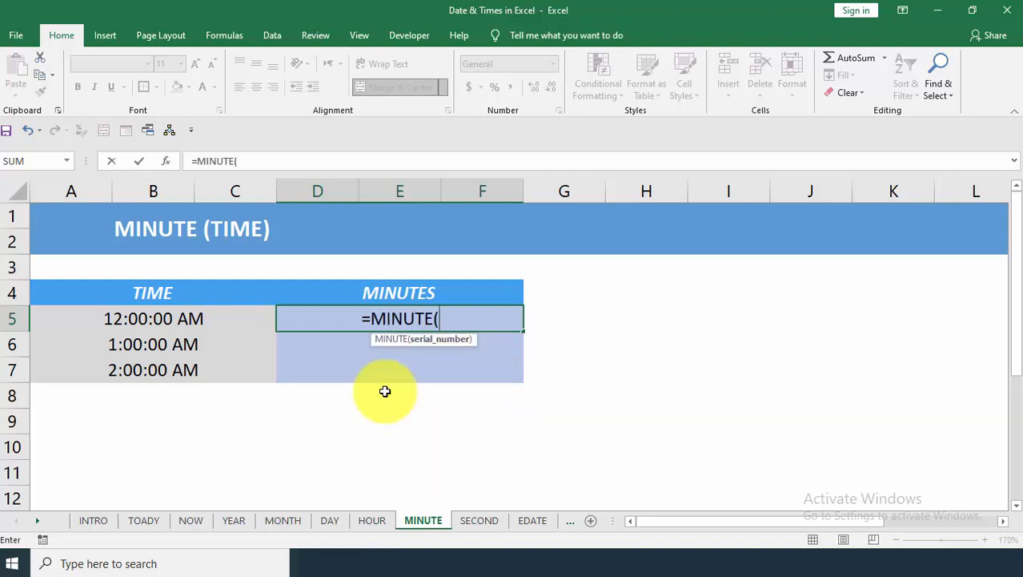
{"action": "left_click", "coordinate": [182, 320]}
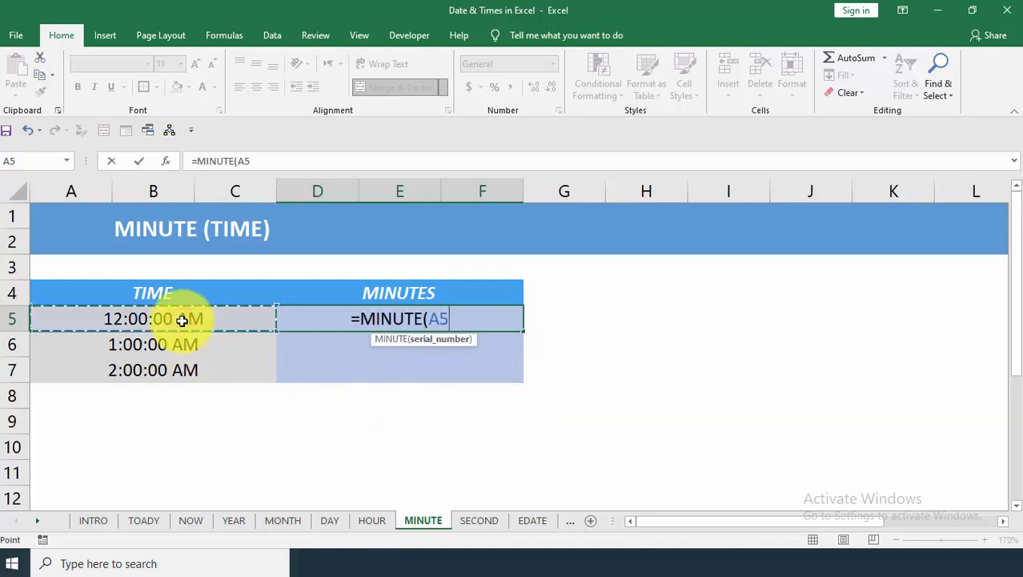
{"action": "type", "text": ")"}
{"action": "key", "text": "Return"}
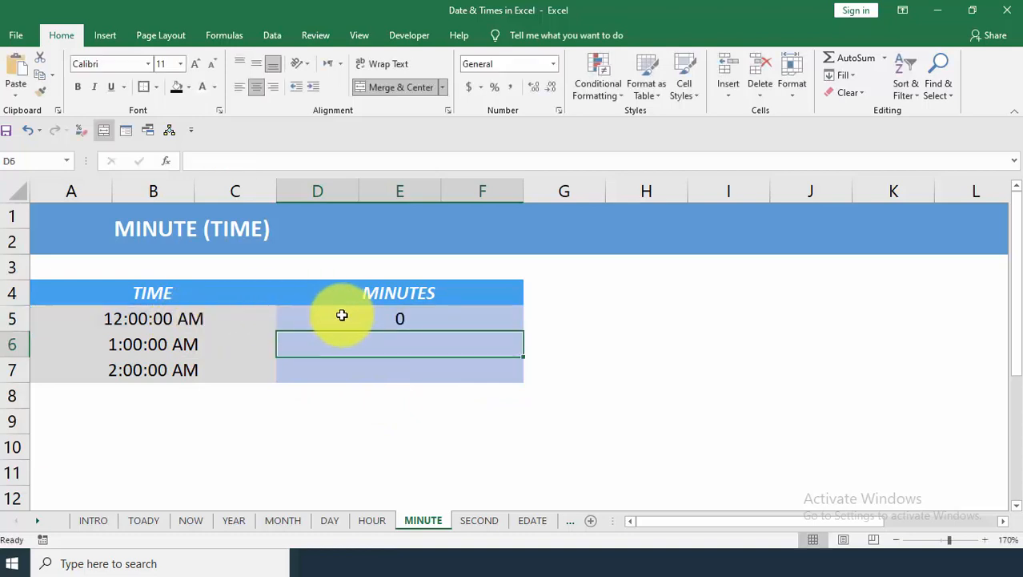
{"action": "left_click", "coordinate": [340, 315]}
{"action": "double_click", "coordinate": [523, 329]}
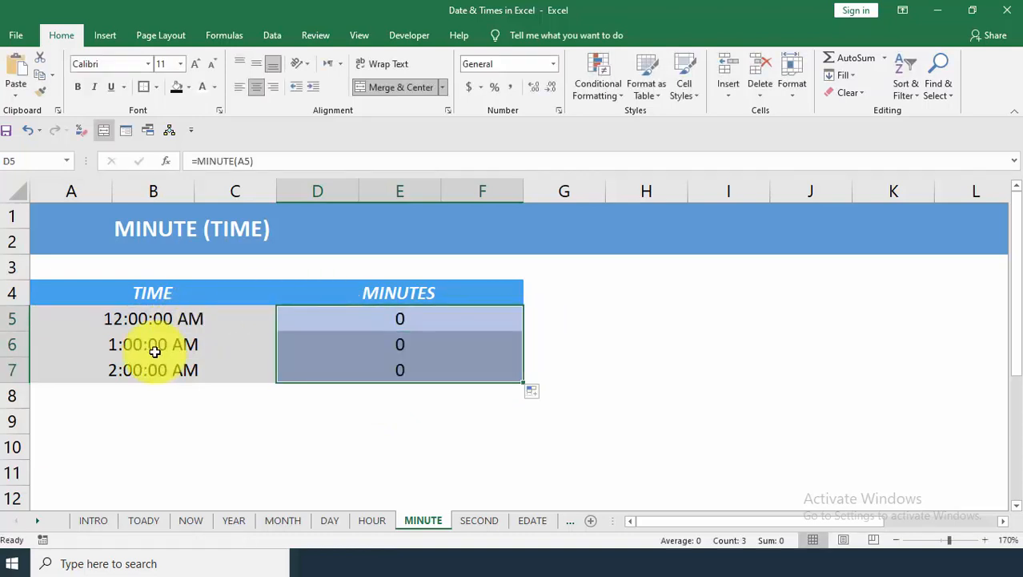
Change the time in cell A6 to 1:01:00 AM and check the MINUTE formula in D6 against the listed times
{"action": "left_click", "coordinate": [155, 351]}
{"action": "left_click", "coordinate": [132, 344]}
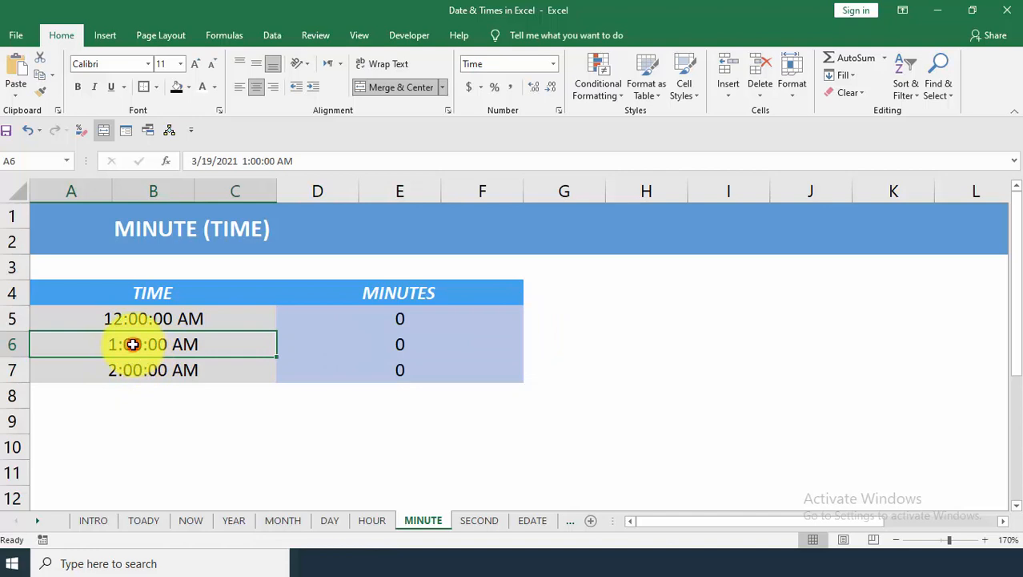
{"action": "double_click", "coordinate": [132, 344]}
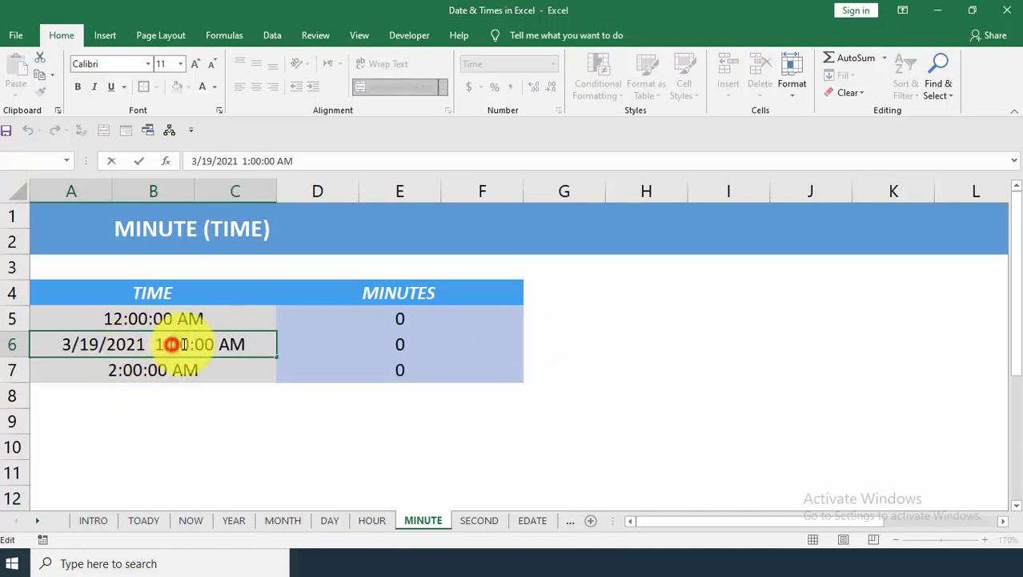
{"action": "left_click_drag", "start_coordinate": [185, 345], "coordinate": [185, 344]}
{"action": "left_click_drag", "start_coordinate": [172, 344], "coordinate": [188, 344]}
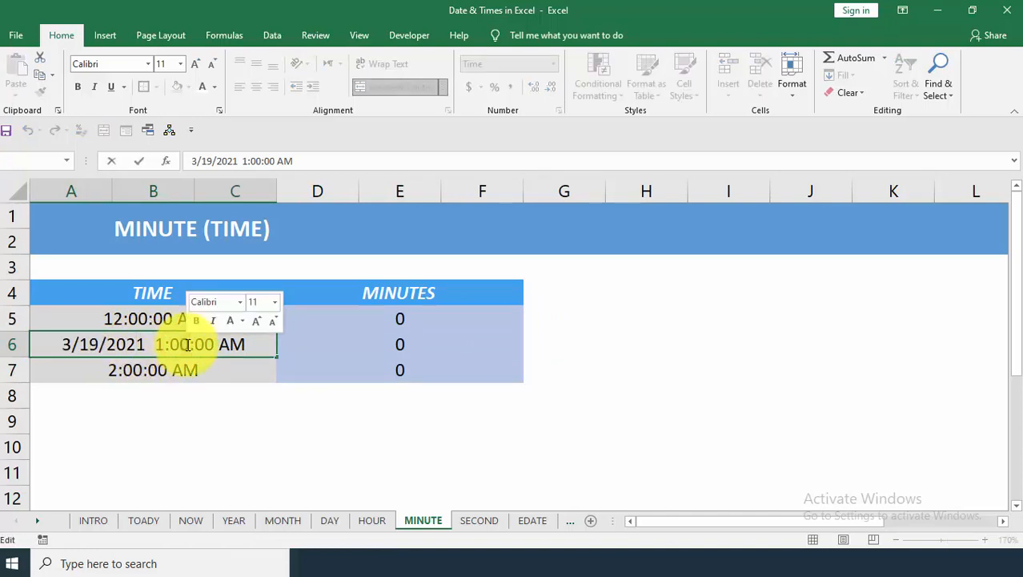
{"action": "type", "text": "01"}
{"action": "key", "text": "Return"}
{"action": "left_click", "coordinate": [385, 346]}
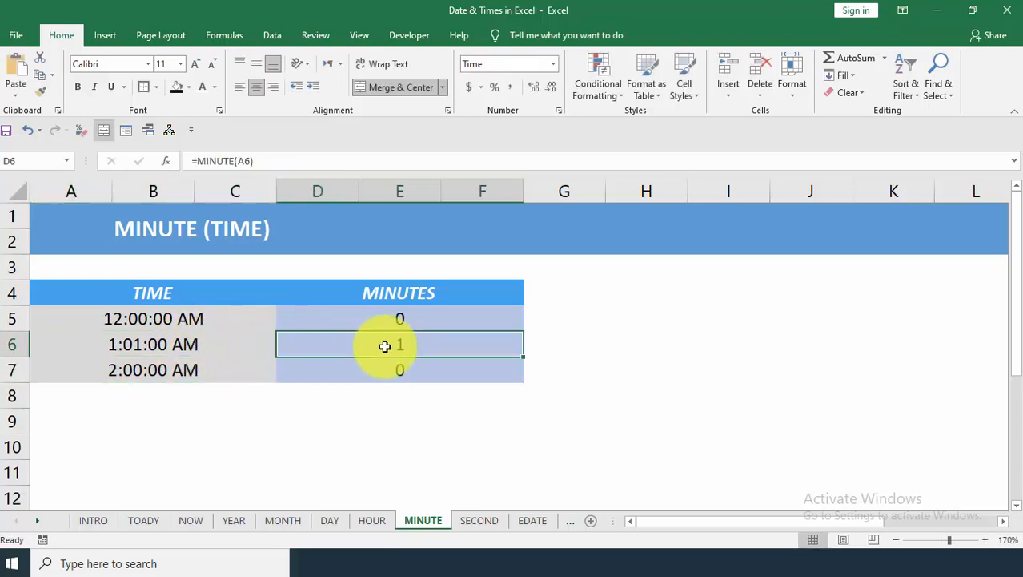
{"action": "left_click", "coordinate": [153, 345]}
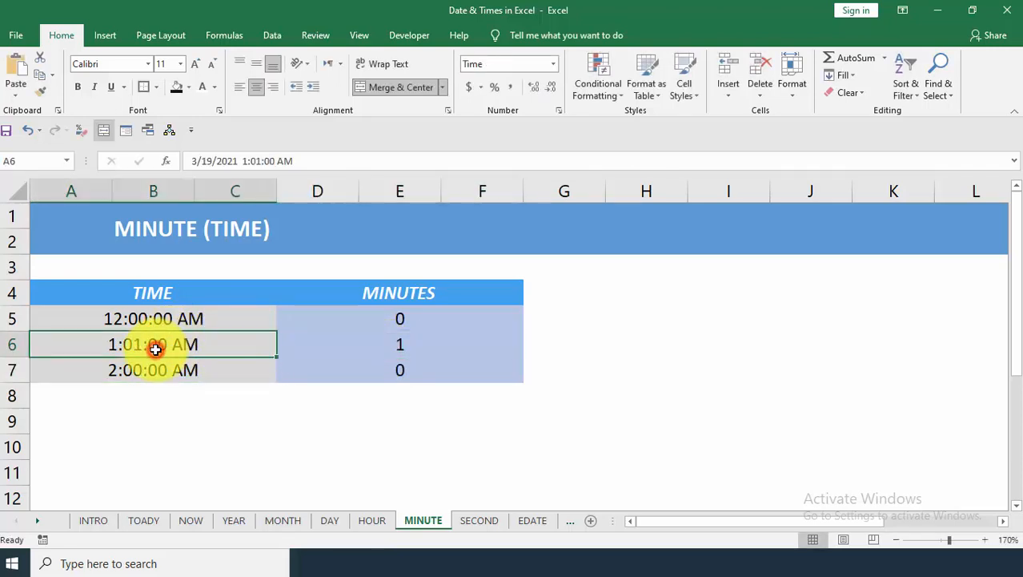
{"action": "left_click", "coordinate": [230, 368]}
{"action": "left_click_drag", "start_coordinate": [122, 319], "coordinate": [207, 374]}
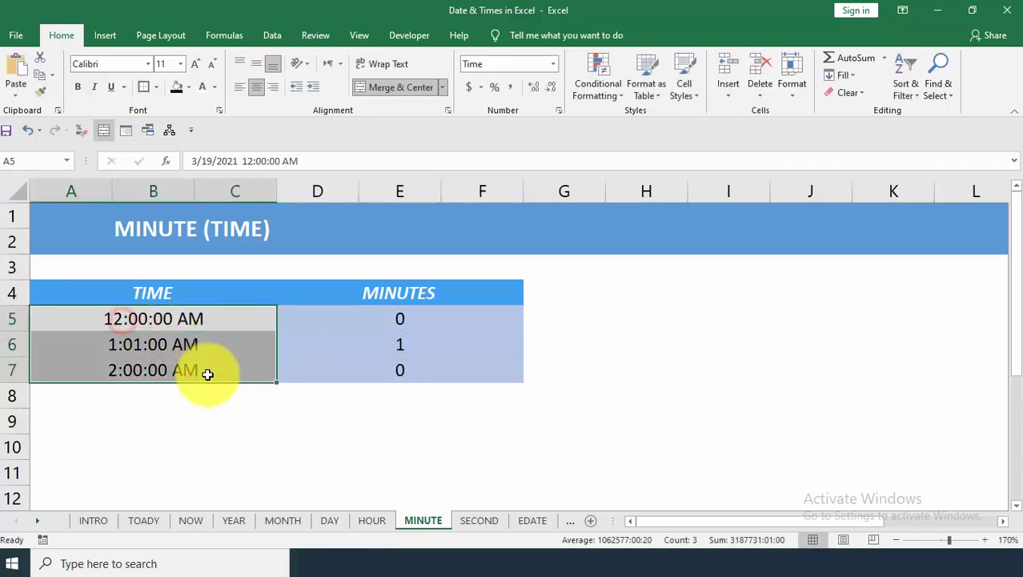
{"action": "left_click", "coordinate": [207, 424]}
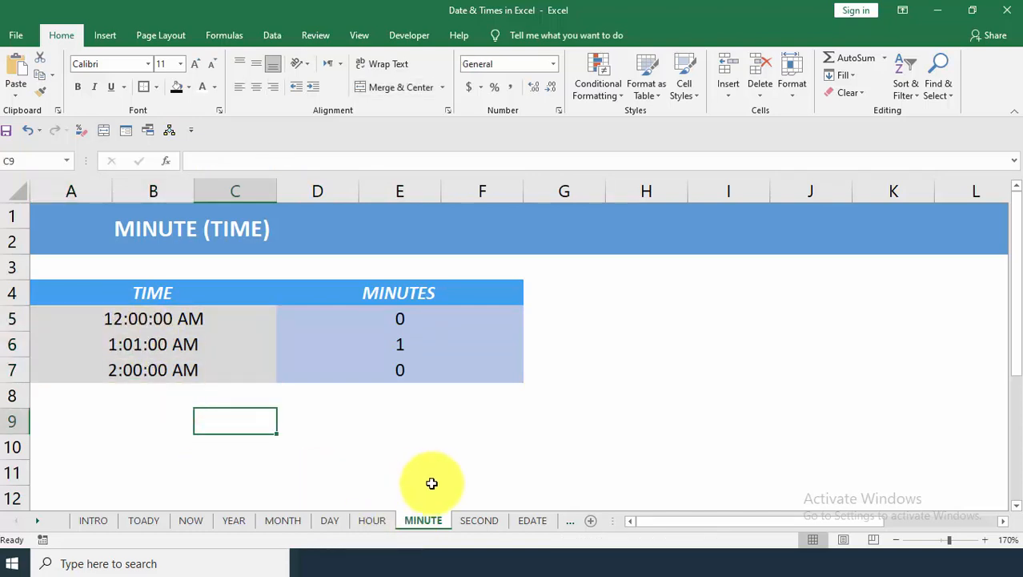
Enter =SECOND(A5) in cell D5 of the SECOND sheet and fill the formula down to D7
{"action": "left_click", "coordinate": [480, 519]}
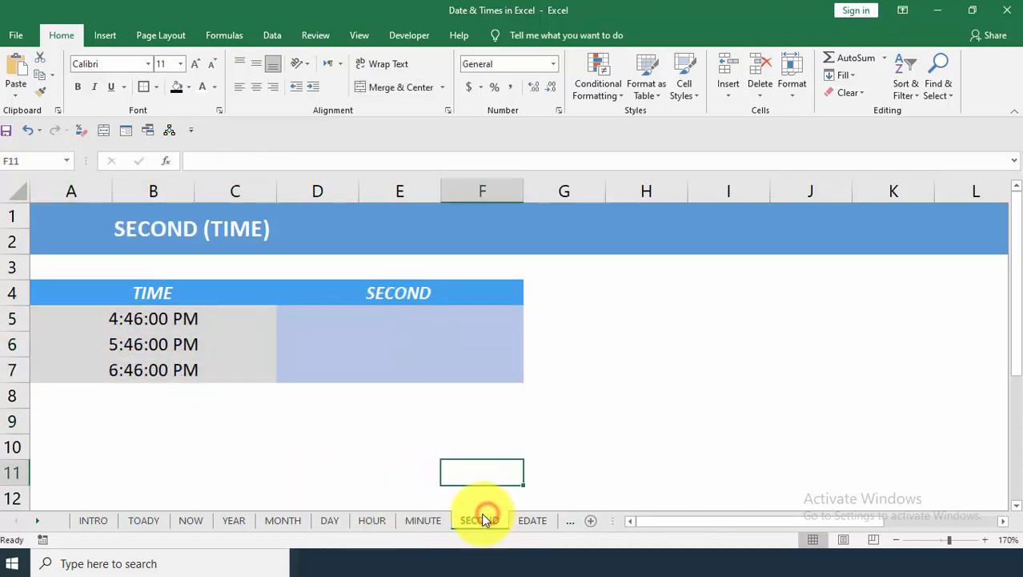
{"action": "left_click", "coordinate": [384, 315]}
{"action": "type", "text": "=seco"}
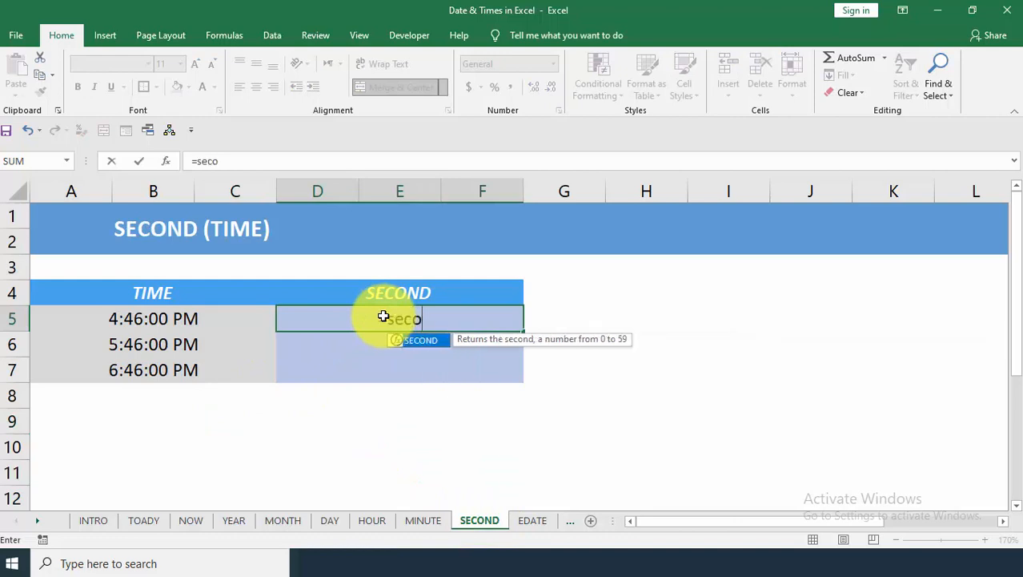
{"action": "type", "text": "nd"}
{"action": "key", "text": "Tab"}
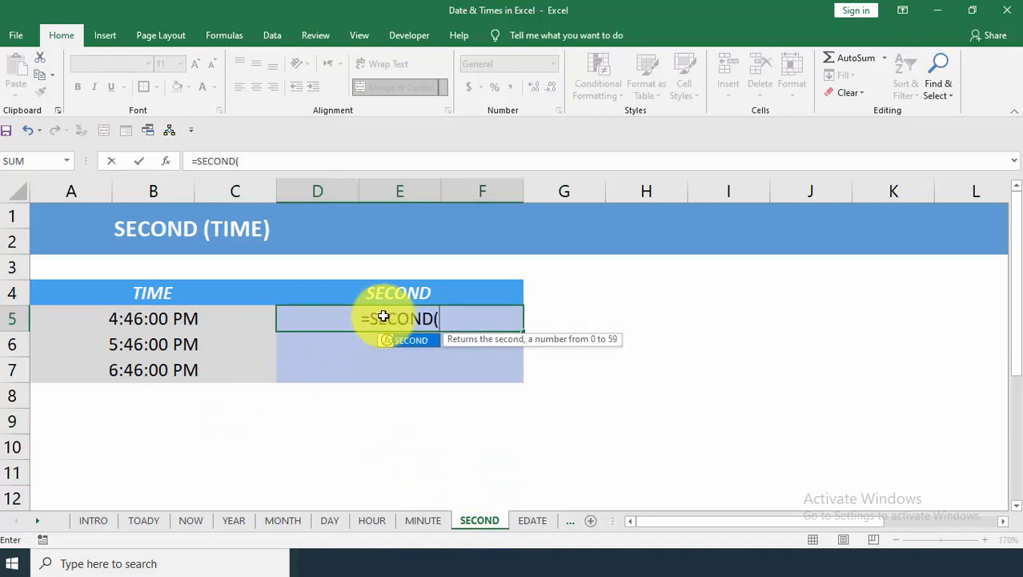
{"action": "left_click", "coordinate": [210, 319]}
{"action": "type", "text": ")"}
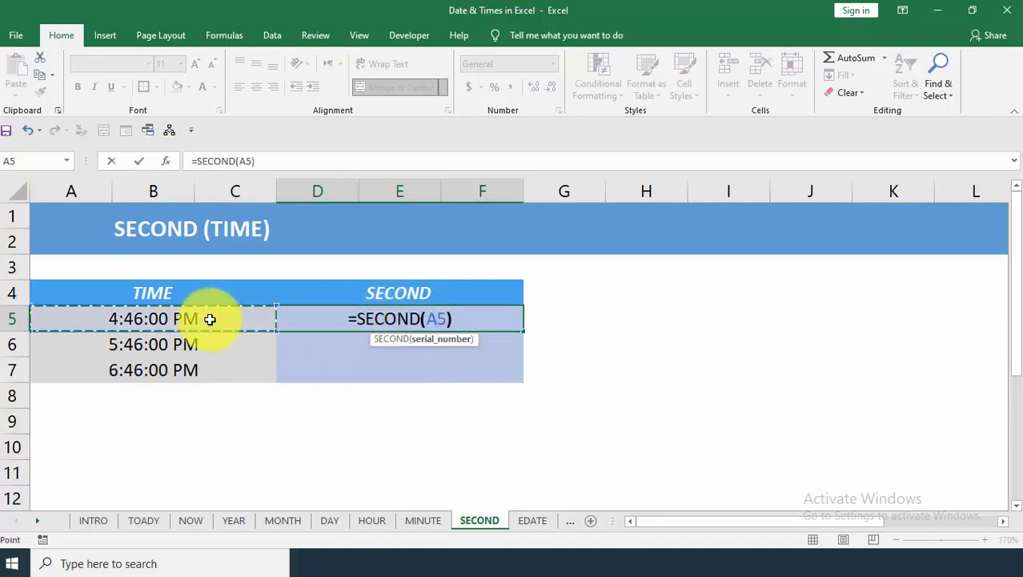
{"action": "key", "text": "Return"}
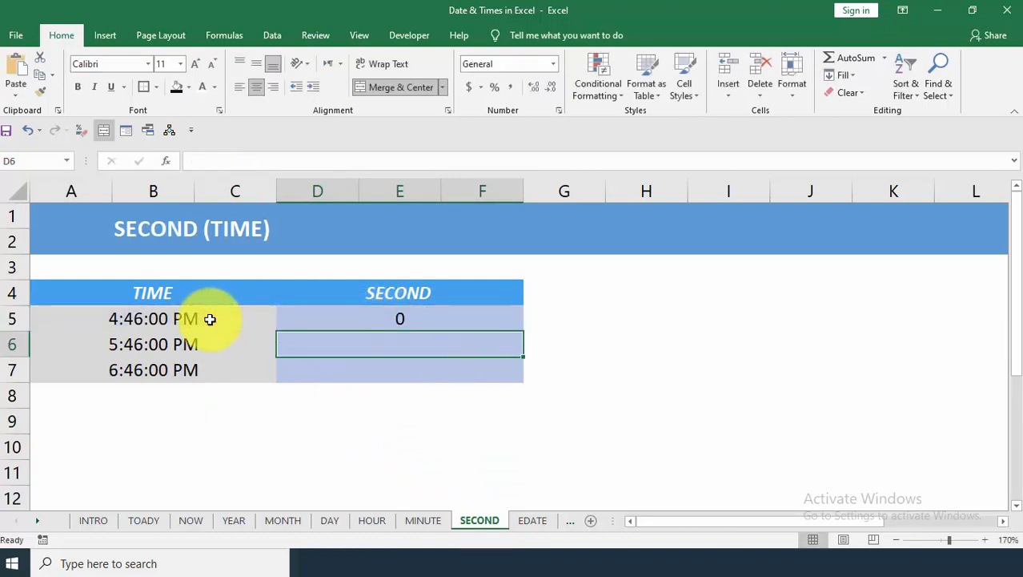
{"action": "left_click", "coordinate": [391, 320]}
{"action": "double_click", "coordinate": [525, 328]}
Change the time in cell A5 to 4:46:12 PM and check the SECOND formula in D5
{"action": "left_click", "coordinate": [187, 319]}
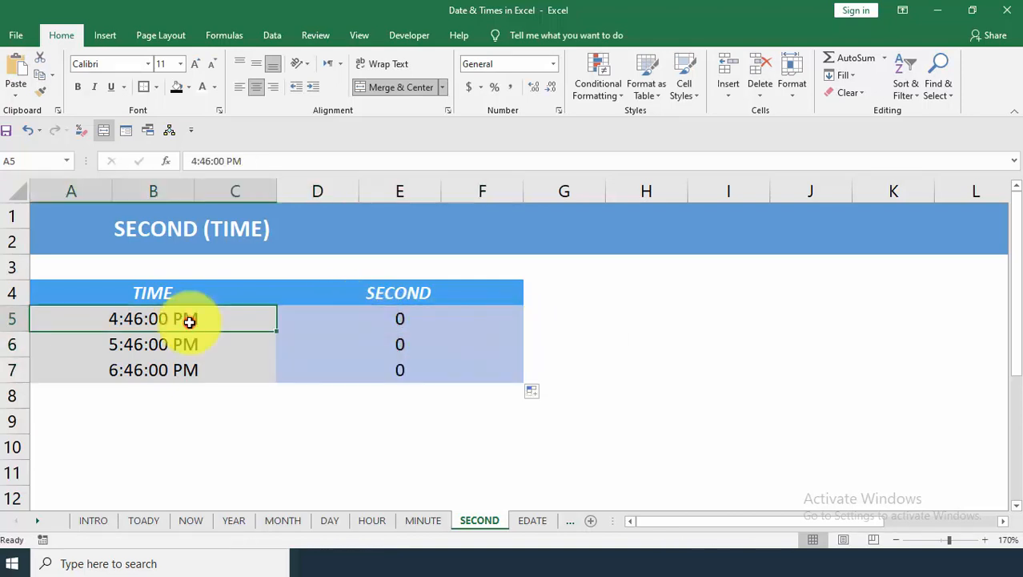
{"action": "double_click", "coordinate": [164, 319]}
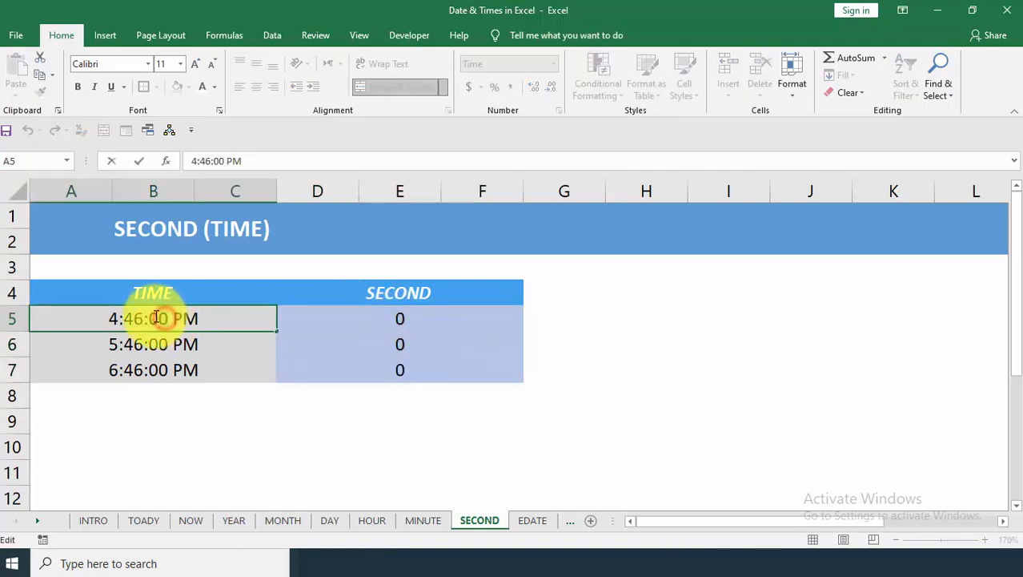
{"action": "key", "text": "BackSpace"}
{"action": "key", "text": "BackSpace"}
{"action": "type", "text": "12"}
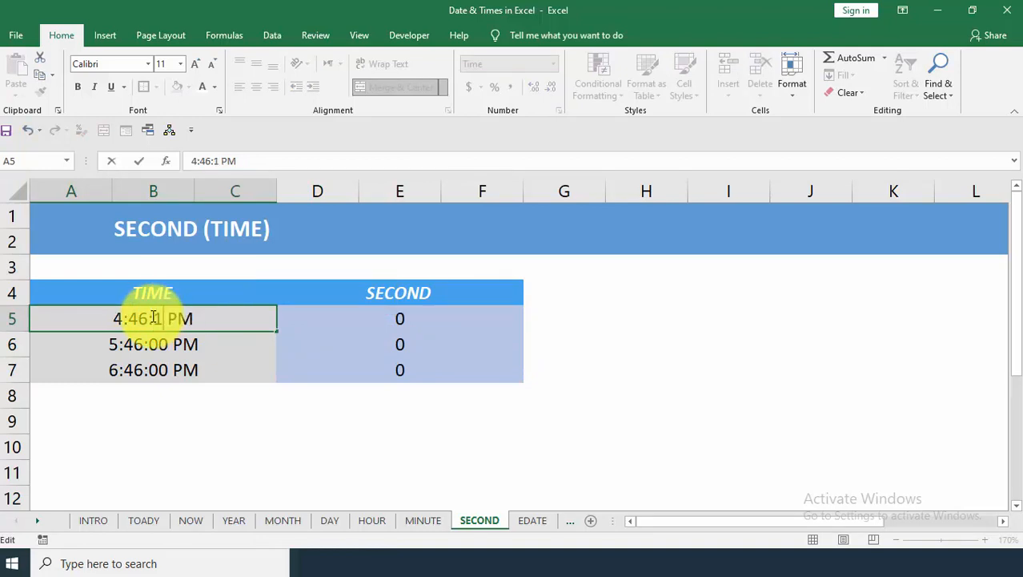
{"action": "key", "text": "Return"}
{"action": "left_click", "coordinate": [410, 317]}
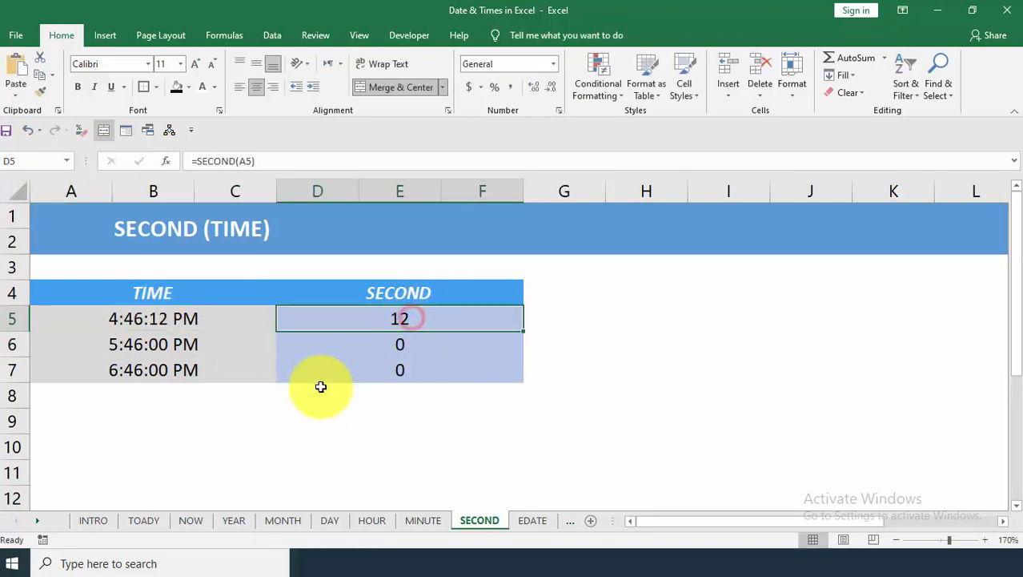
Enter =EDATE(A5,D5) in cell G5 of the EDATE sheet
{"action": "left_click", "coordinate": [532, 519]}
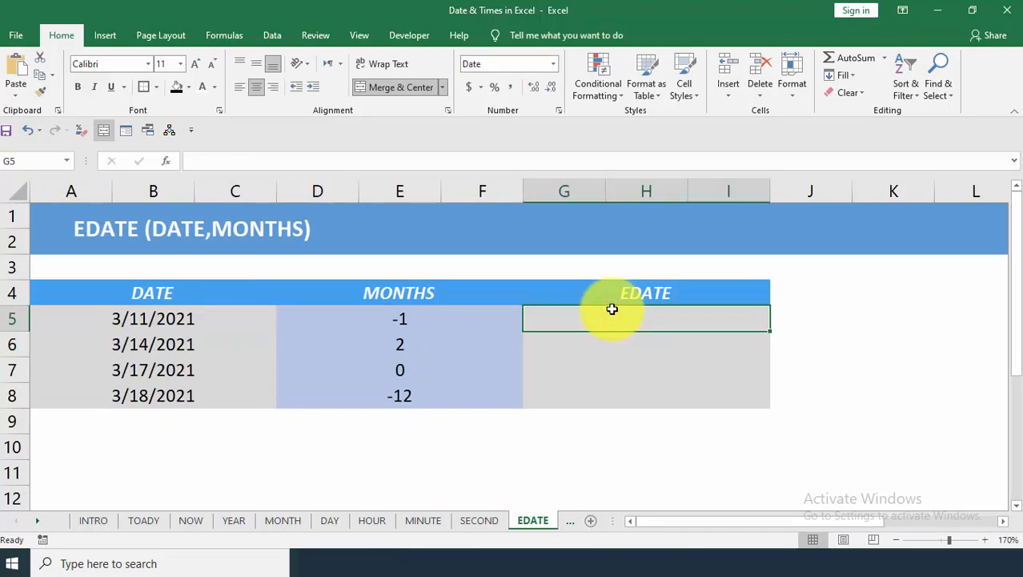
{"action": "type", "text": "=ed"}
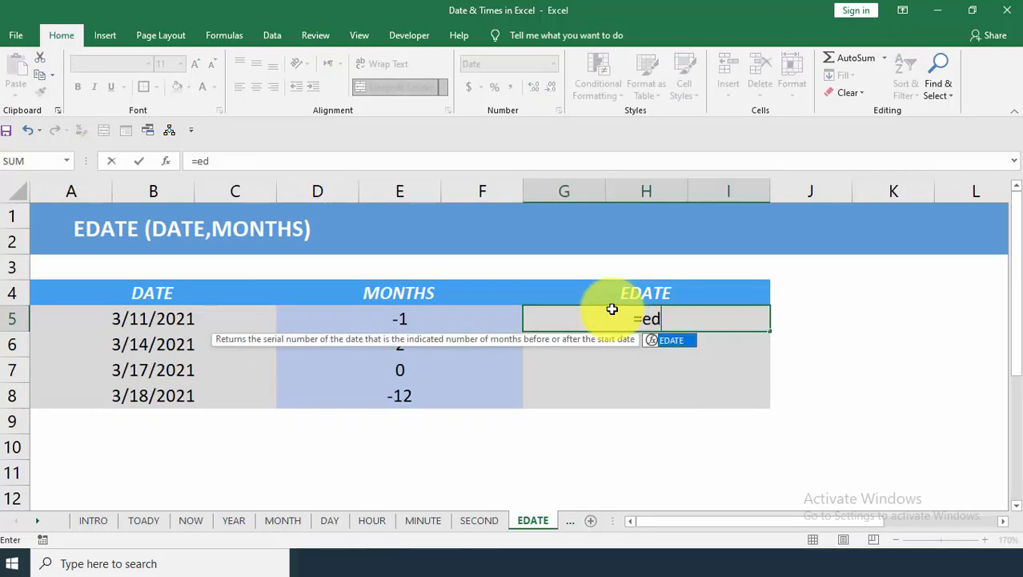
{"action": "key", "text": "Tab"}
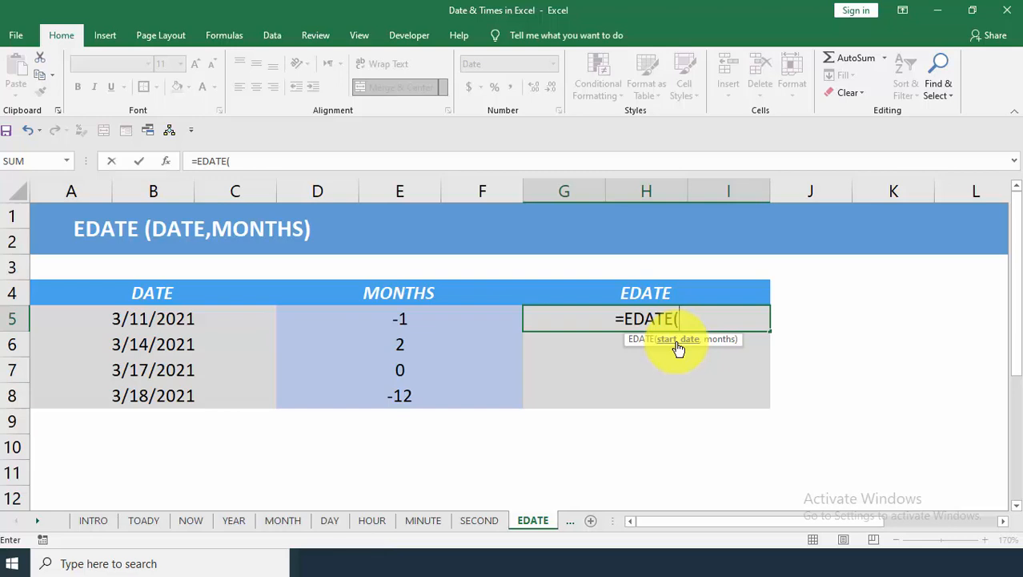
{"action": "left_click", "coordinate": [195, 318]}
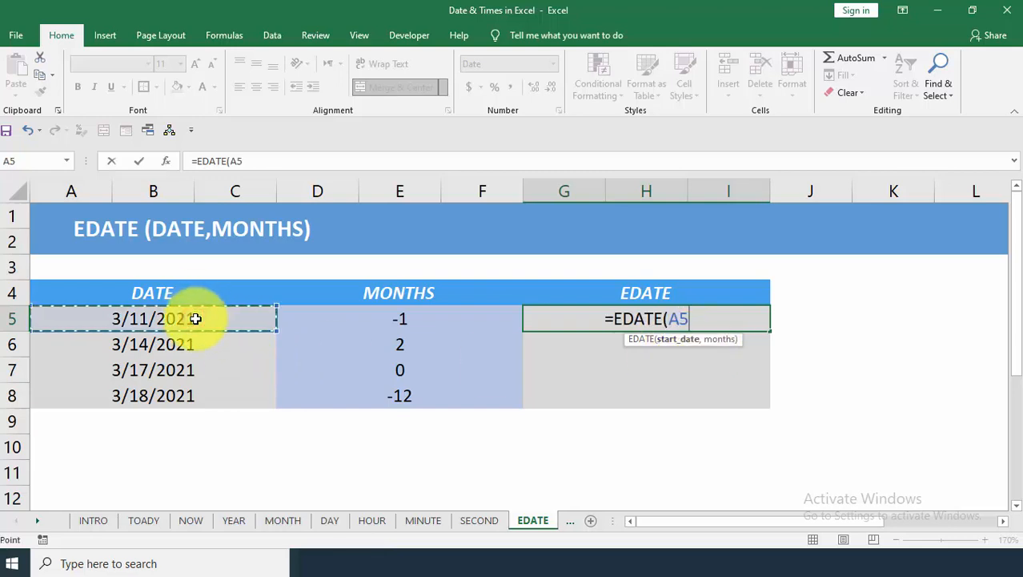
{"action": "type", "text": ","}
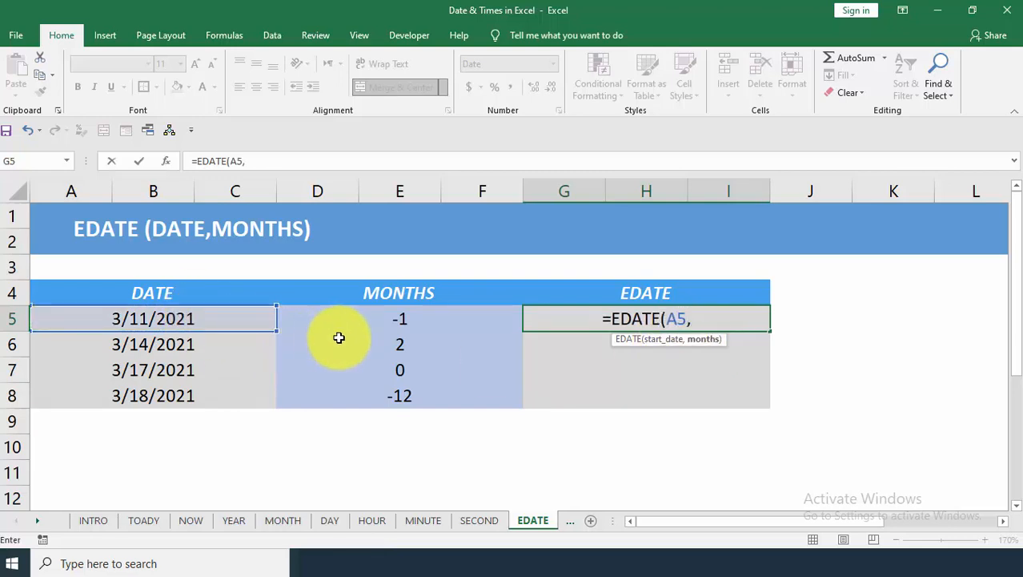
{"action": "left_click", "coordinate": [357, 307]}
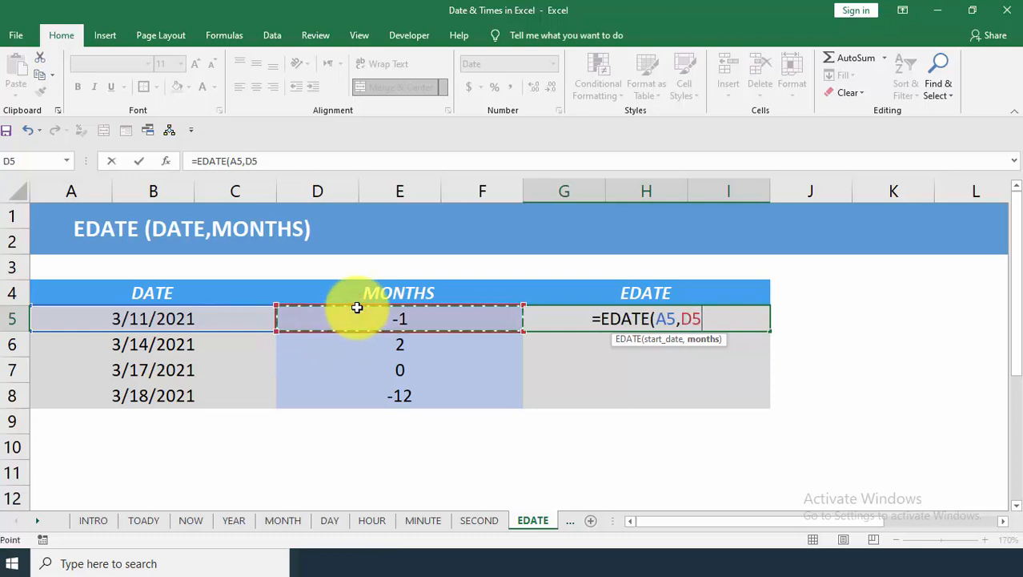
{"action": "type", "text": ")"}
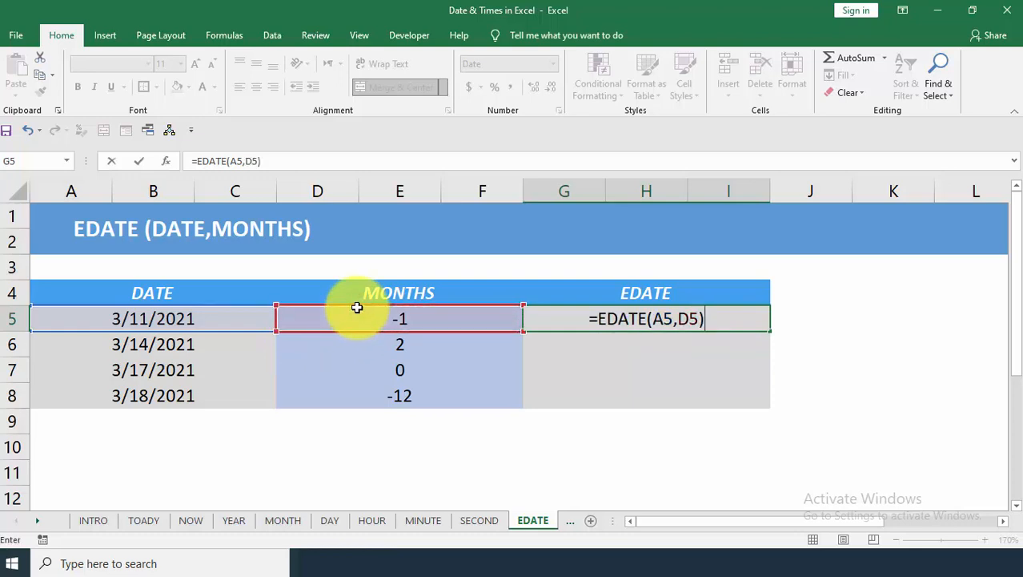
{"action": "key", "text": "Return"}
Compare the EDATE formula in G5 with the months value in D5 and fill the formula down to G8
{"action": "left_click", "coordinate": [574, 322]}
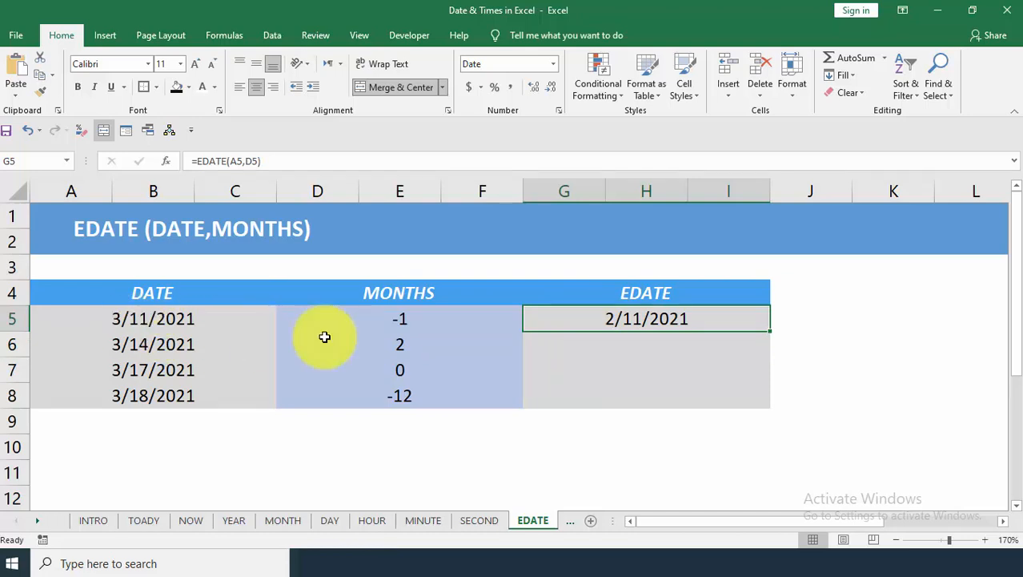
{"action": "left_click", "coordinate": [435, 318]}
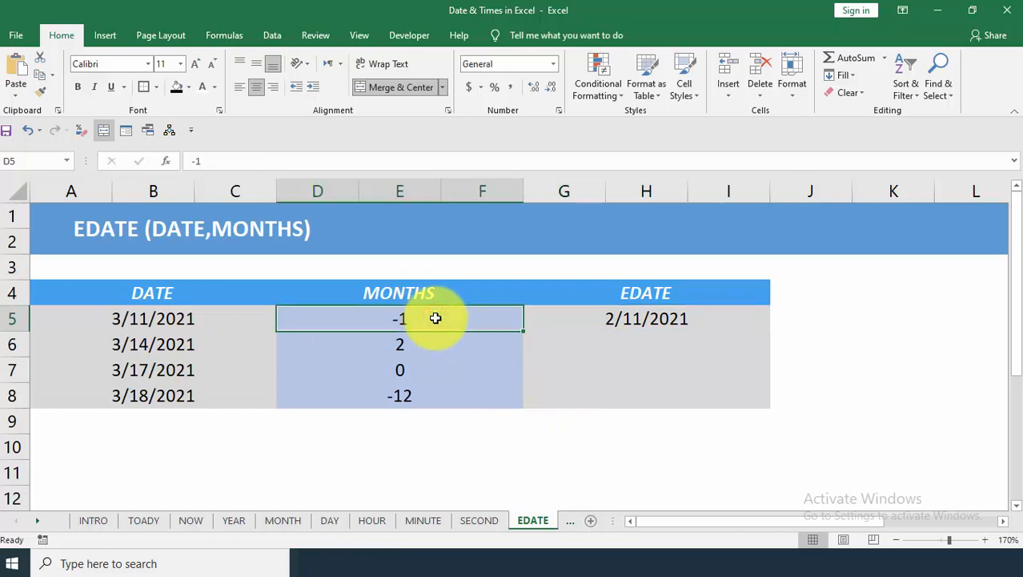
{"action": "left_click", "coordinate": [633, 320]}
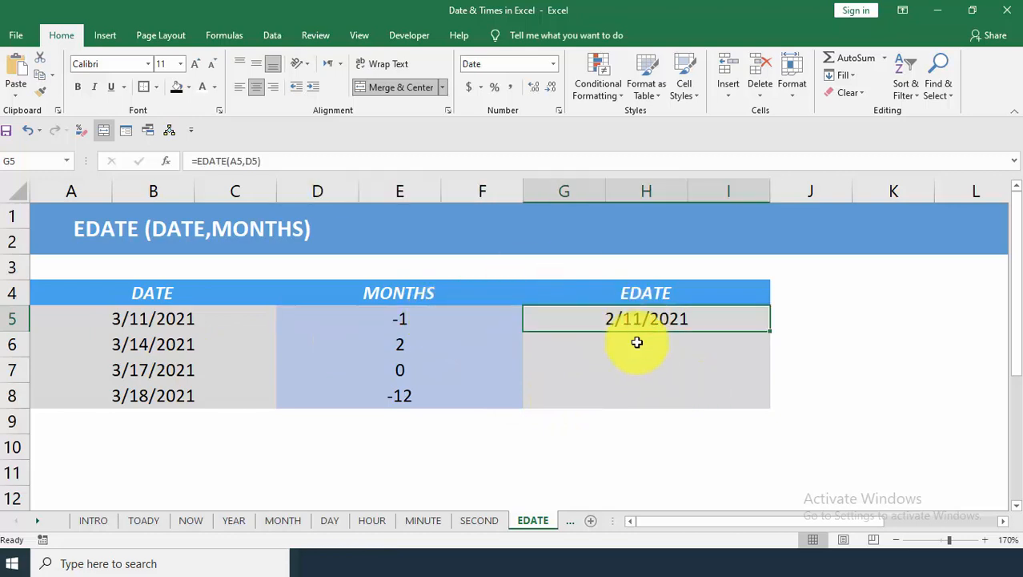
{"action": "double_click", "coordinate": [770, 331]}
{"action": "left_click", "coordinate": [801, 343]}
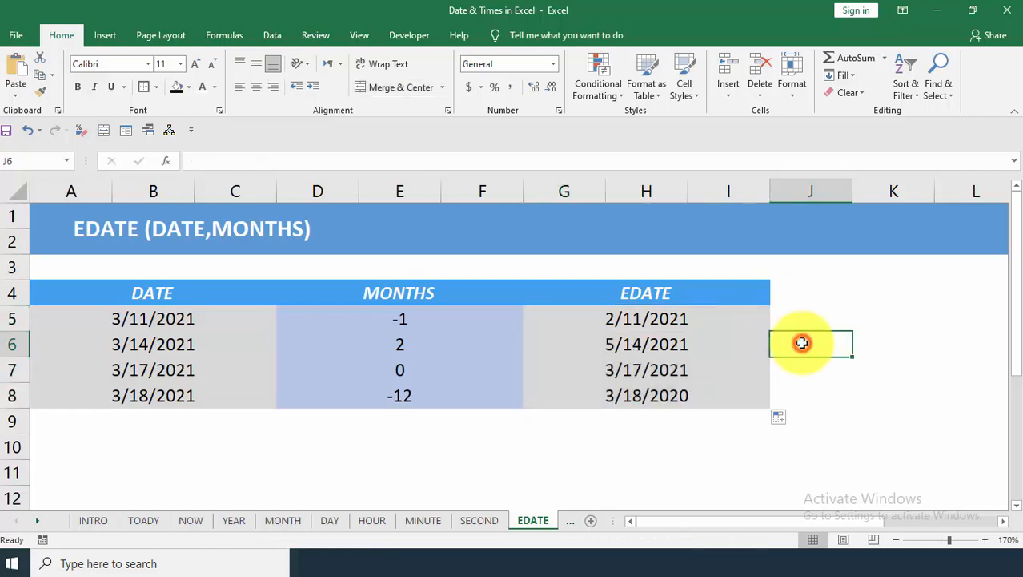
Set the months value in cell D8 to 2 and check the EDATE formula in G8
{"action": "left_click", "coordinate": [599, 398]}
{"action": "left_click", "coordinate": [403, 395]}
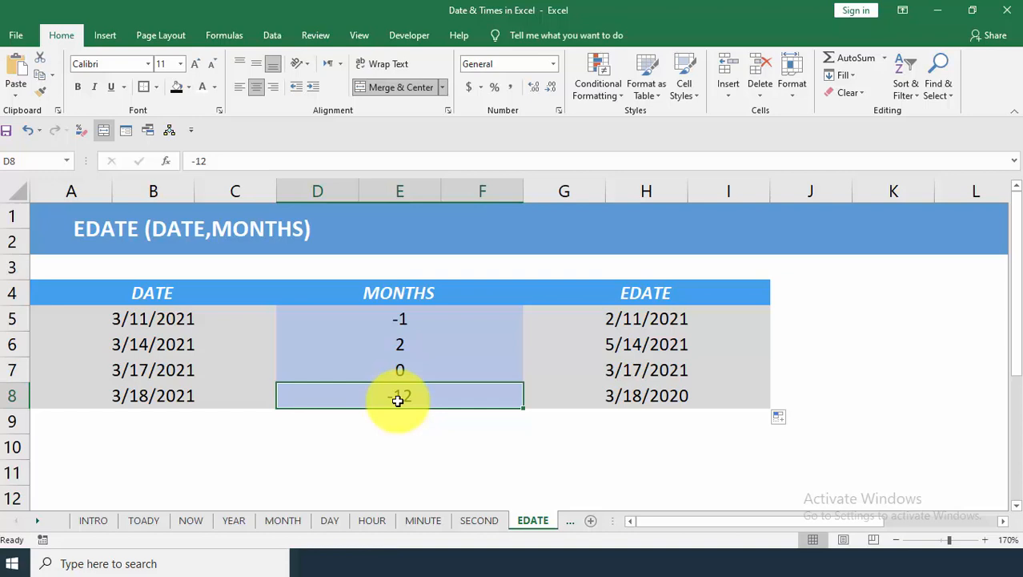
{"action": "left_click", "coordinate": [410, 373]}
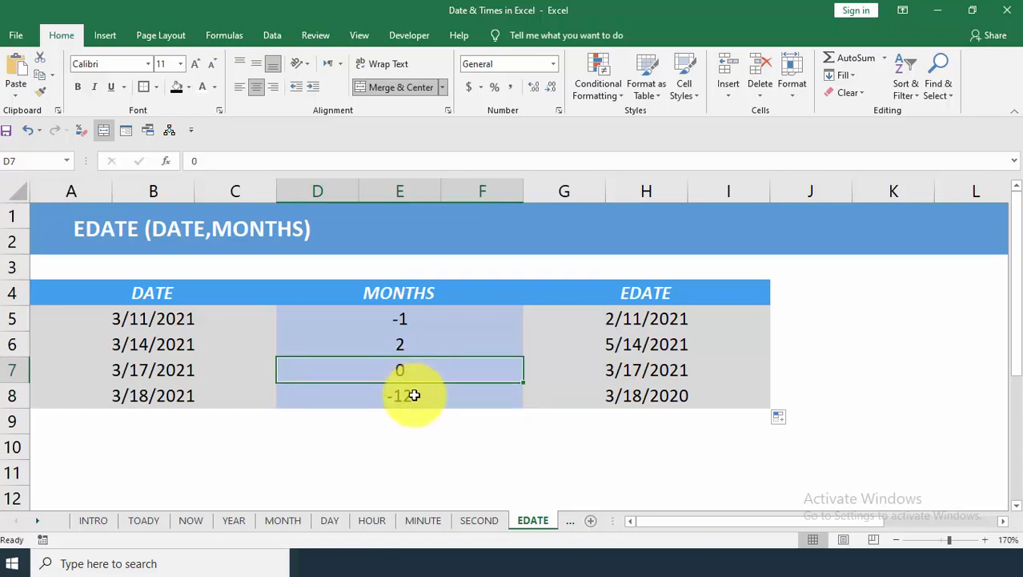
{"action": "left_click", "coordinate": [413, 394]}
{"action": "type", "text": "2"}
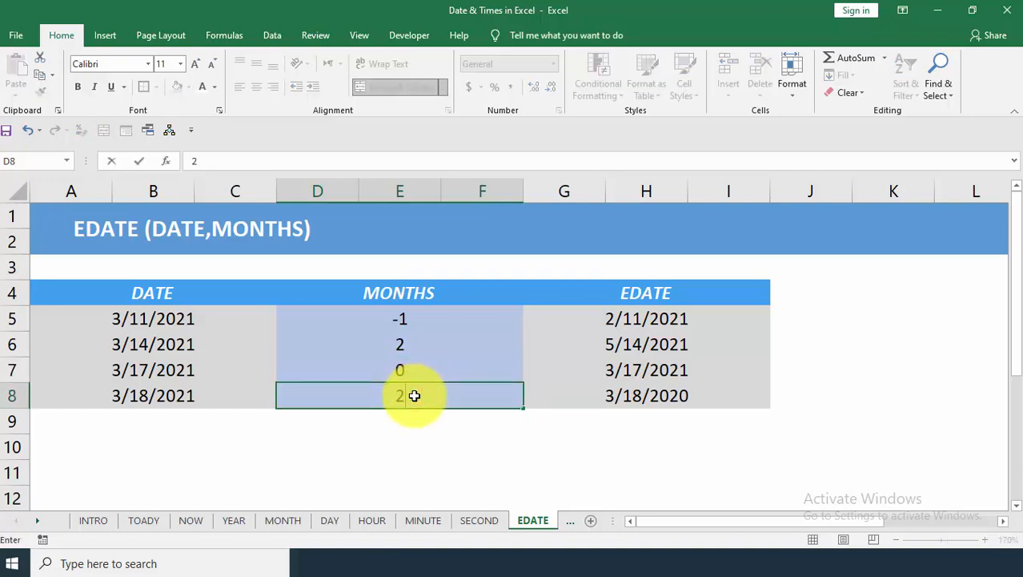
{"action": "key", "text": "Return"}
{"action": "left_click", "coordinate": [626, 392]}
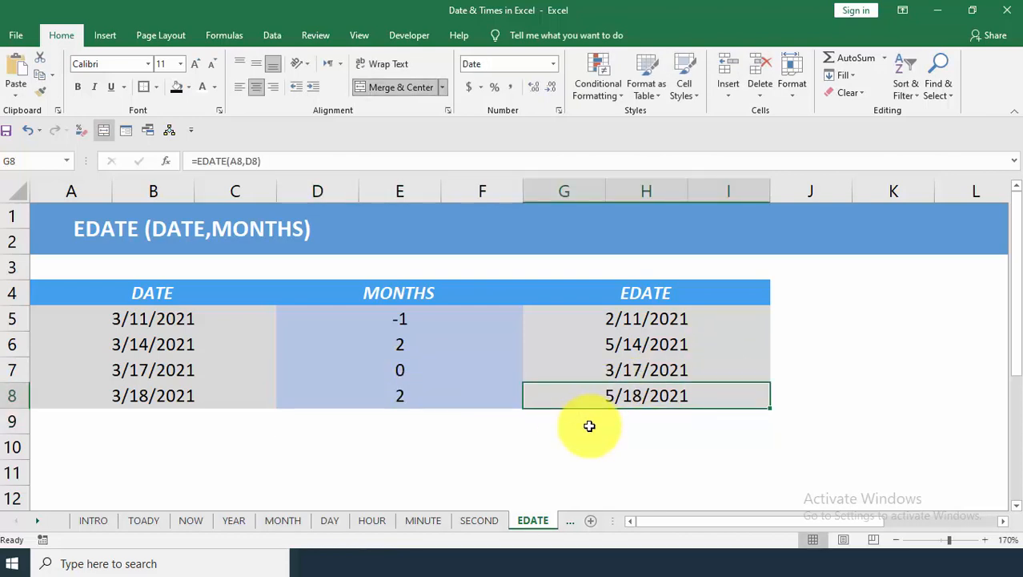
Review the listed months values, set cell D8 to 4 and check the EDATE formula in G8
{"action": "left_click", "coordinate": [430, 322]}
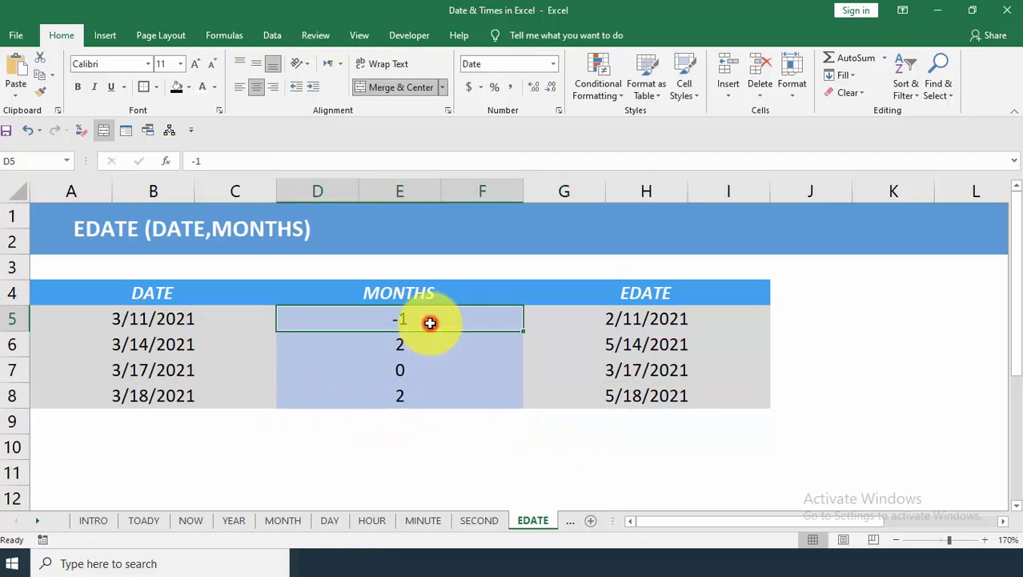
{"action": "left_click", "coordinate": [407, 400]}
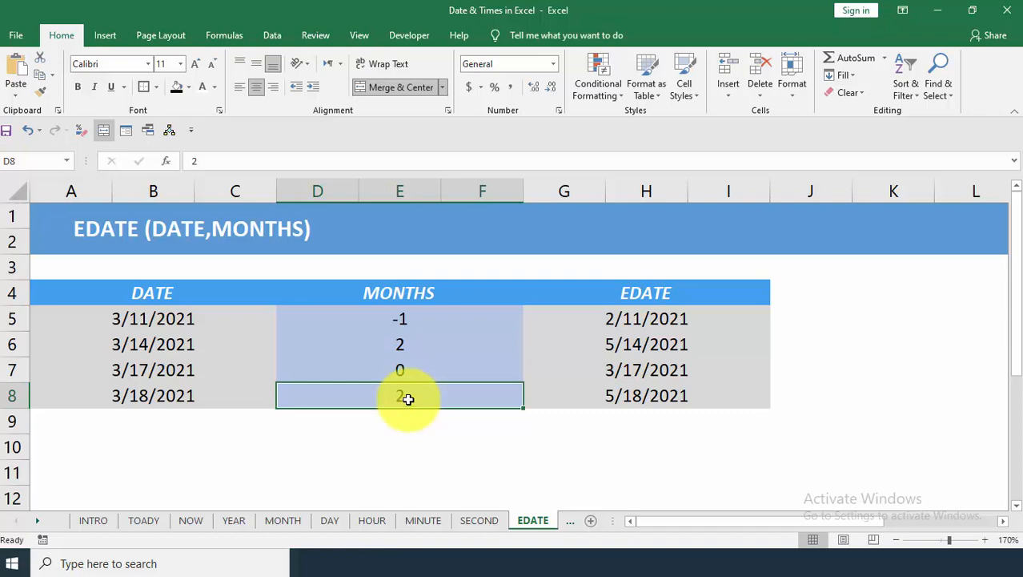
{"action": "left_click", "coordinate": [413, 320]}
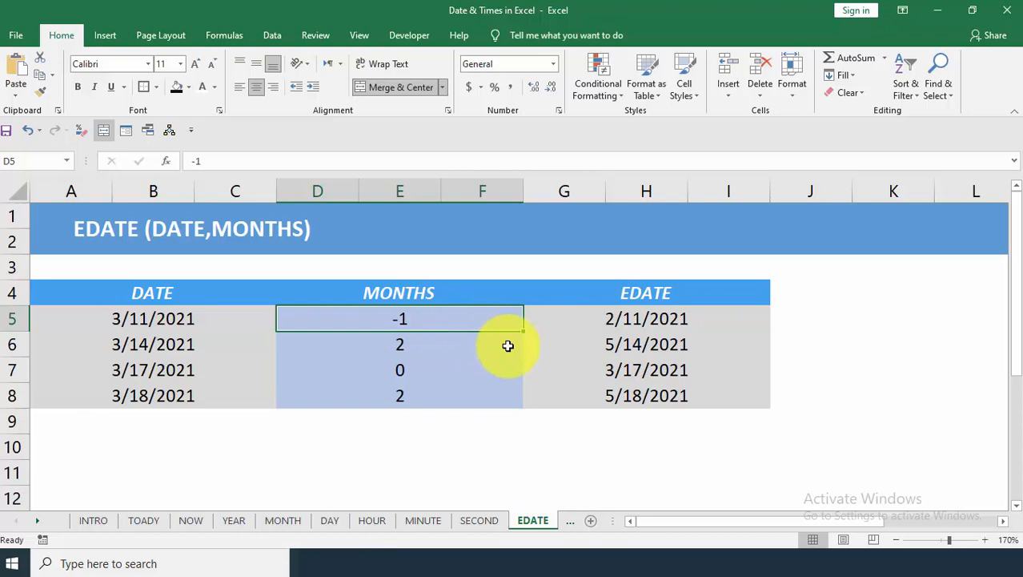
{"action": "key", "text": "Return"}
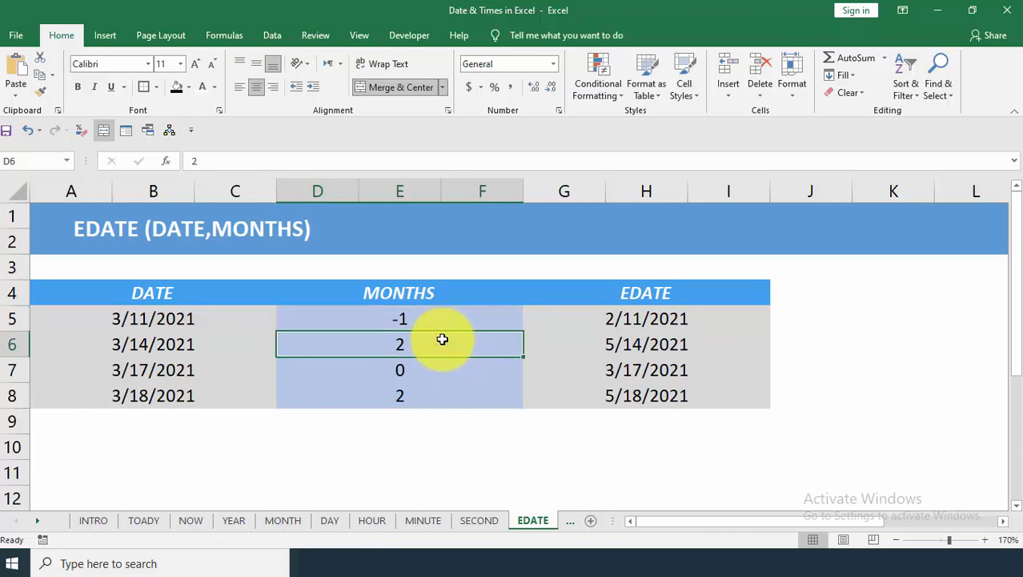
{"action": "key", "text": "Return"}
{"action": "key", "text": "Return"}
{"action": "type", "text": "4"}
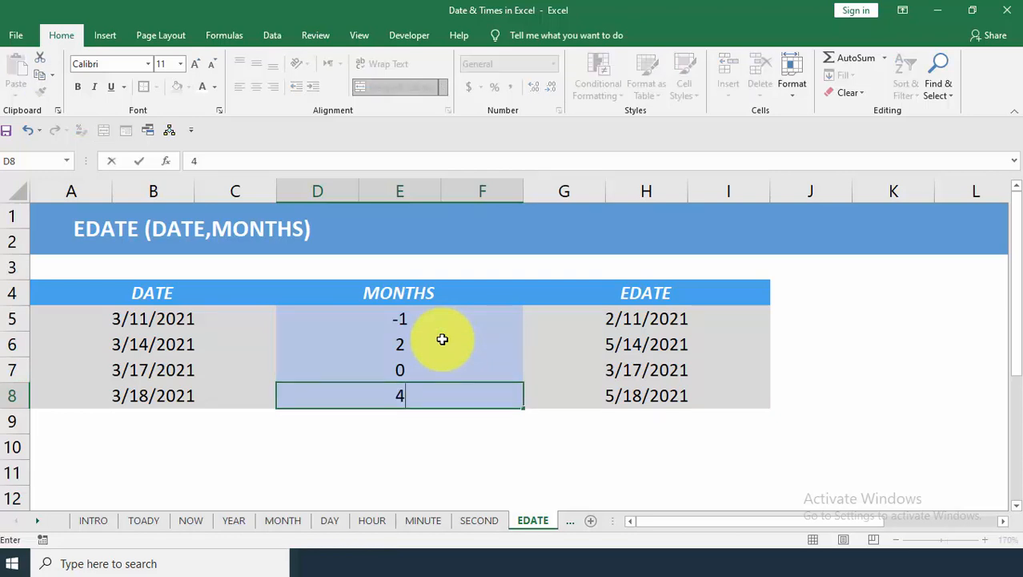
{"action": "key", "text": "Return"}
{"action": "left_click", "coordinate": [426, 394]}
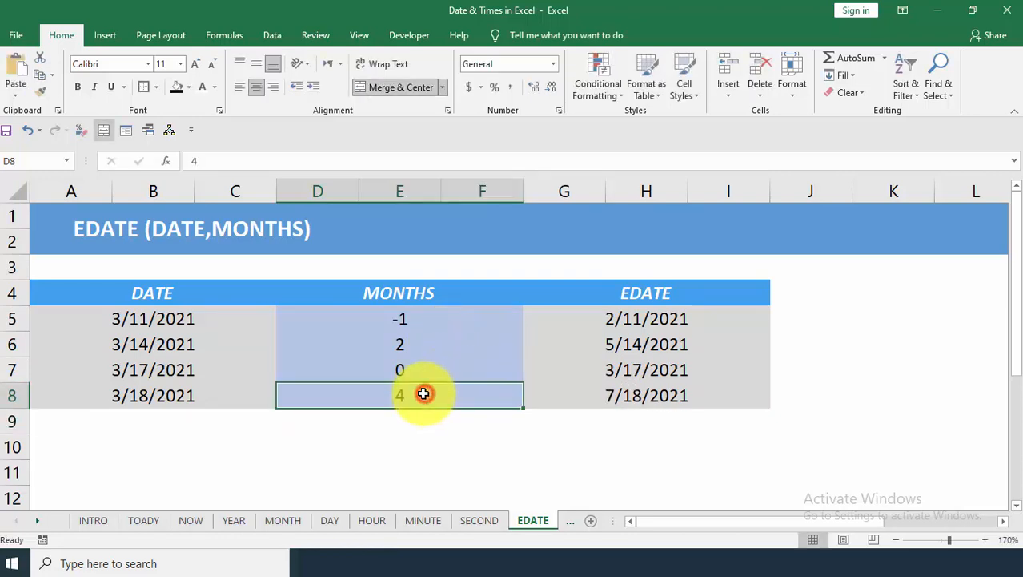
{"action": "left_click", "coordinate": [596, 395]}
Enter =EOMONTH(A5,D5) in cell G5 of the EOMONTH sheet
{"action": "left_click", "coordinate": [571, 522]}
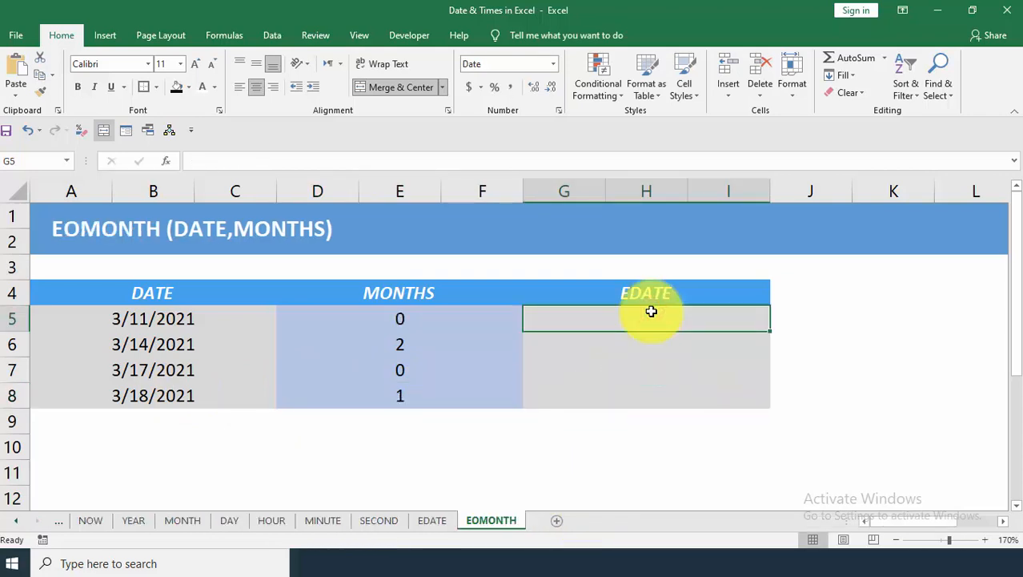
{"action": "type", "text": "="}
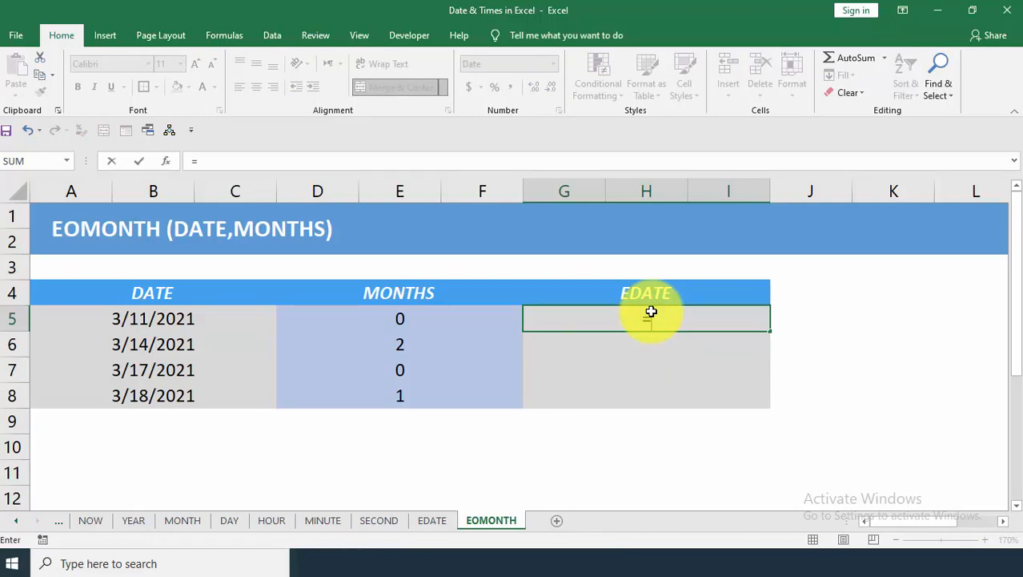
{"action": "type", "text": "emo"}
{"action": "key", "text": "BackSpace"}
{"action": "key", "text": "BackSpace"}
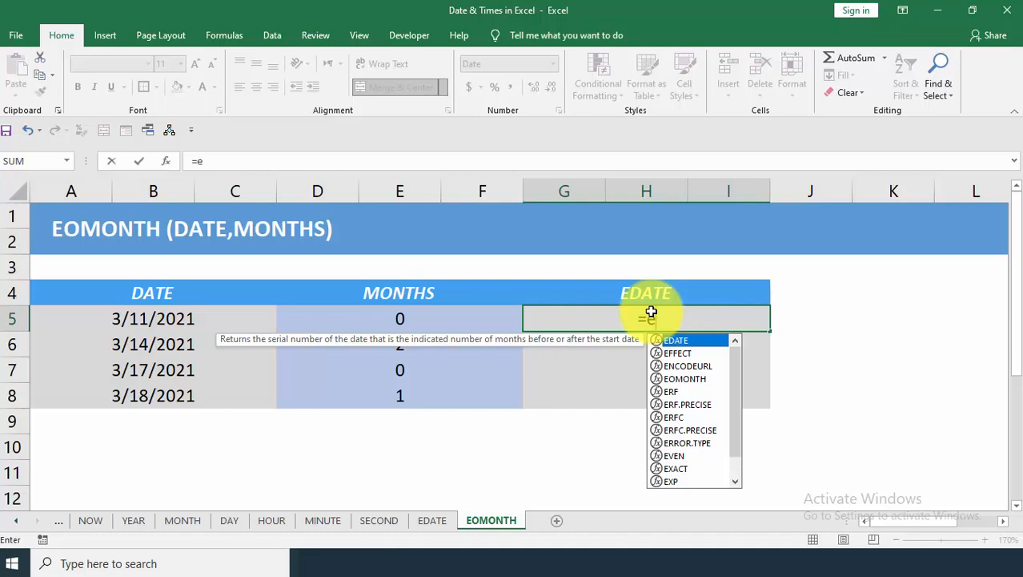
{"action": "type", "text": "OMONTH("}
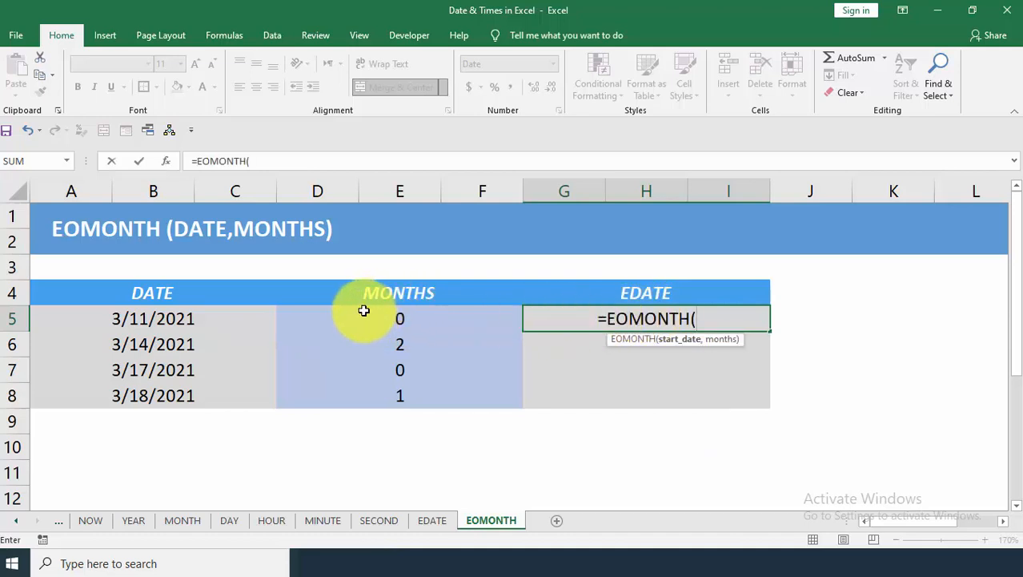
{"action": "left_click", "coordinate": [230, 319]}
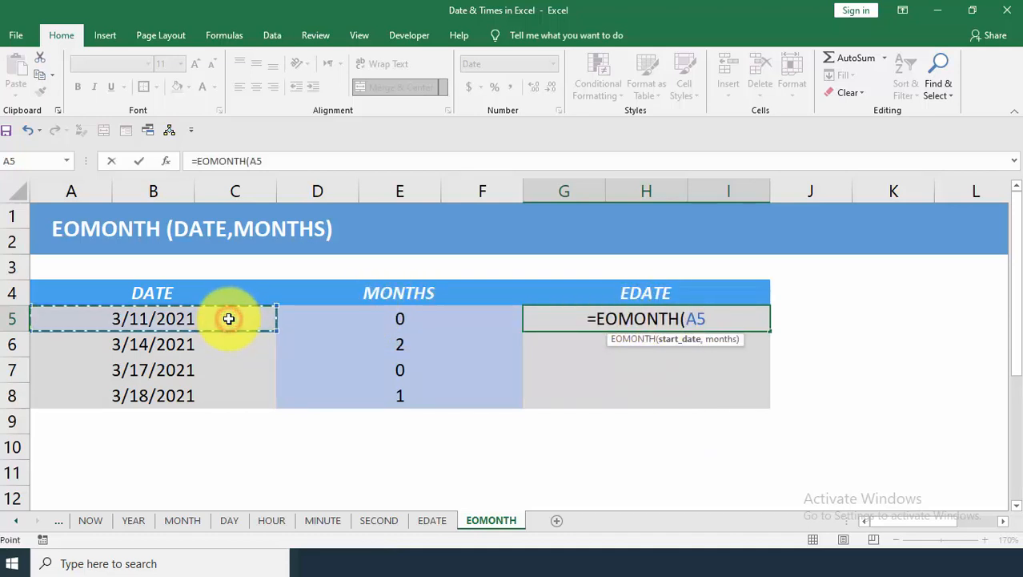
{"action": "type", "text": ","}
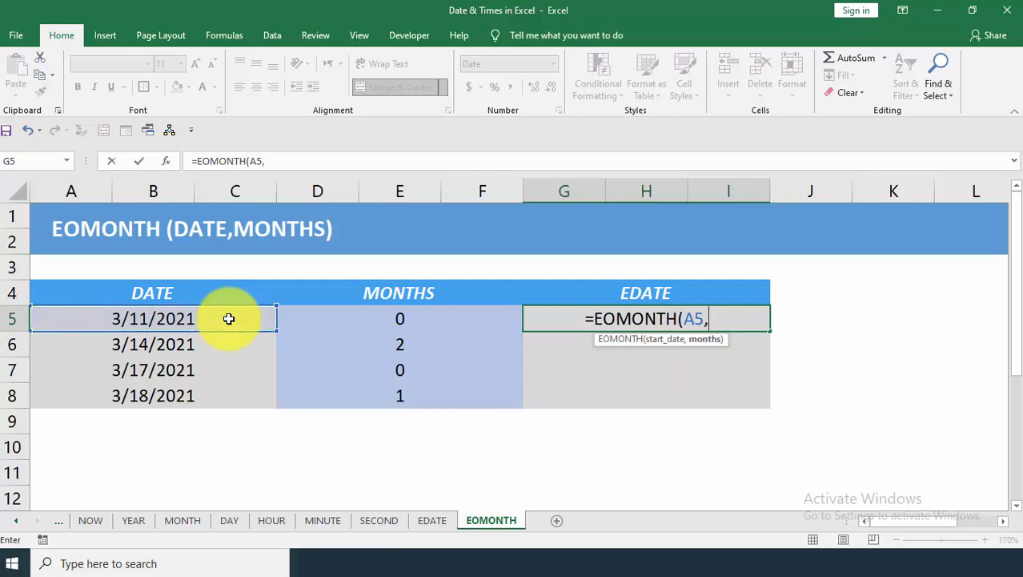
{"action": "left_click", "coordinate": [371, 318]}
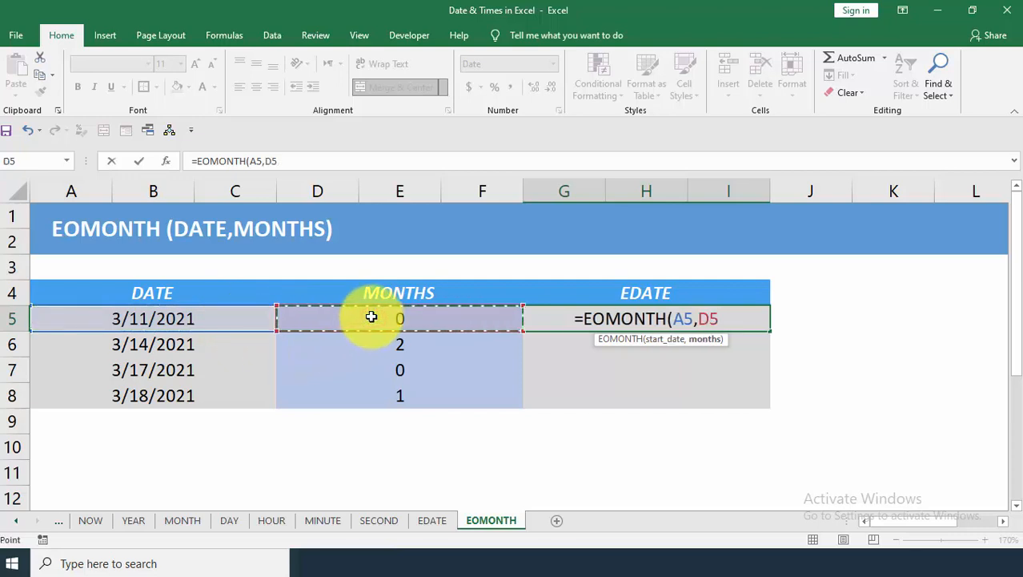
{"action": "type", "text": ")"}
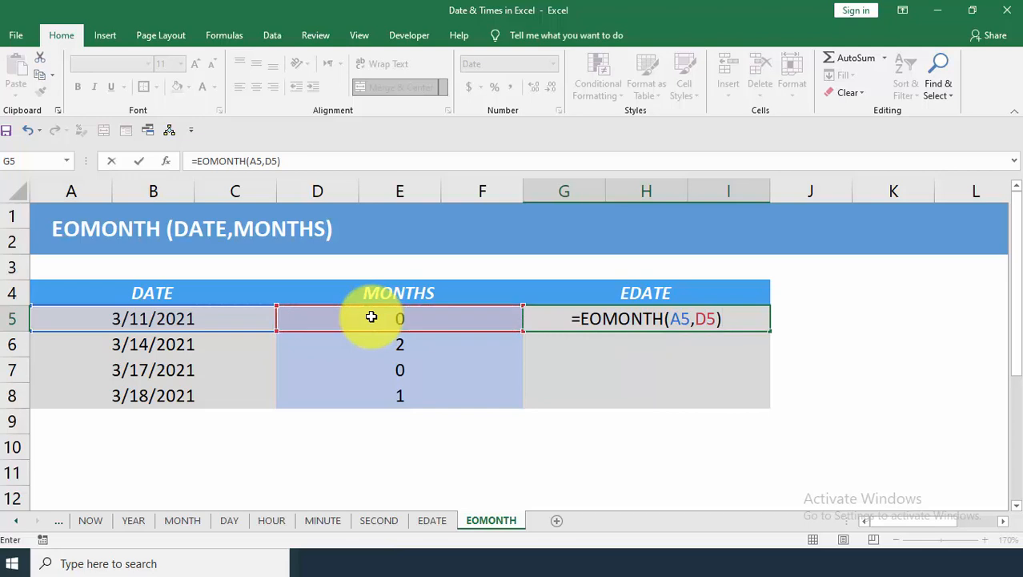
{"action": "key", "text": "Return"}
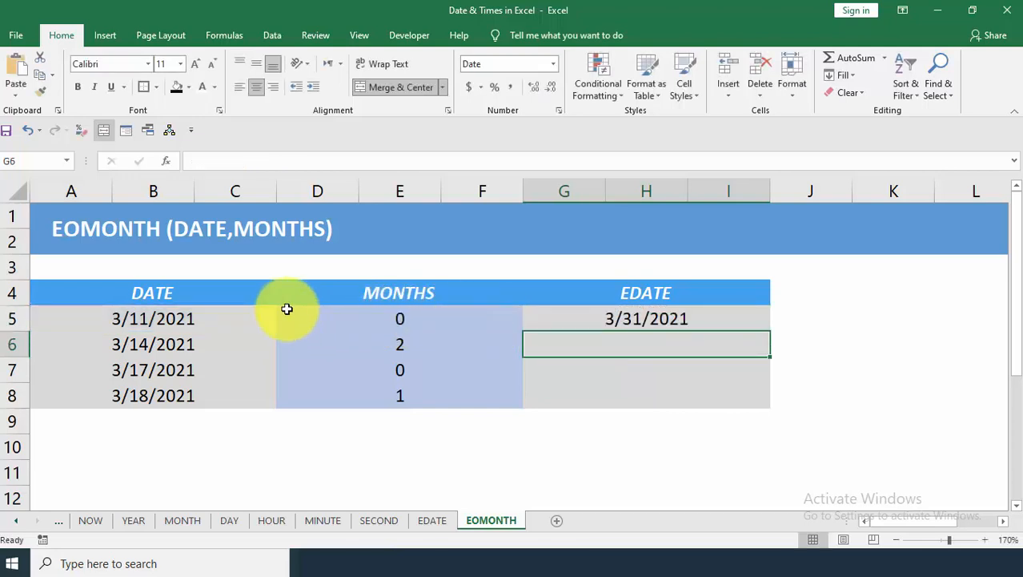
Compare the EOMONTH formula in G5 with the date in A5 and fill the formula down to G8
{"action": "left_click", "coordinate": [163, 324]}
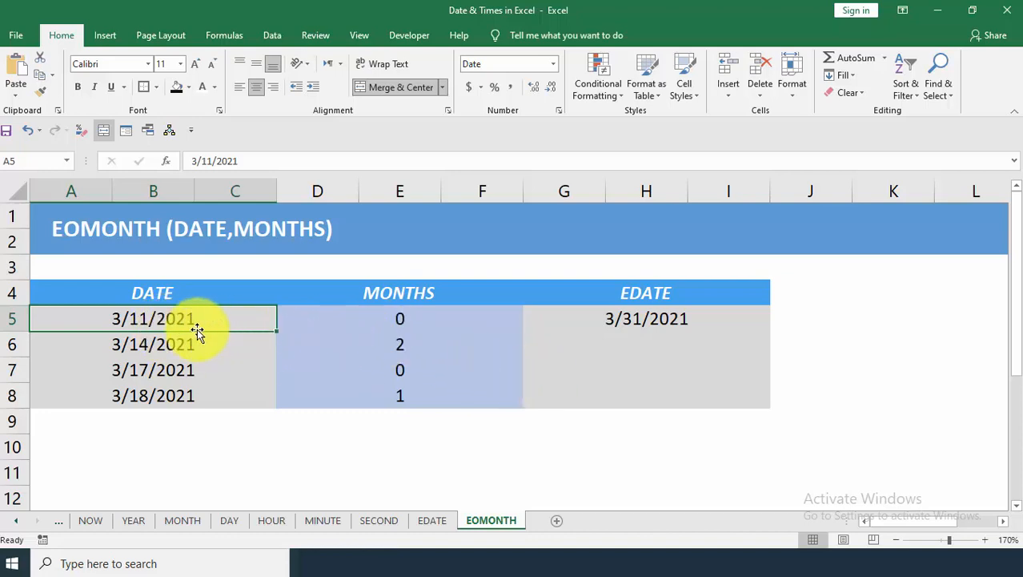
{"action": "left_click", "coordinate": [639, 324]}
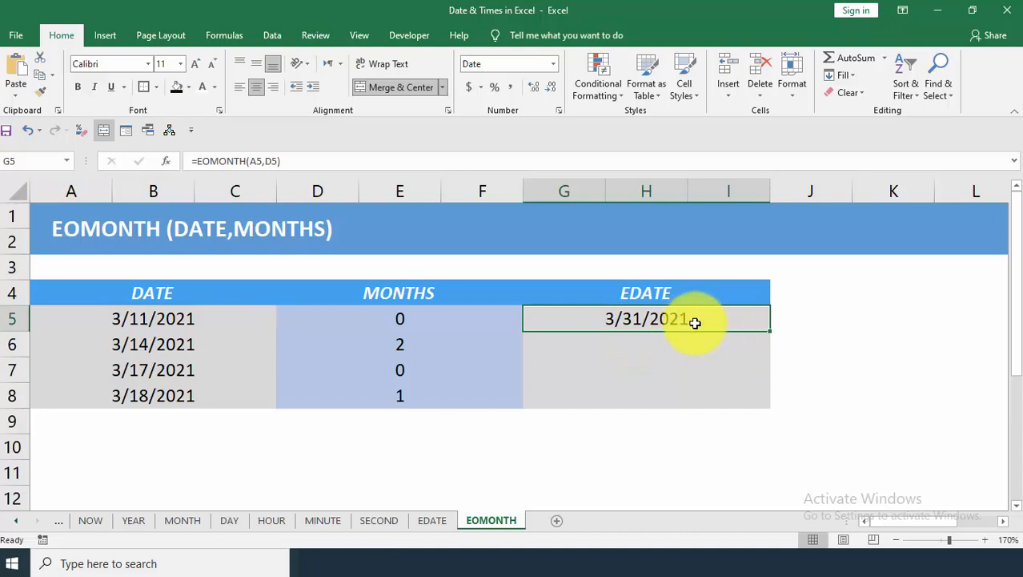
{"action": "double_click", "coordinate": [771, 331]}
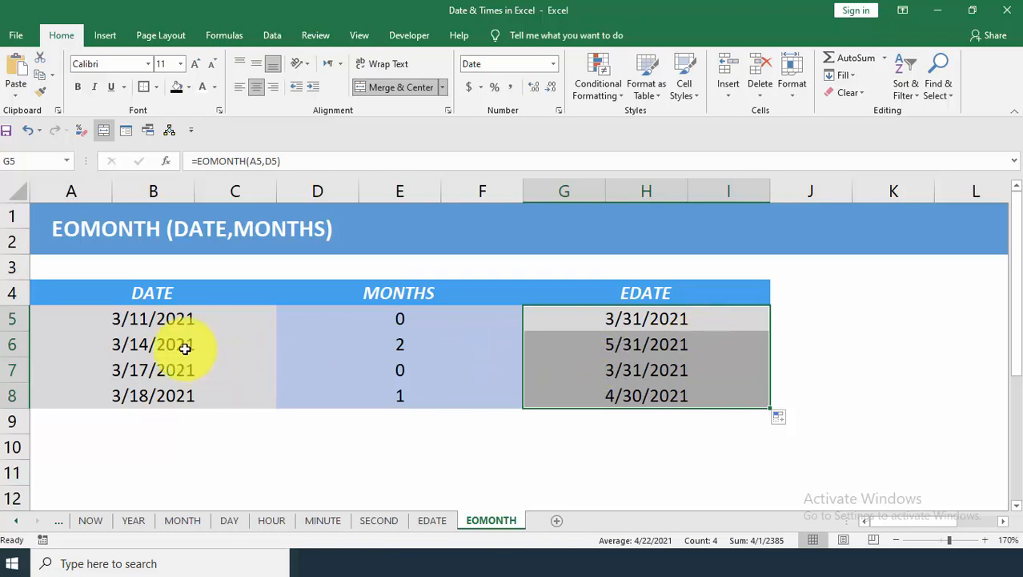
Change the month of the date in cell A6 so that it reads 4/14/2021
{"action": "left_click", "coordinate": [145, 346]}
{"action": "left_click", "coordinate": [148, 369]}
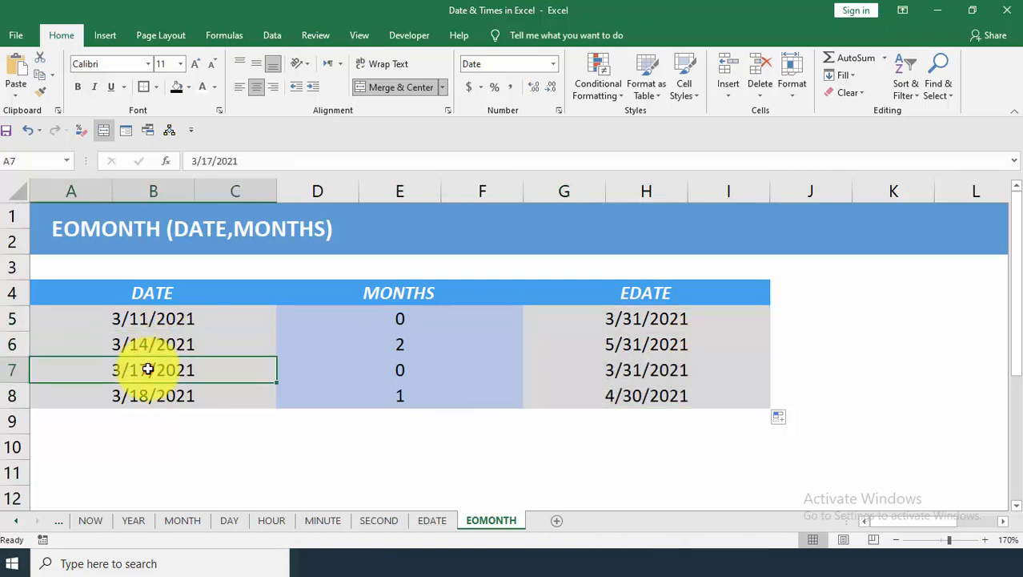
{"action": "left_click", "coordinate": [114, 345]}
{"action": "double_click", "coordinate": [120, 344]}
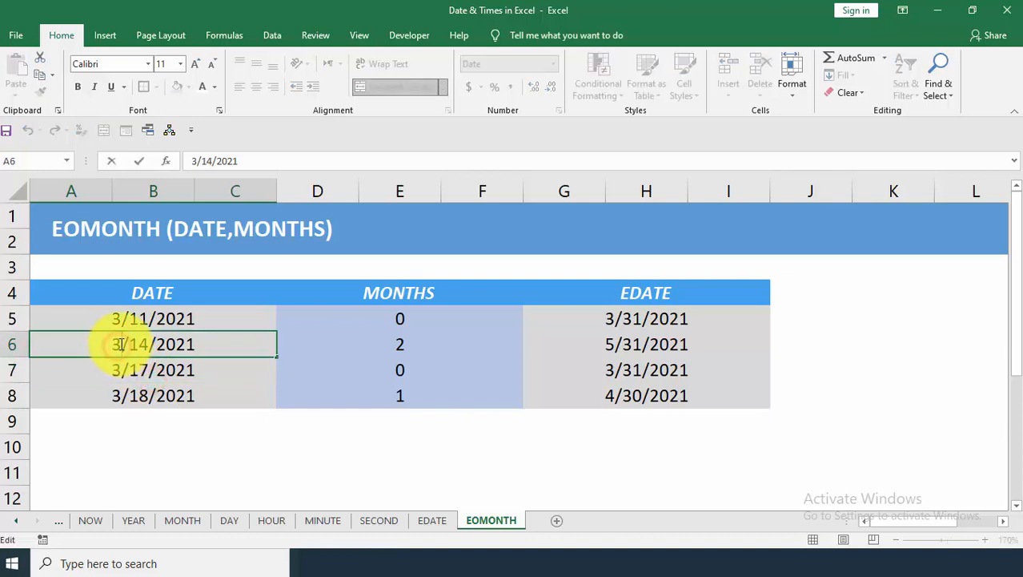
{"action": "left_click_drag", "start_coordinate": [121, 344], "coordinate": [115, 344]}
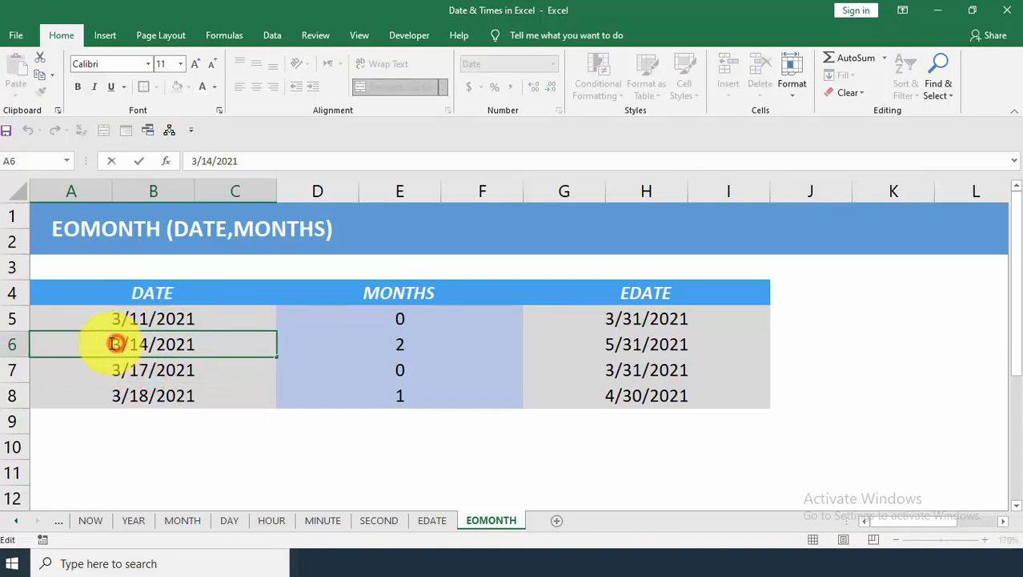
{"action": "left_click_drag", "start_coordinate": [193, 160], "coordinate": [200, 161]}
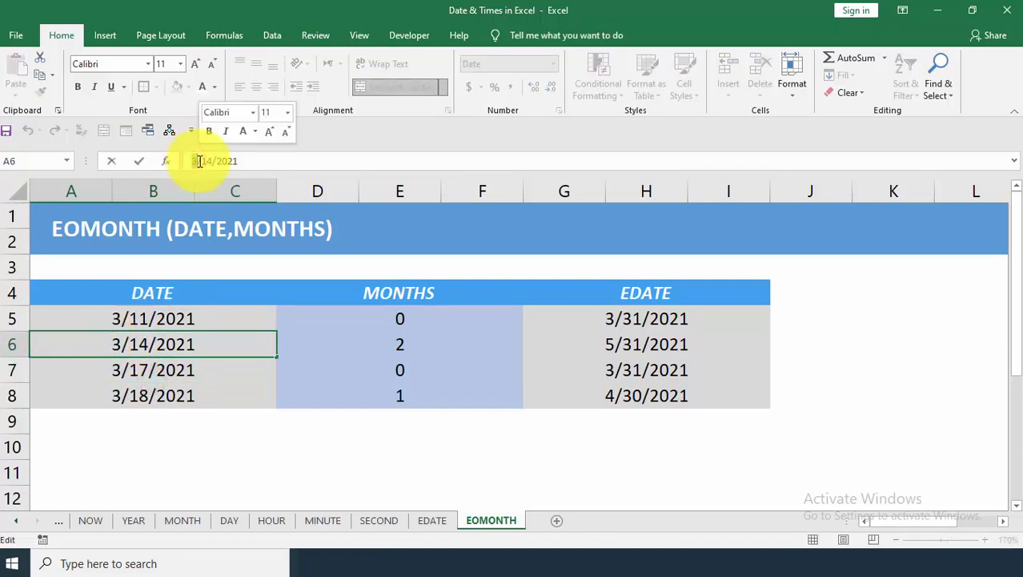
{"action": "key", "text": "Return"}
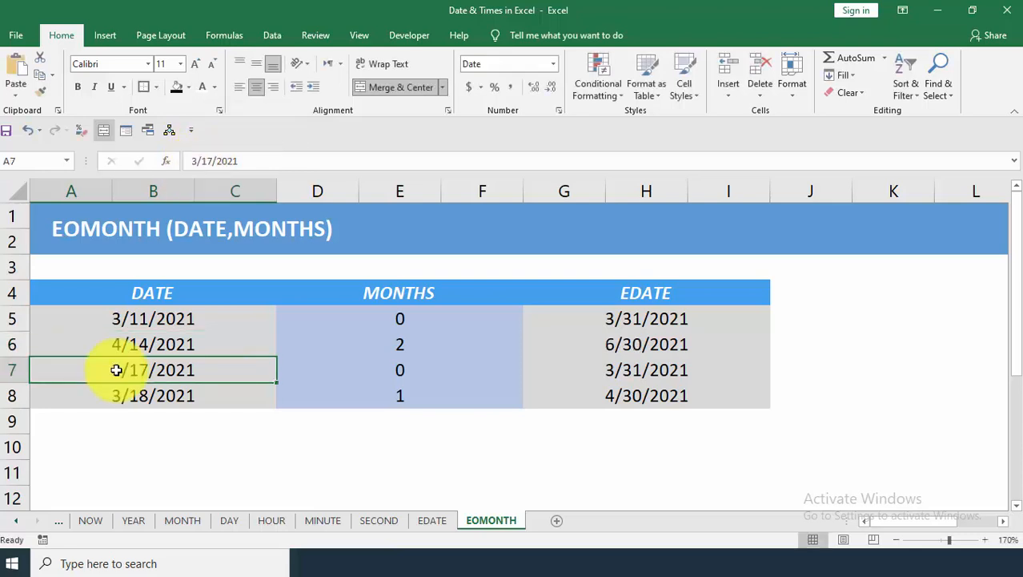
Change the month of the date in cell A7 so that it reads 5/17/2021
{"action": "double_click", "coordinate": [114, 369]}
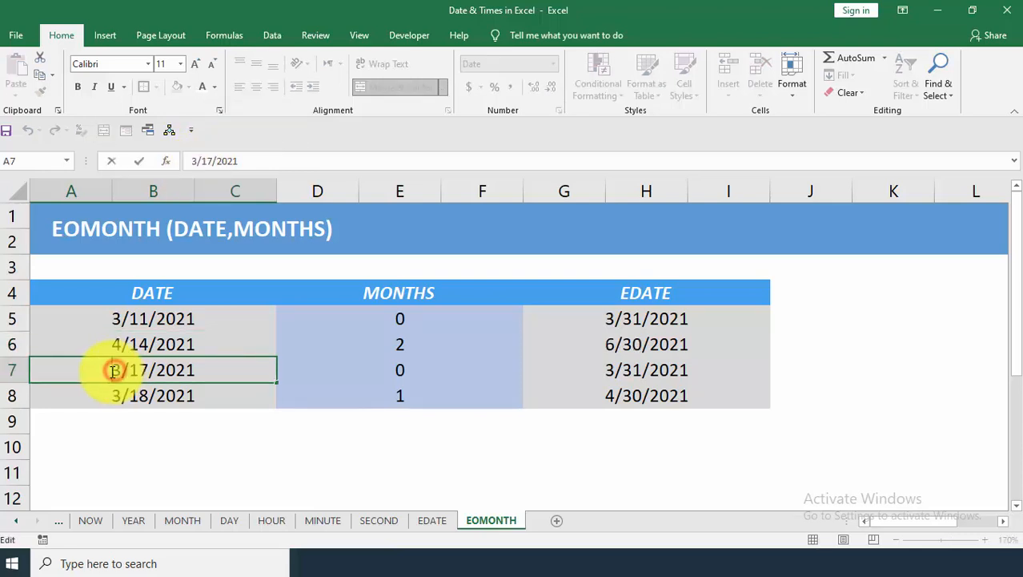
{"action": "left_click", "coordinate": [193, 160]}
{"action": "double_click", "coordinate": [196, 160]}
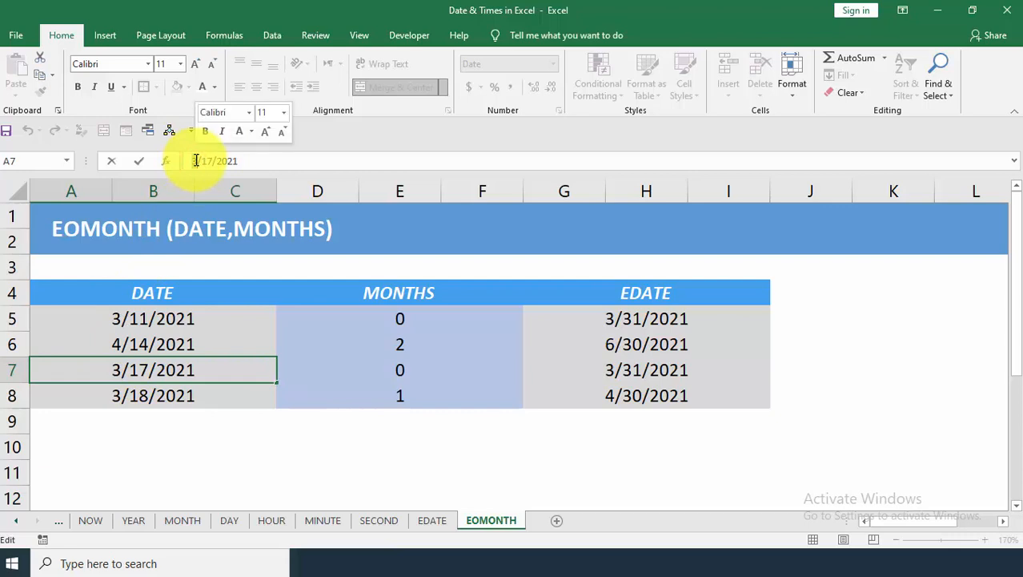
{"action": "type", "text": "5"}
{"action": "key", "text": "Return"}
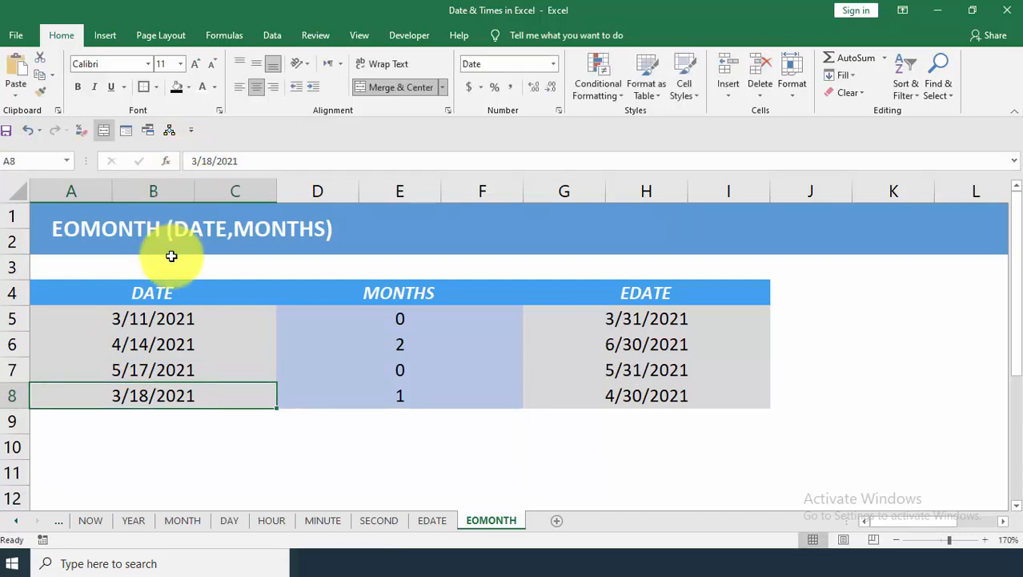
Change the month of the date in cell A8 so that it reads 6/18/2021
{"action": "left_click", "coordinate": [193, 160]}
{"action": "double_click", "coordinate": [195, 160]}
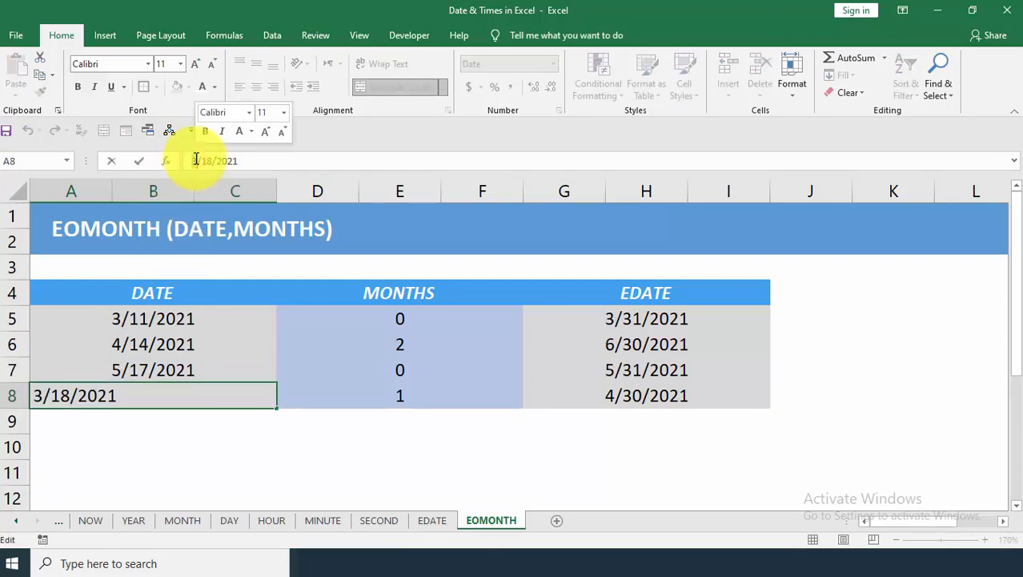
{"action": "type", "text": "6"}
{"action": "key", "text": "Return"}
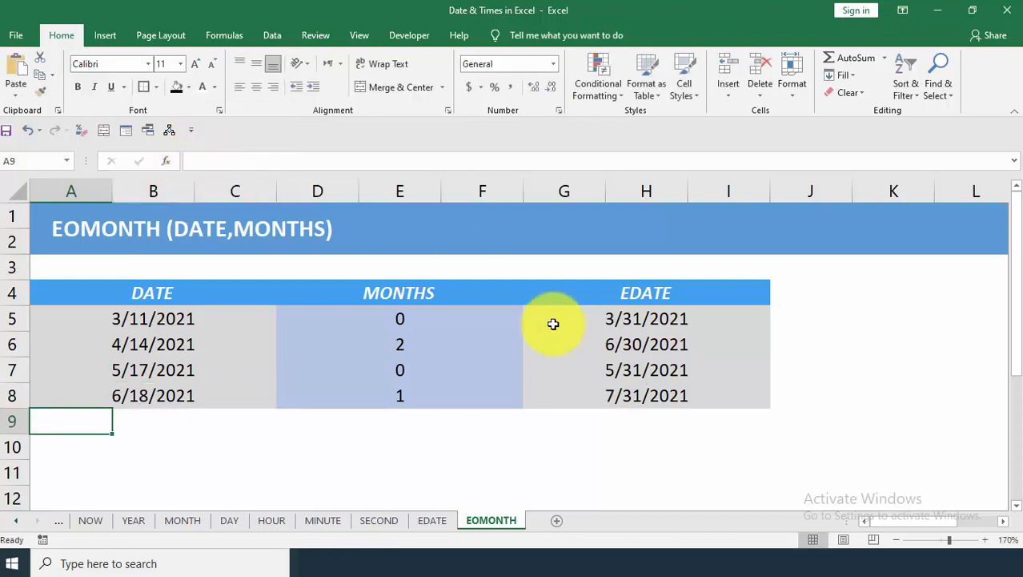
Compare the EOMONTH results with the dates in row 6 and check the month end in G5 against the system calendar for March 2021
{"action": "left_click", "coordinate": [610, 396]}
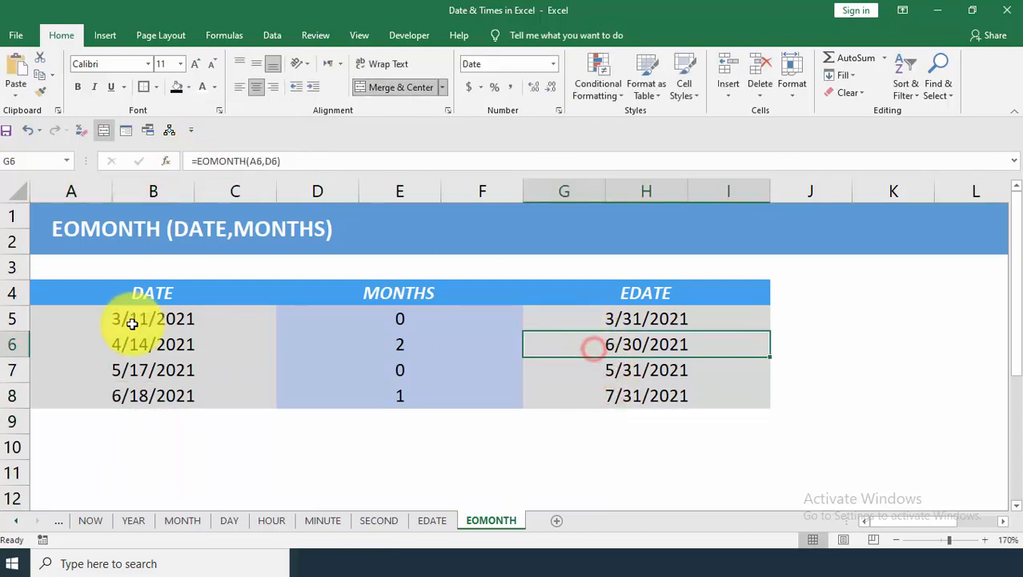
{"action": "left_click", "coordinate": [98, 347]}
{"action": "left_click", "coordinate": [13, 342]}
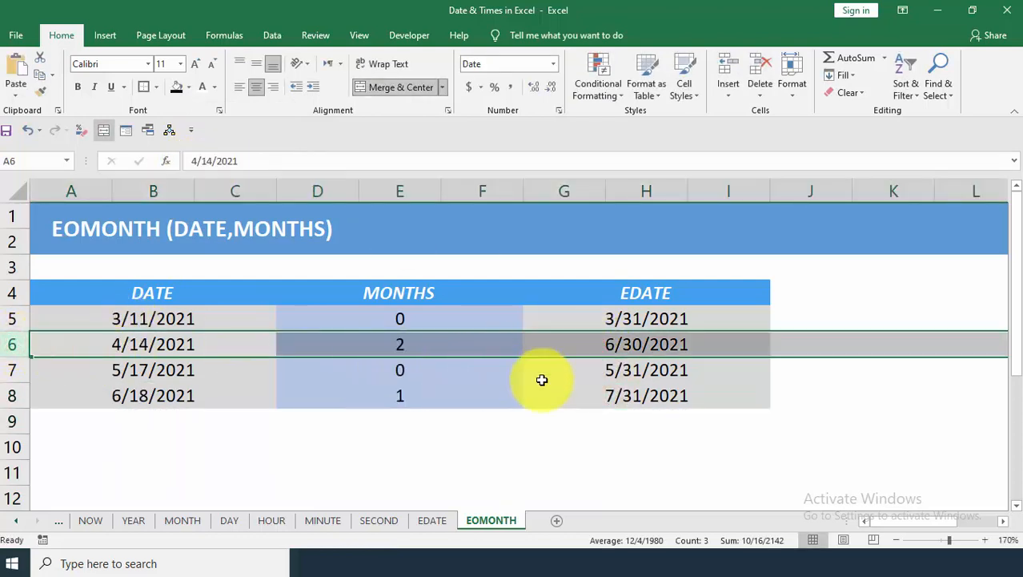
{"action": "left_click", "coordinate": [633, 318]}
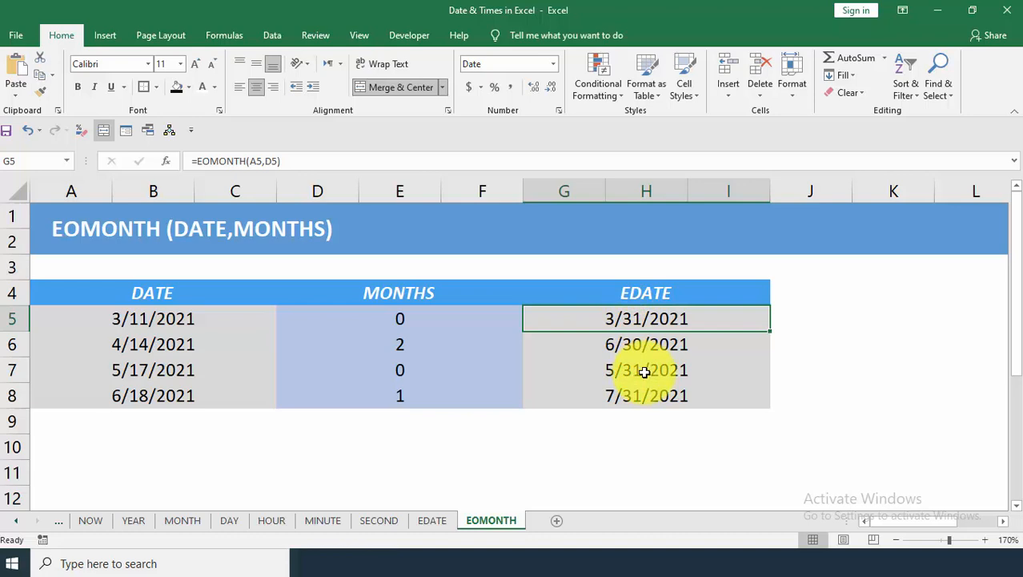
{"action": "left_click", "coordinate": [960, 562]}
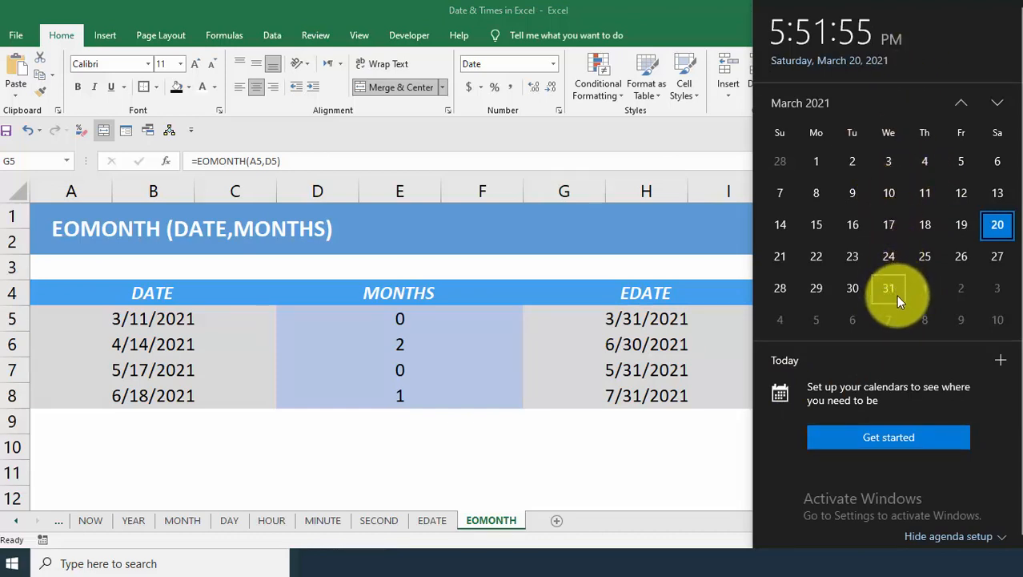
{"action": "left_click", "coordinate": [613, 325]}
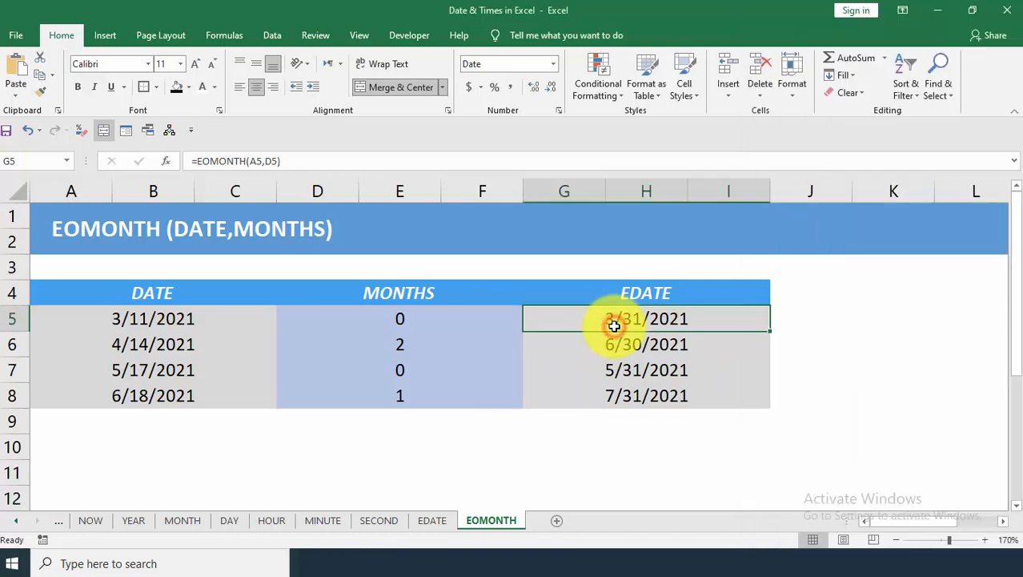
{"action": "left_click", "coordinate": [607, 456]}
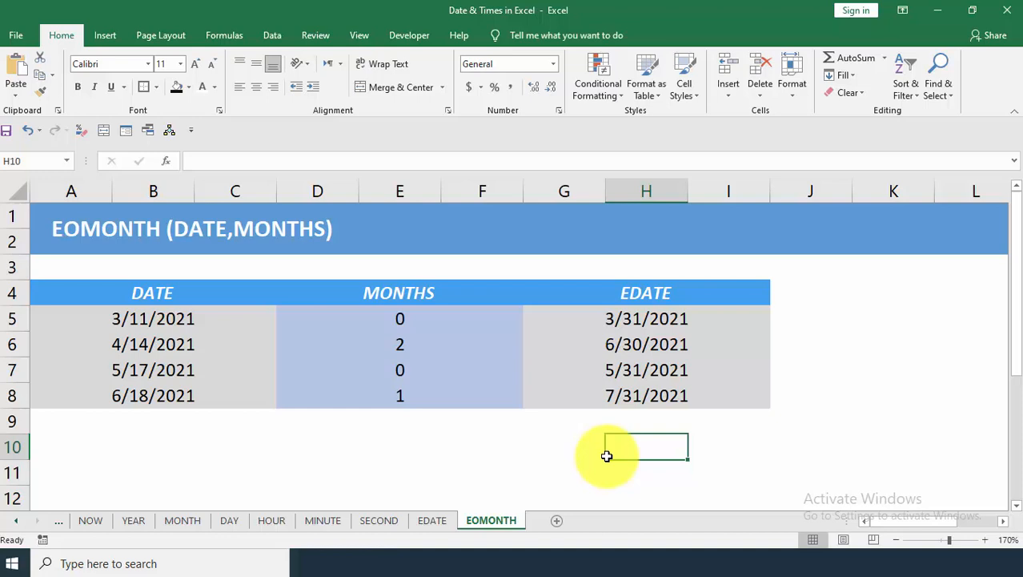
{"action": "key", "text": "Left"}
{"action": "key", "text": "Left"}
{"action": "key", "text": "Left"}
{"action": "key", "text": "Left"}
{"action": "key", "text": "Left"}
{"action": "key", "text": "Left"}
{"action": "key", "text": "Left"}
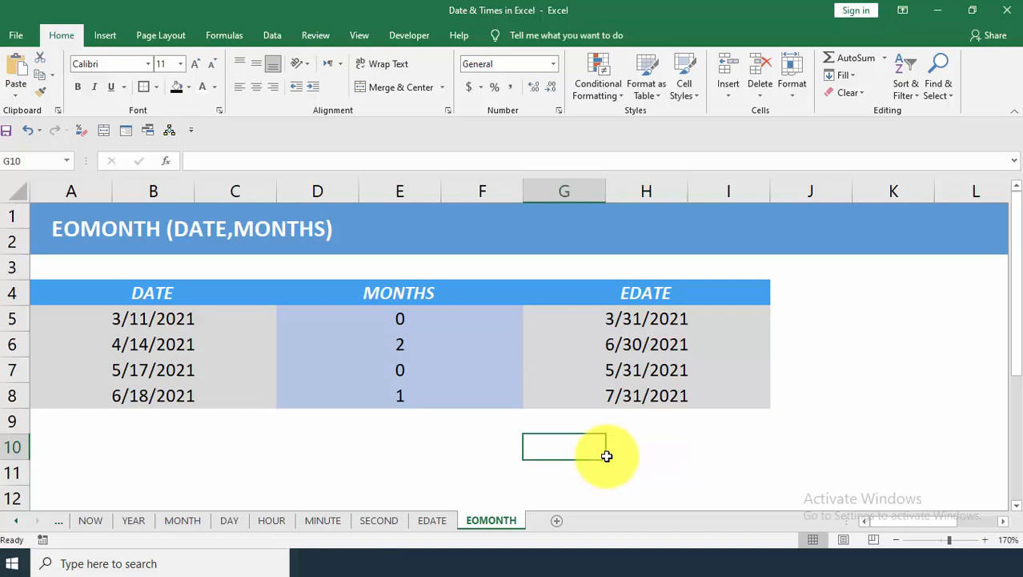
{"action": "key", "text": "Up"}
{"action": "key", "text": "Right"}
{"action": "key", "text": "Right"}
{"action": "key", "text": "Right"}
{"action": "key", "text": "Right"}
{"action": "key", "text": "Right"}
{"action": "key", "text": "Right"}
{"action": "key", "text": "Right"}
{"action": "key", "text": "Right"}
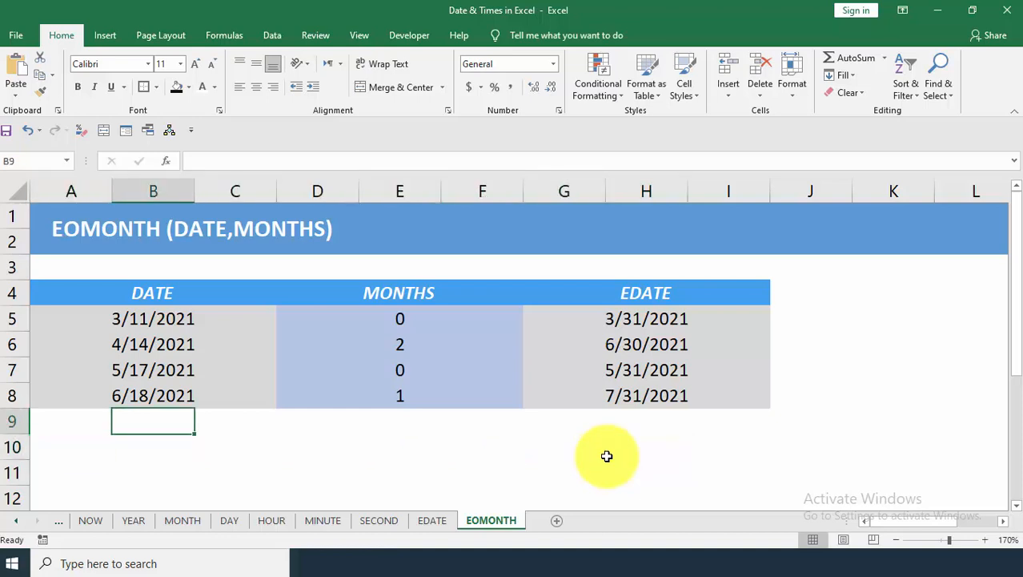
{"action": "key", "text": "Left"}
{"action": "key", "text": "Left"}
{"action": "key", "text": "Left"}
{"action": "key", "text": "Left"}
{"action": "key", "text": "Left"}
{"action": "key", "text": "Left"}
{"action": "key", "text": "Left"}
{"action": "key", "text": "Left"}
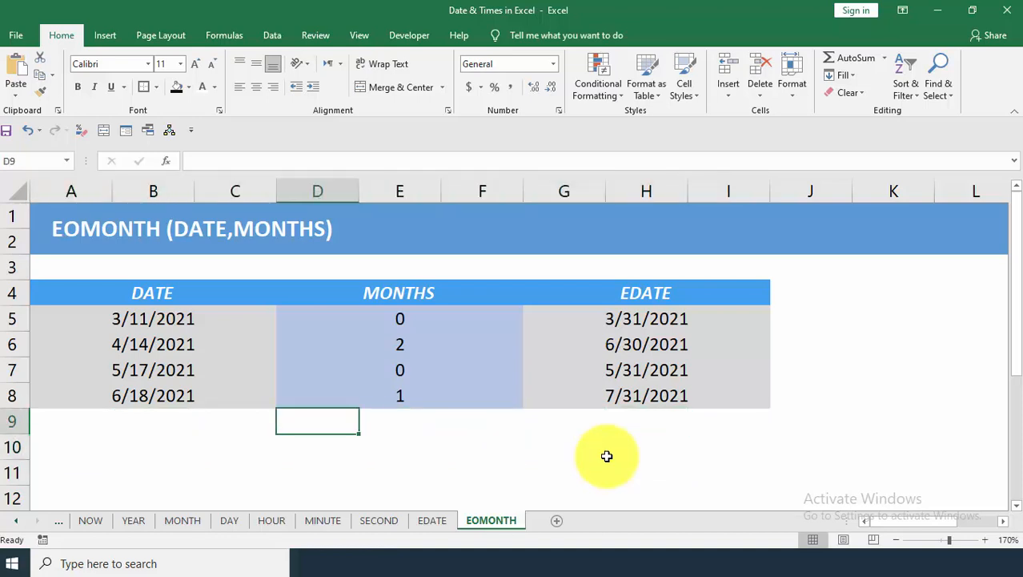
{"action": "key", "text": "Right"}
{"action": "key", "text": "Right"}
{"action": "key", "text": "Right"}
{"action": "key", "text": "Right"}
{"action": "key", "text": "Right"}
{"action": "key", "text": "Right"}
{"action": "key", "text": "Right"}
{"action": "key", "text": "Right"}
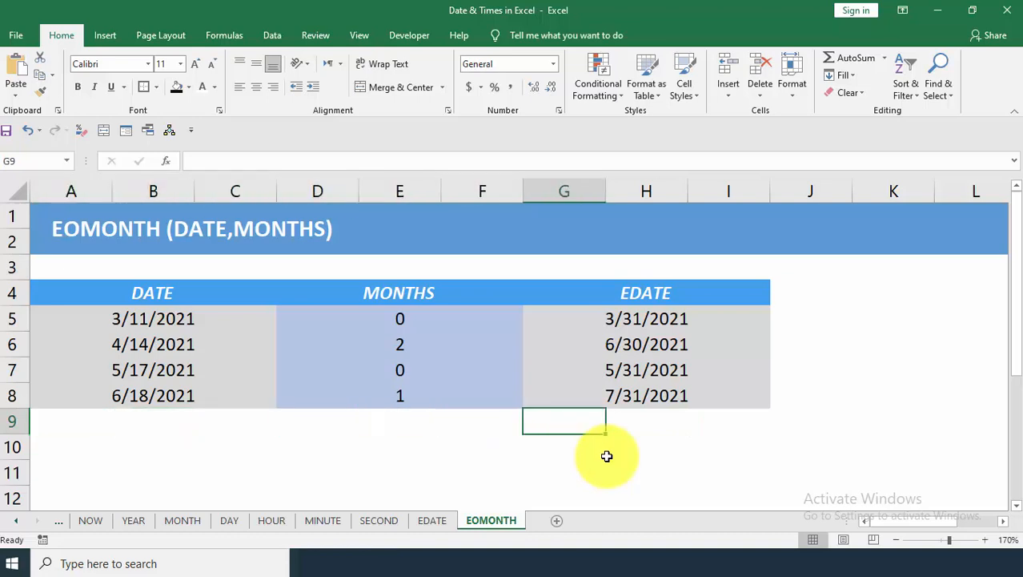
{"action": "key", "text": "Left"}
{"action": "key", "text": "Left"}
{"action": "key", "text": "Left"}
{"action": "key", "text": "Left"}
{"action": "key", "text": "Left"}
{"action": "key", "text": "Left"}
{"action": "key", "text": "Left"}
{"action": "key", "text": "Left"}
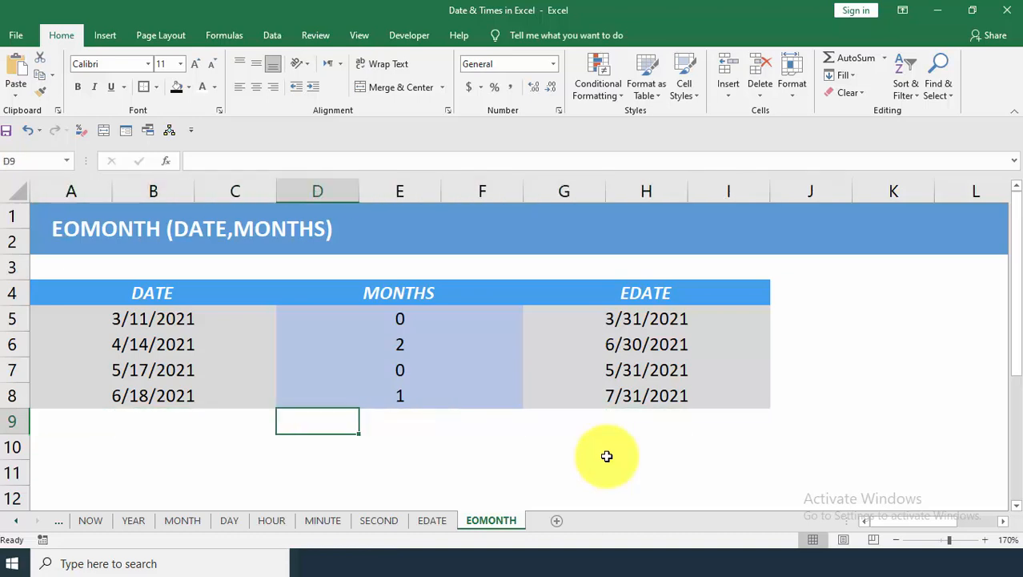
{"action": "key", "text": "Right"}
{"action": "key", "text": "Right"}
{"action": "key", "text": "Right"}
{"action": "key", "text": "Right"}
{"action": "key", "text": "Right"}
{"action": "key", "text": "Right"}
{"action": "key", "text": "Right"}
{"action": "key", "text": "Right"}
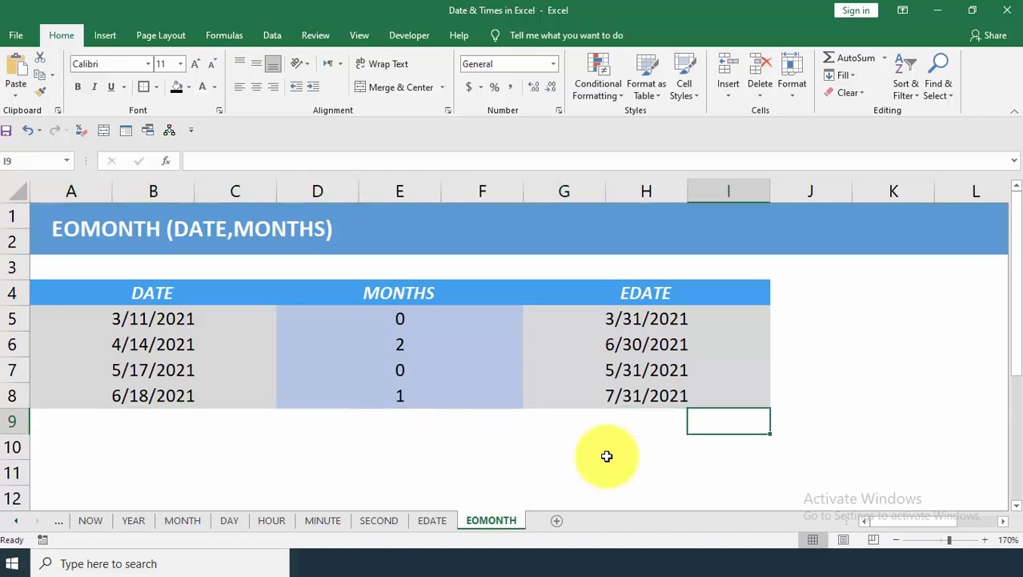